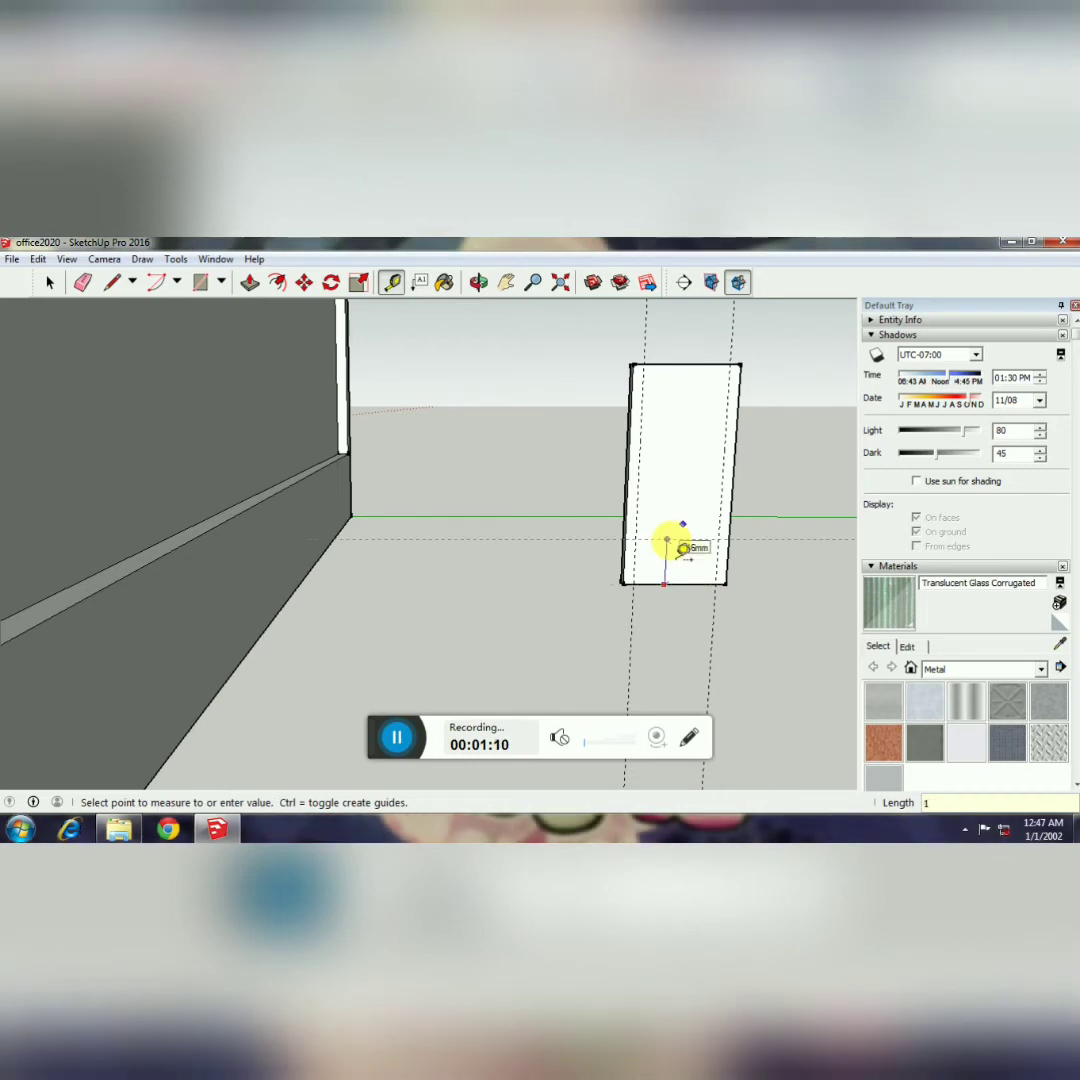
# Place horizontal guides just inside the bottom and top edges of the white door panel.
pyautogui.click(682, 548)
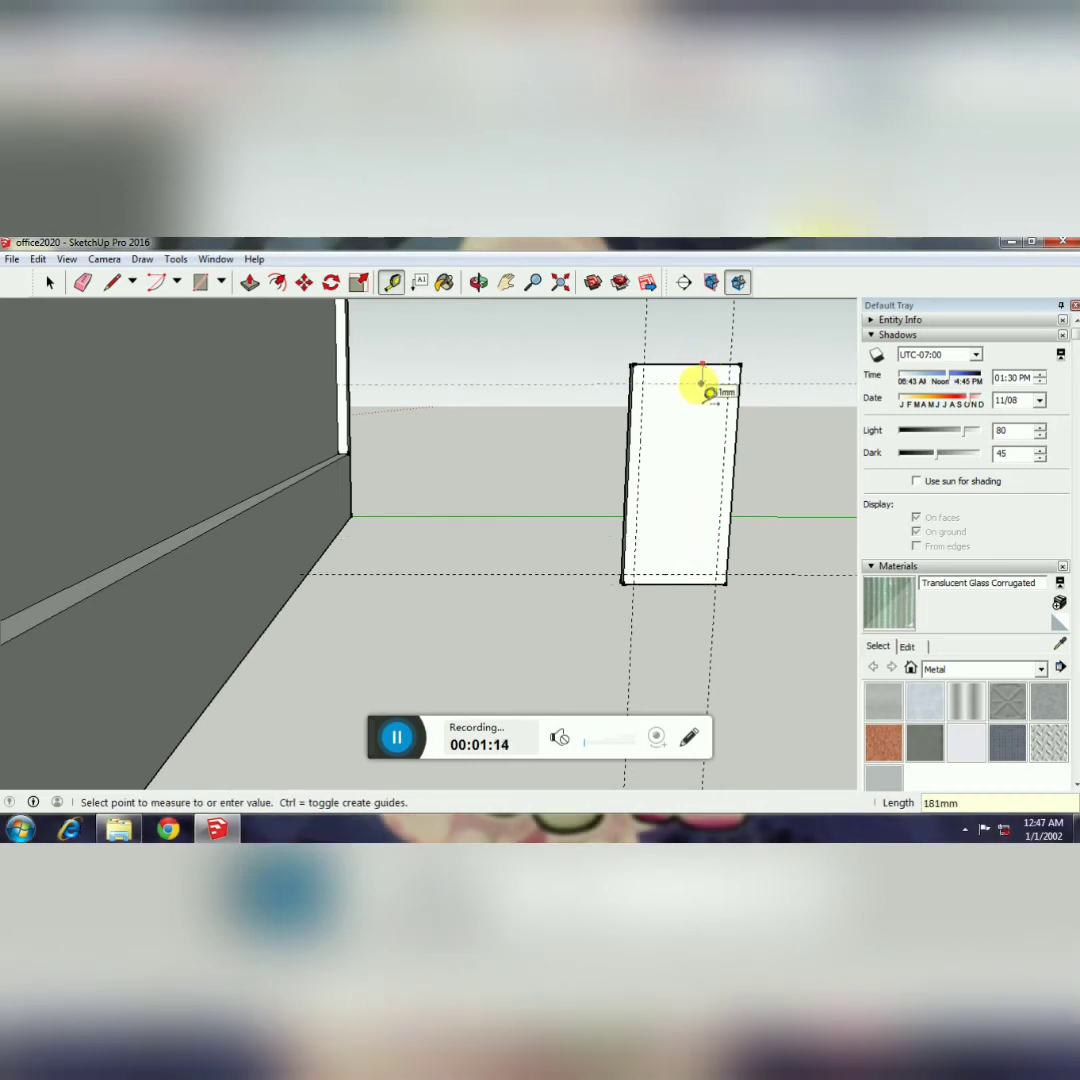
pyautogui.keyDown('shift'); pyautogui.moveTo(656, 427); pyautogui.dragTo(465, 434, button='middle'); pyautogui.keyUp('shift')
# Draw a second upright rectangle of 2100 by 950 mm beside the guided door panel.
pyautogui.click(200, 283)
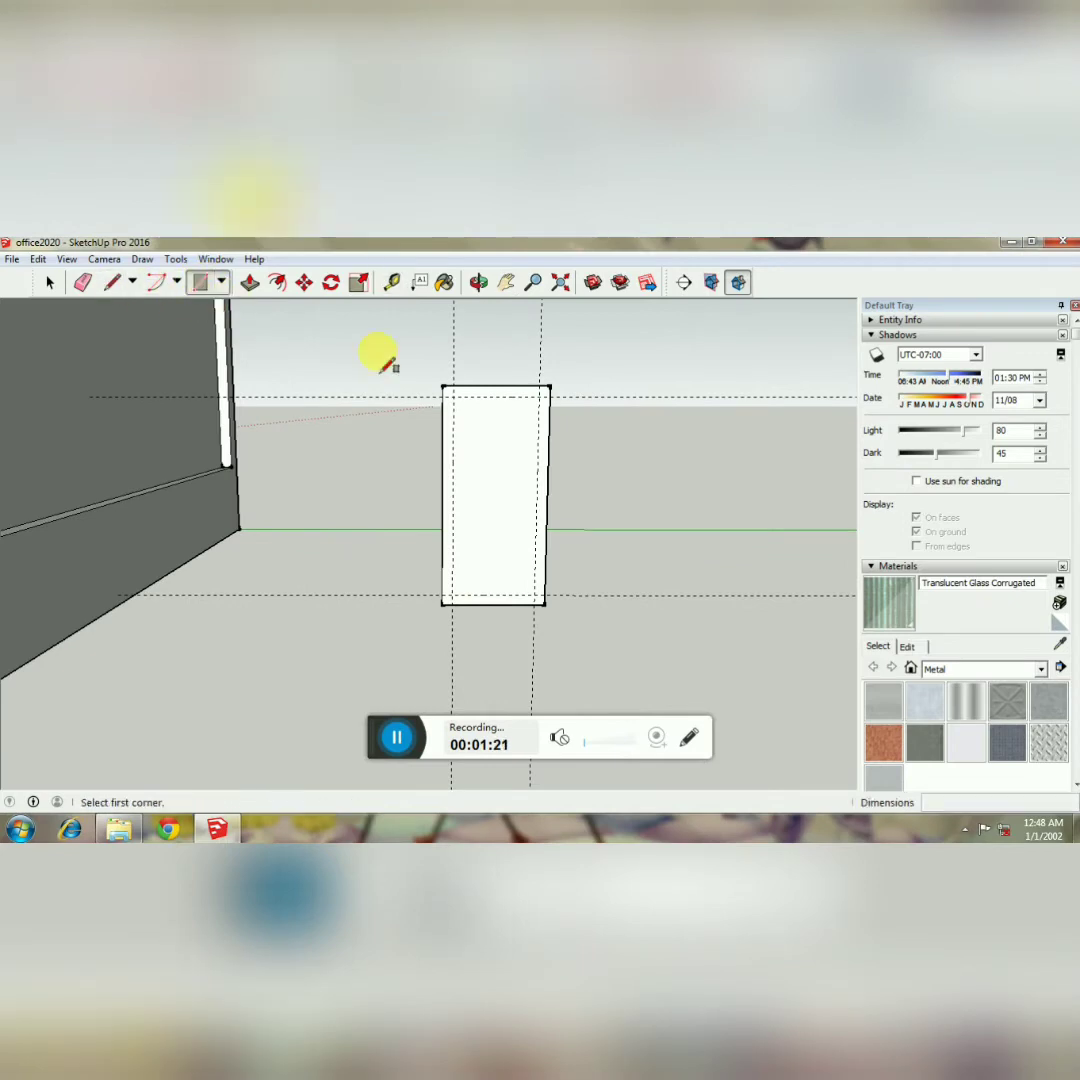
pyautogui.click(766, 610)
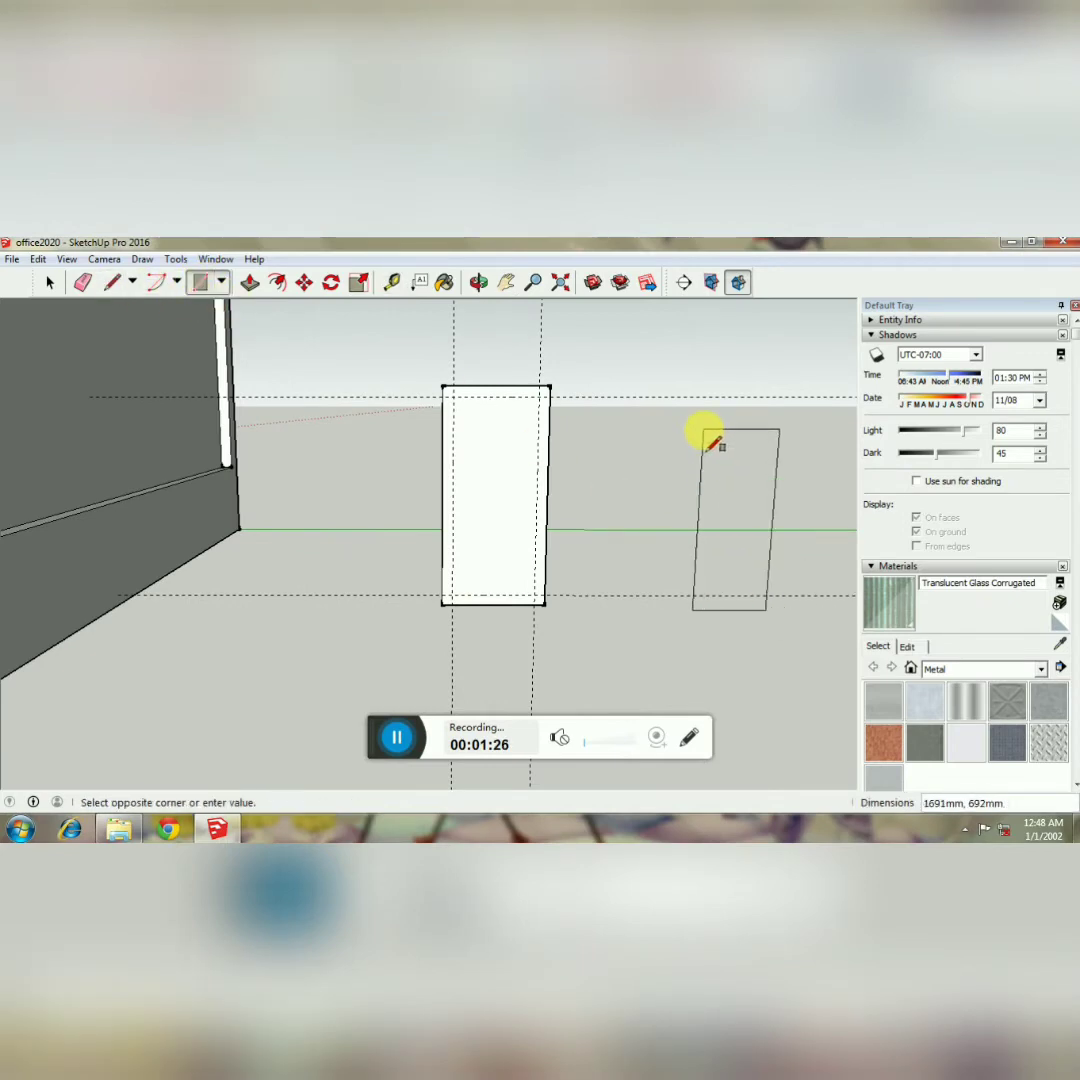
pyautogui.write('2100,')
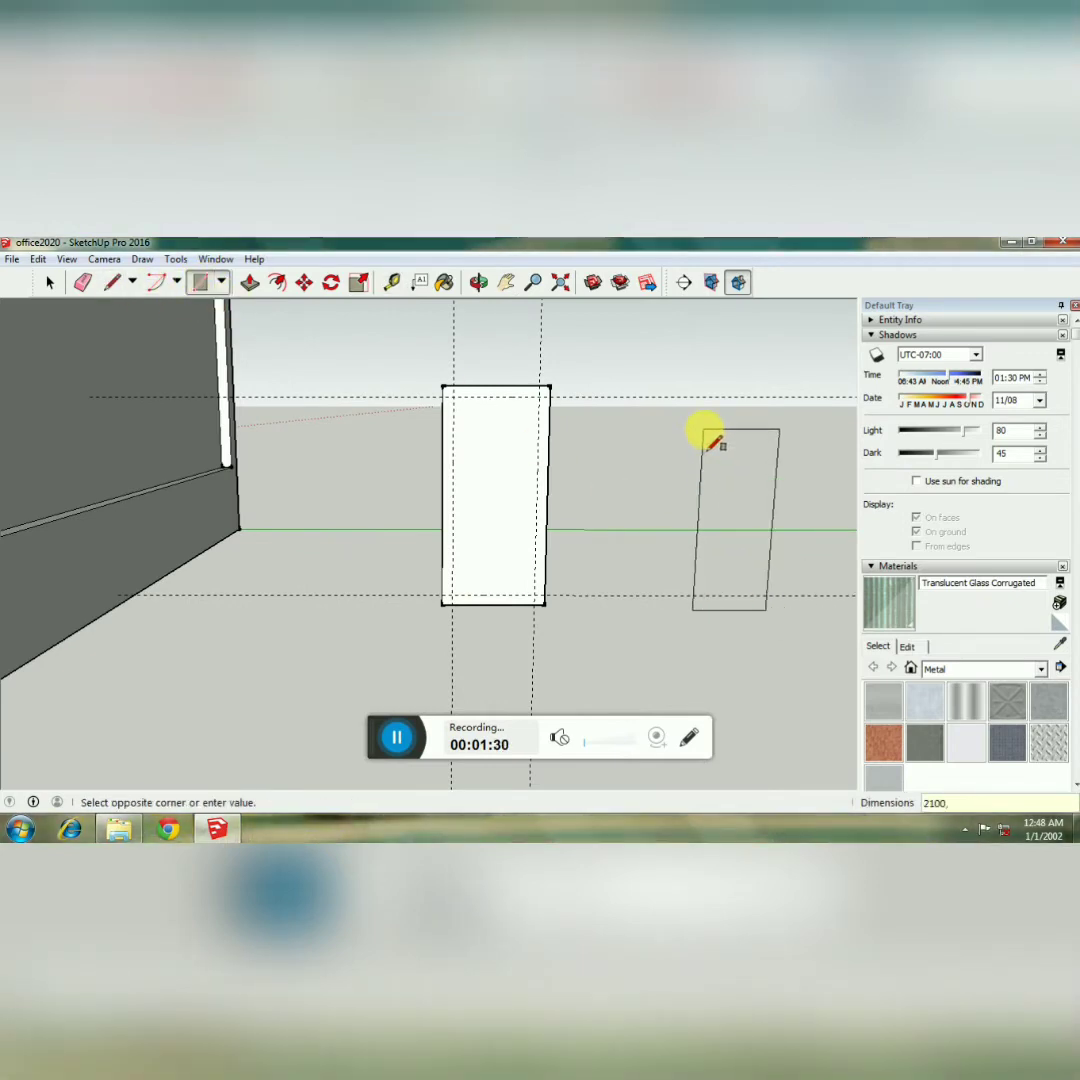
pyautogui.write('950')
pyautogui.press('Return')
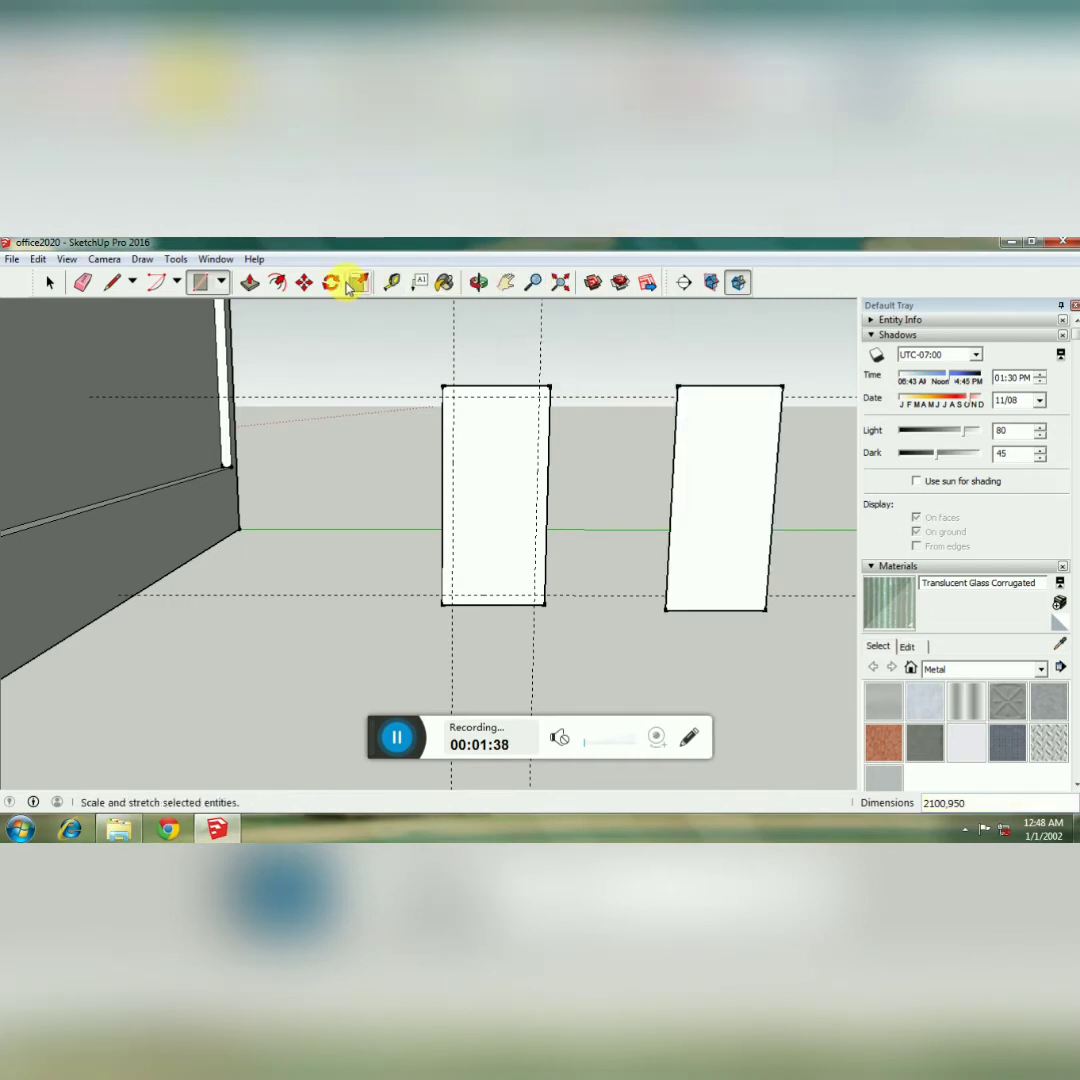
# Push/Pull the new rectangle to a thickness of 100 mm.
pyautogui.click(247, 283)
pyautogui.click(730, 465)
pyautogui.write('10')
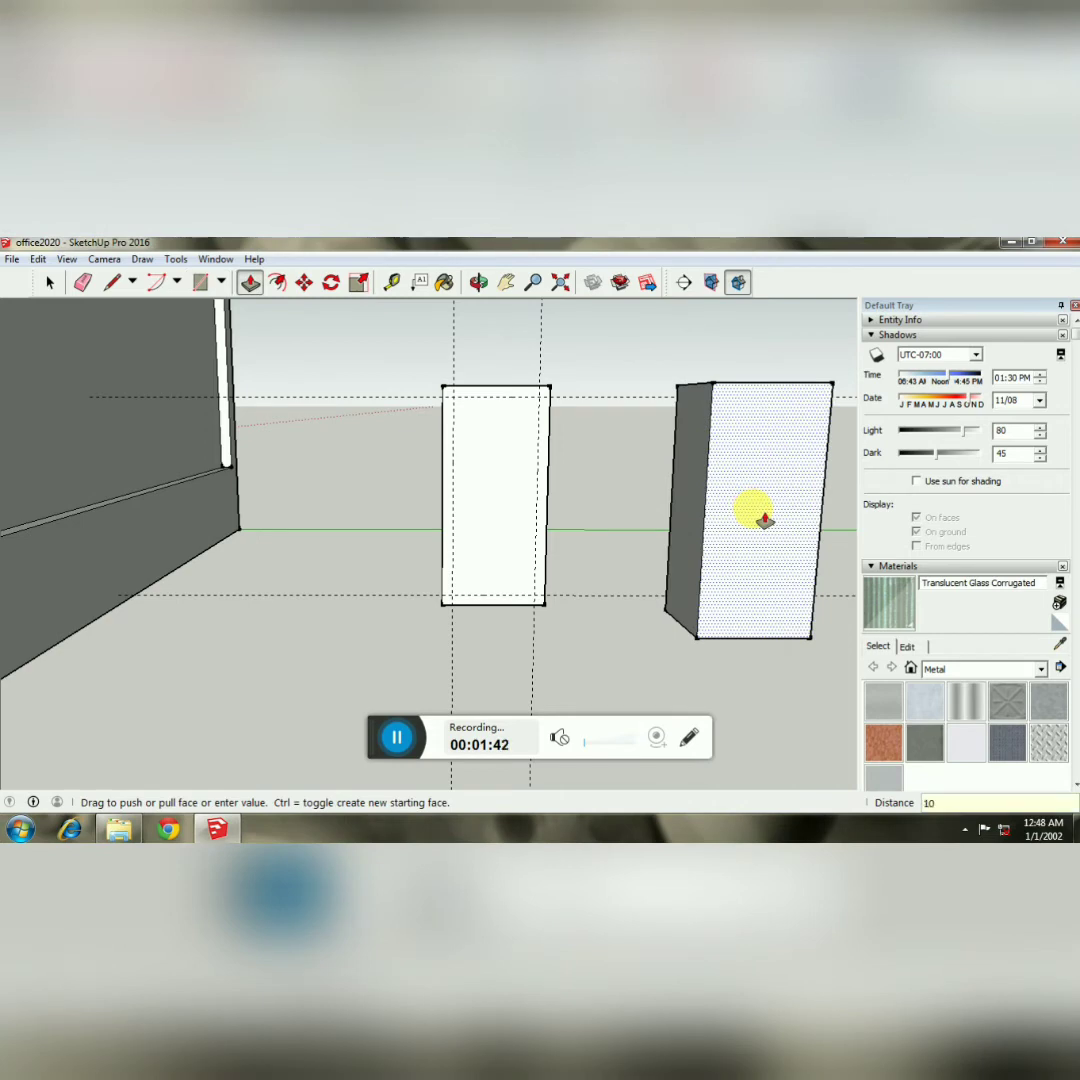
pyautogui.write('0')
pyautogui.press('Return')
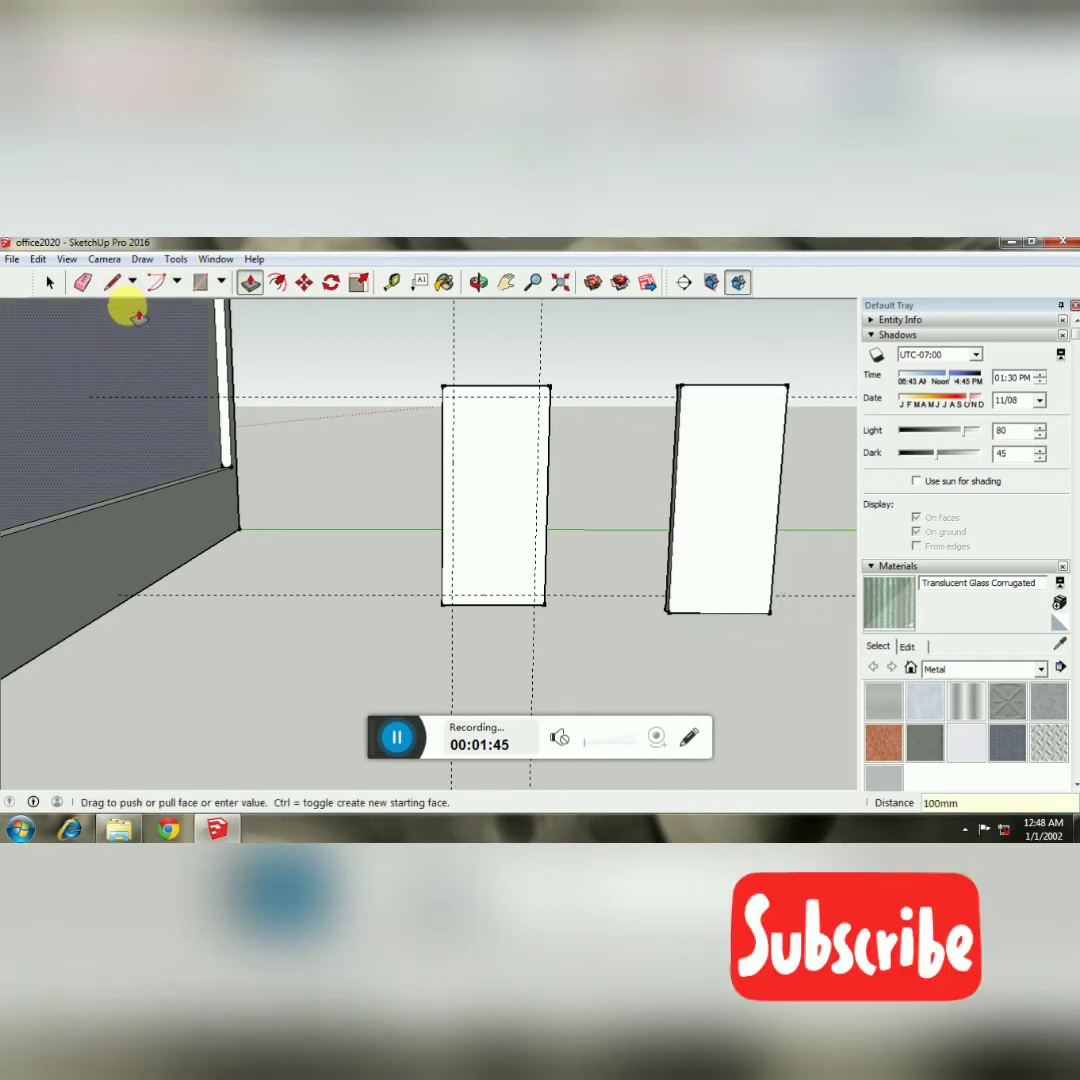
# Draw a 1900 by 800 mm inner rectangle along the guides on the first panel and erase those guides.
pyautogui.click(200, 282)
pyautogui.click(452, 596)
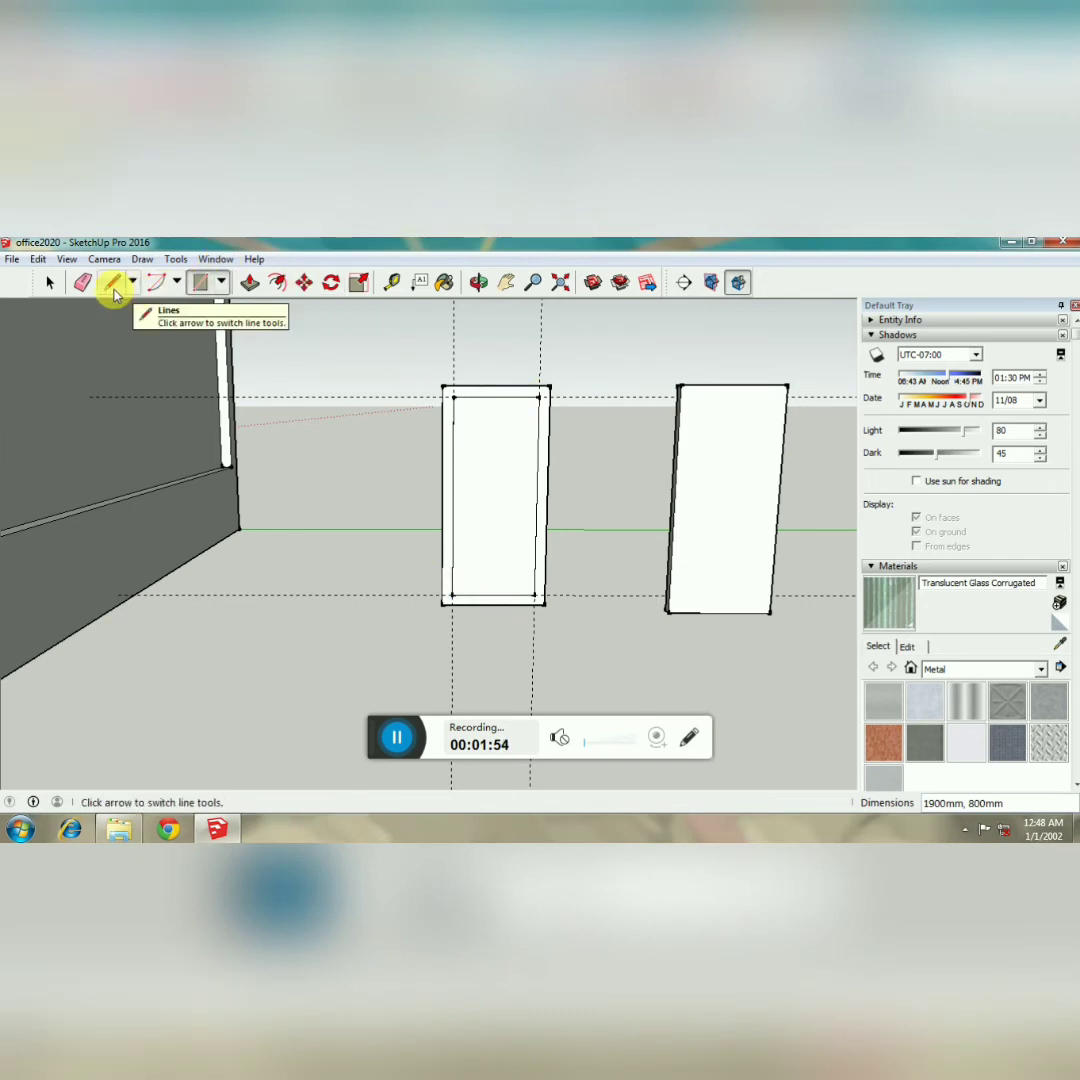
pyautogui.click(82, 284)
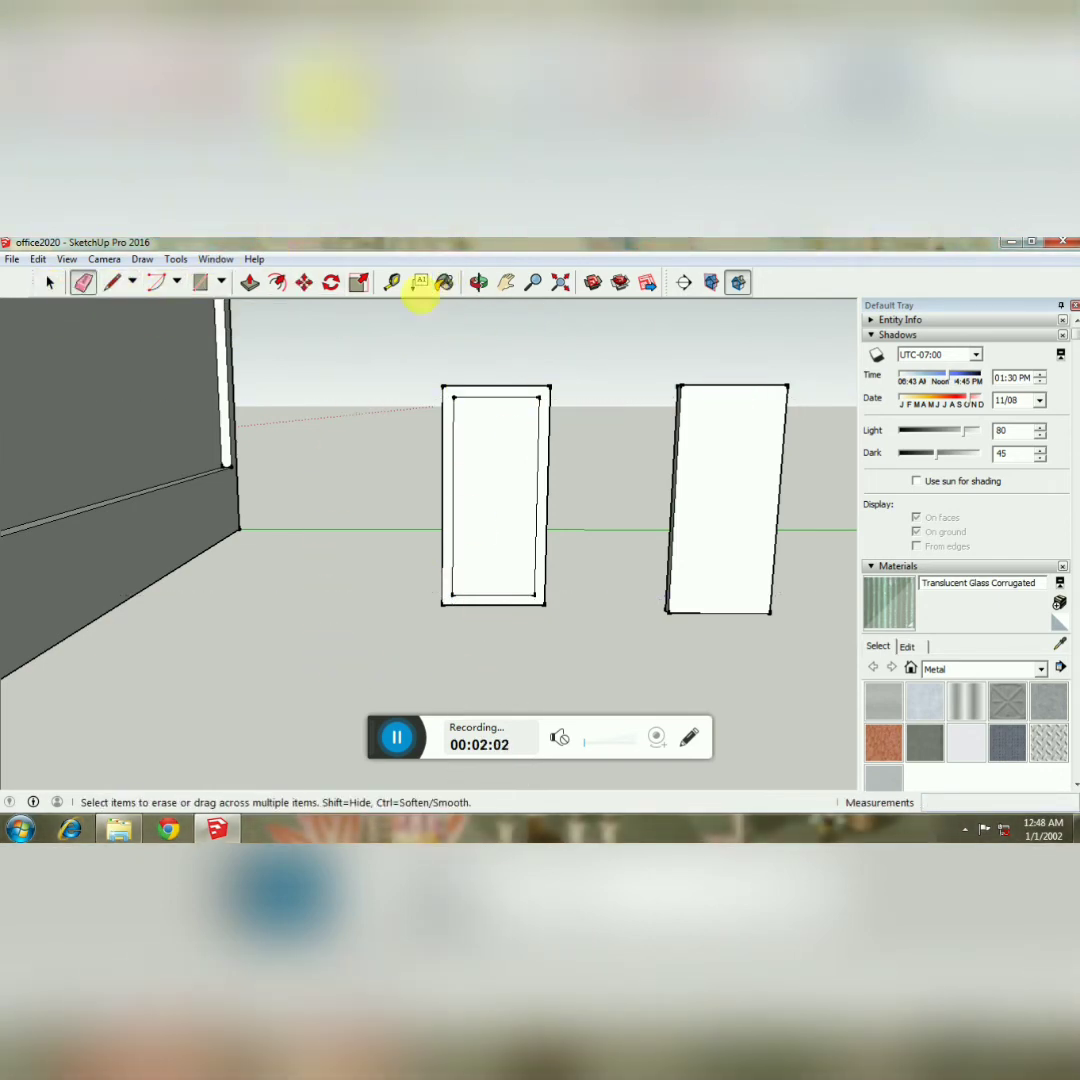
# Place guides 100 mm inside all four edges of the second panel's front face.
pyautogui.click(686, 502)
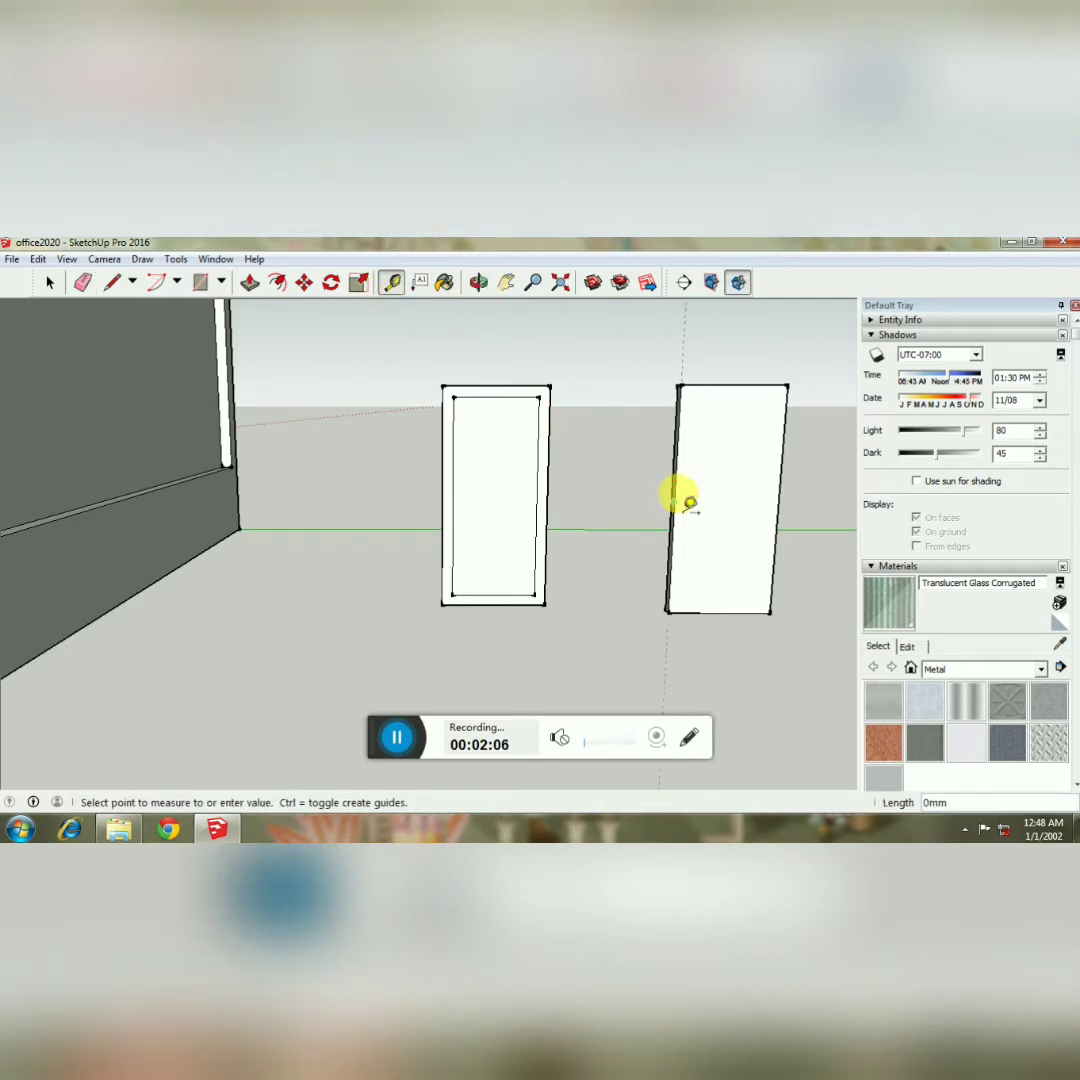
pyautogui.write('100')
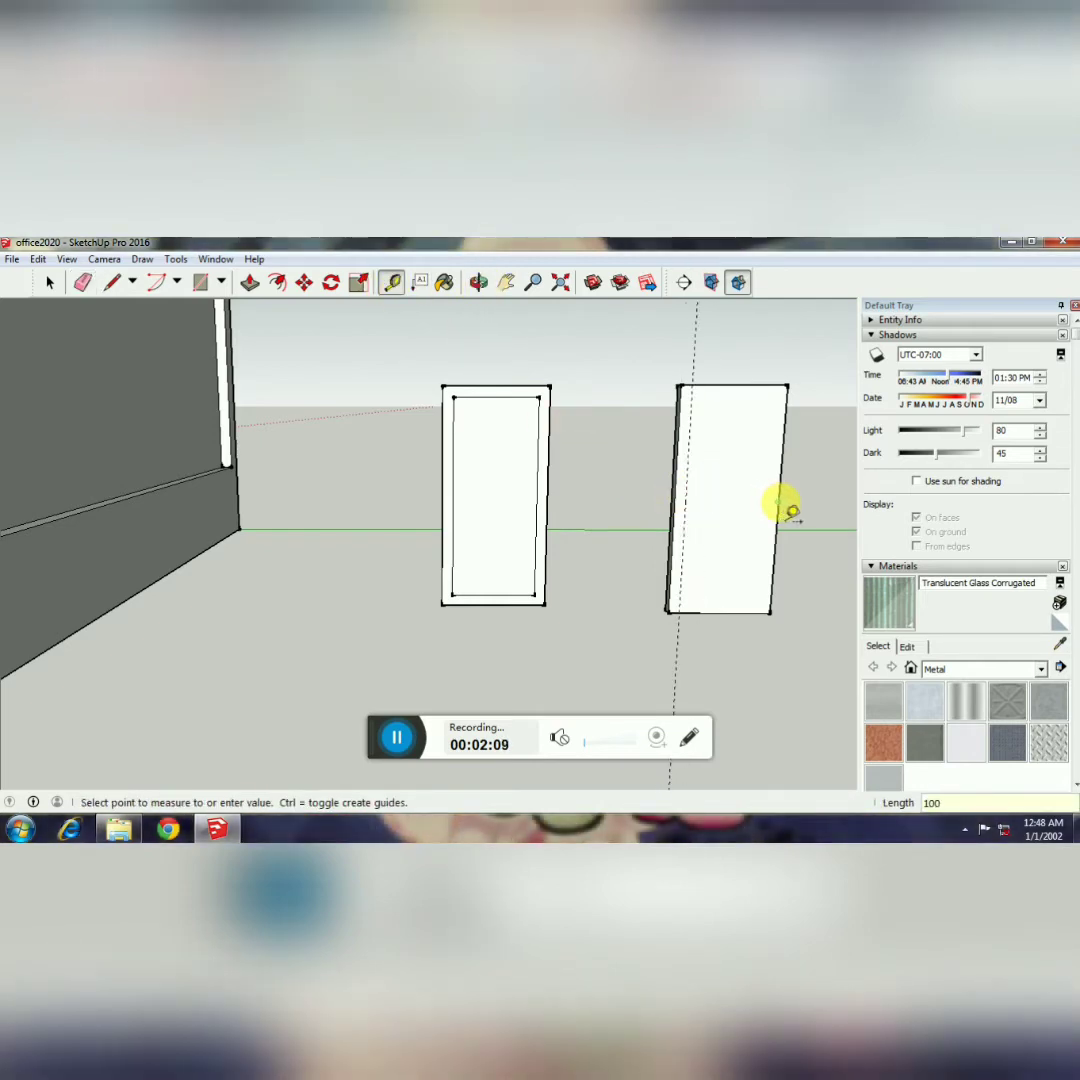
pyautogui.click(722, 608)
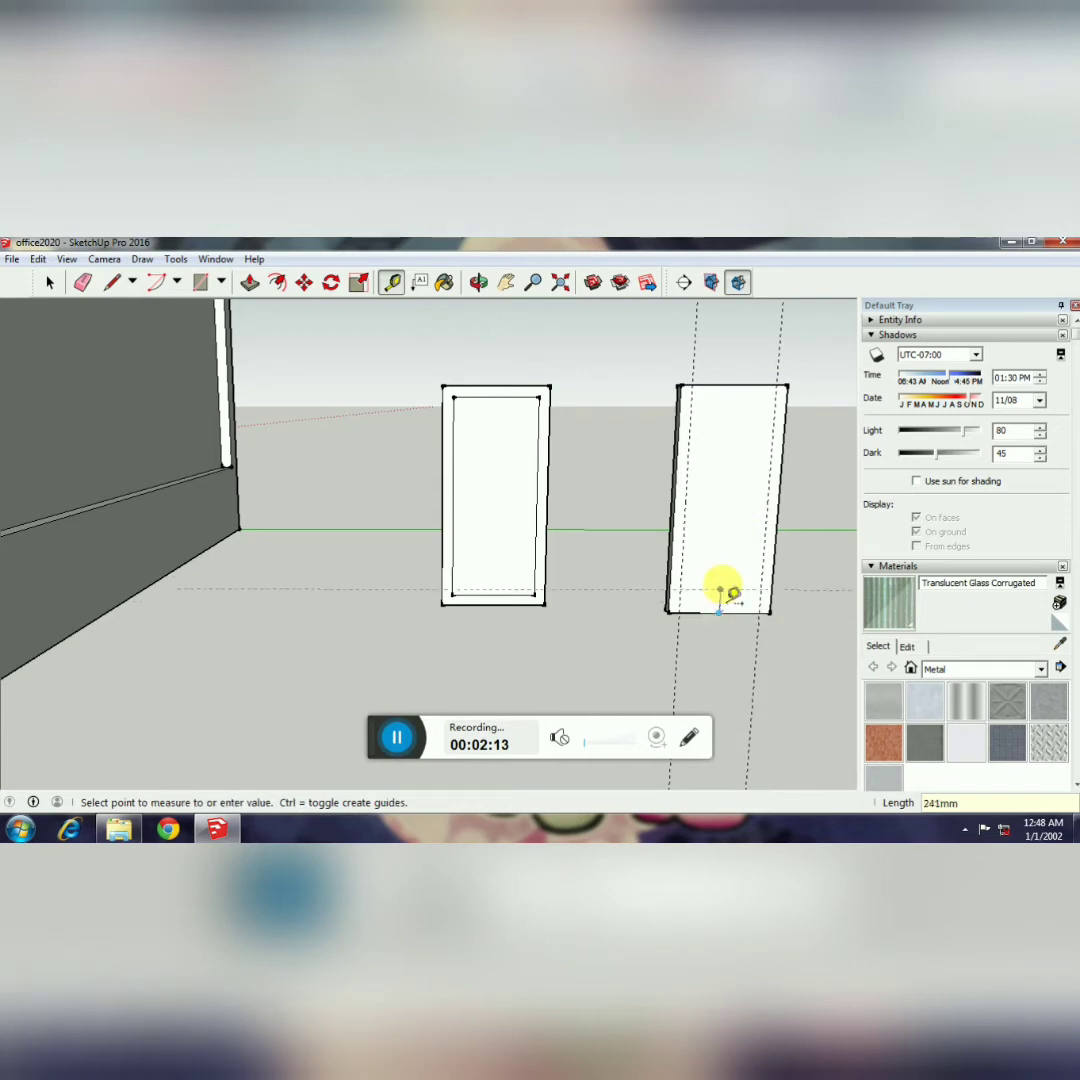
pyautogui.write('100')
pyautogui.press('Return')
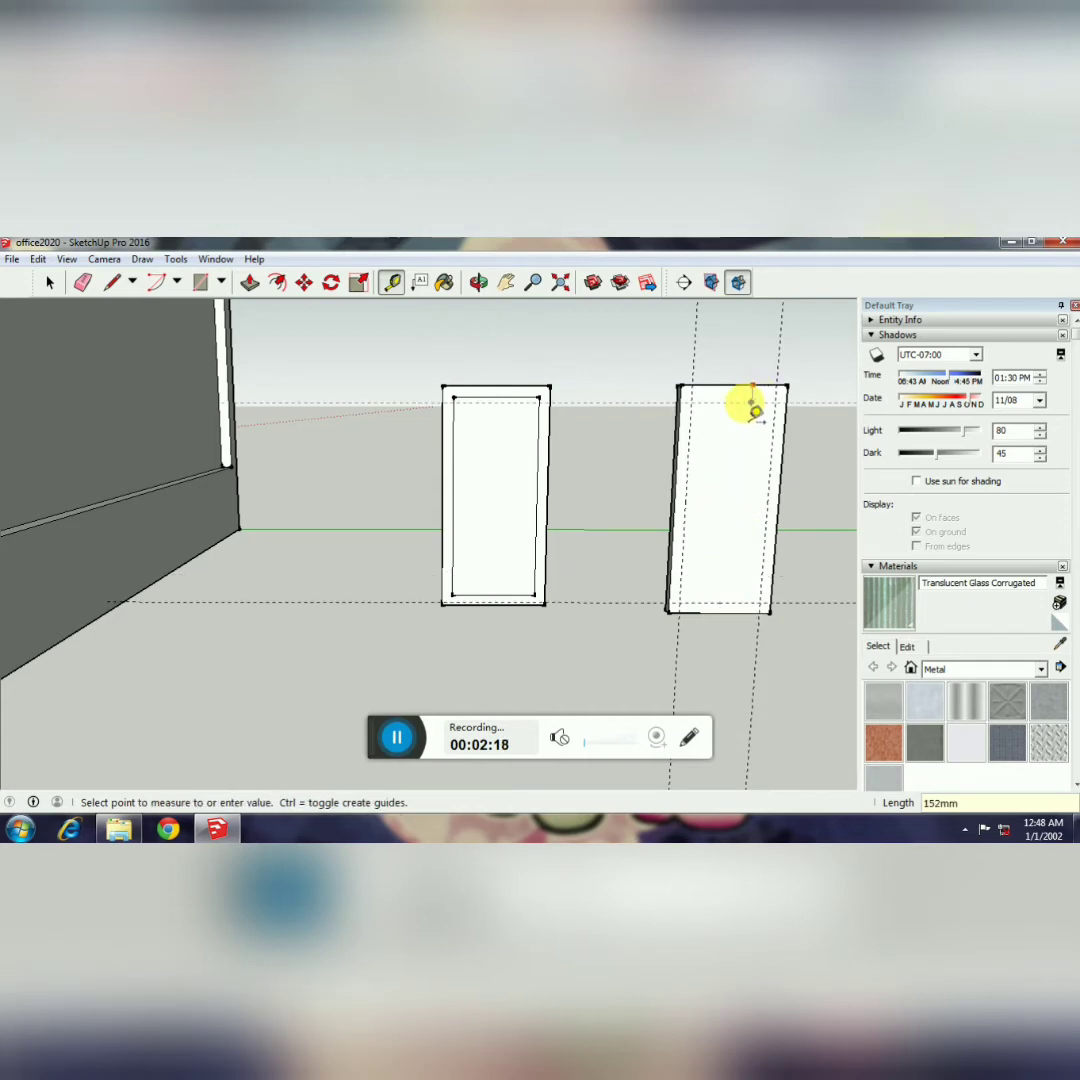
pyautogui.write('100')
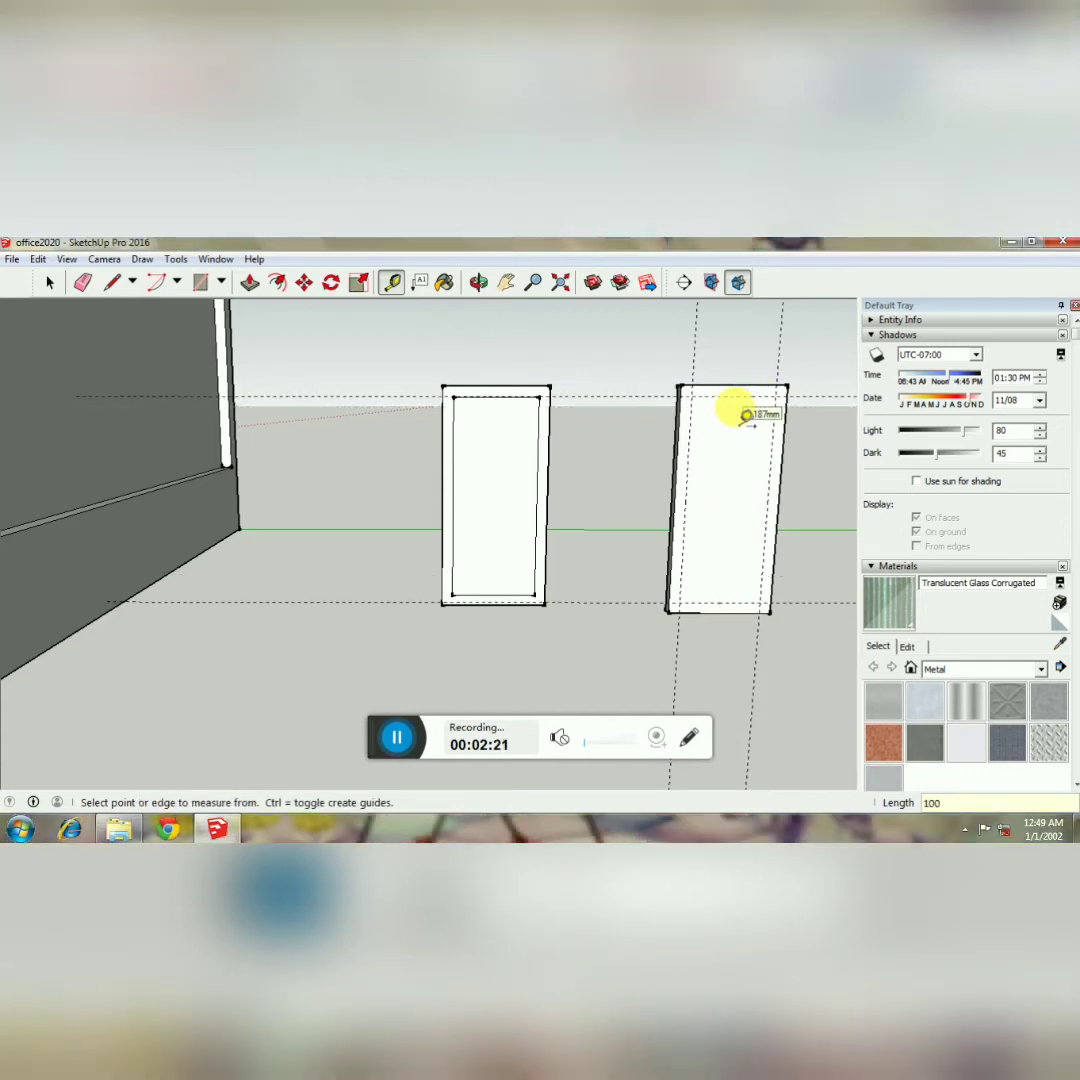
# Draw a 1900 by 750 mm inner rectangle between the guide intersections on the second panel's front face.
pyautogui.click(478, 282)
pyautogui.moveTo(470, 420); pyautogui.dragTo(388, 493)
pyautogui.press('t')
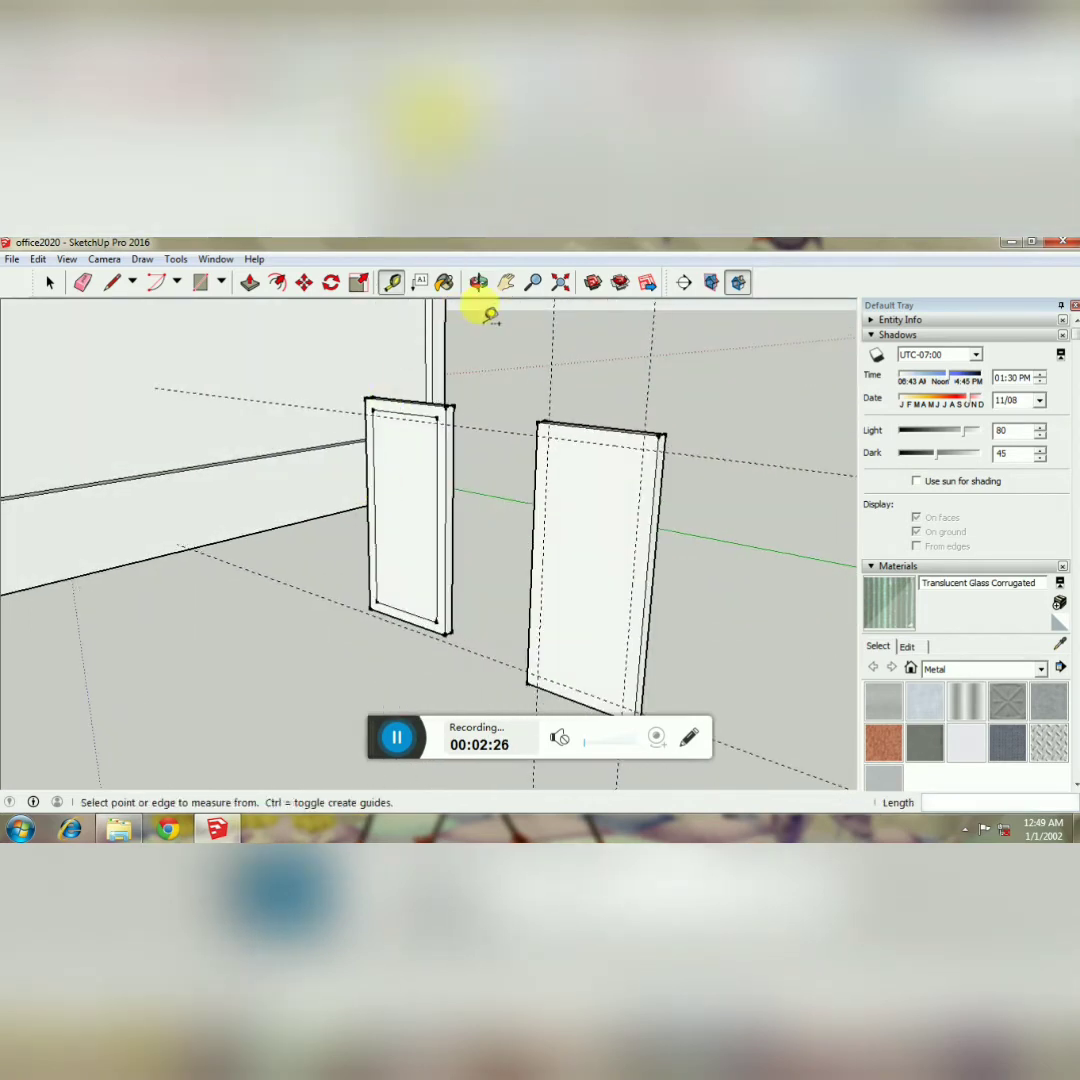
pyautogui.click(200, 282)
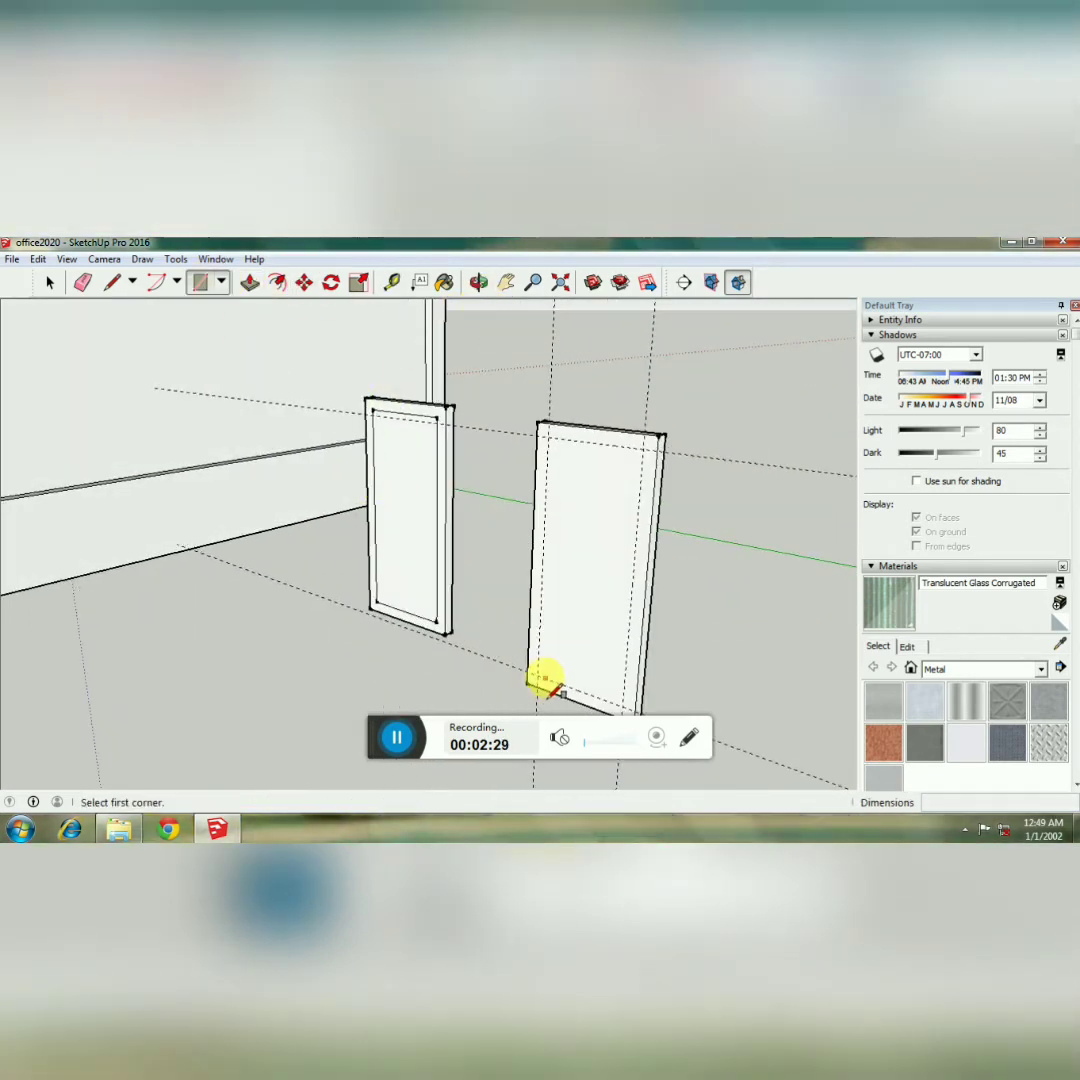
pyautogui.click(537, 677)
pyautogui.click(642, 447)
pyautogui.click(452, 278)
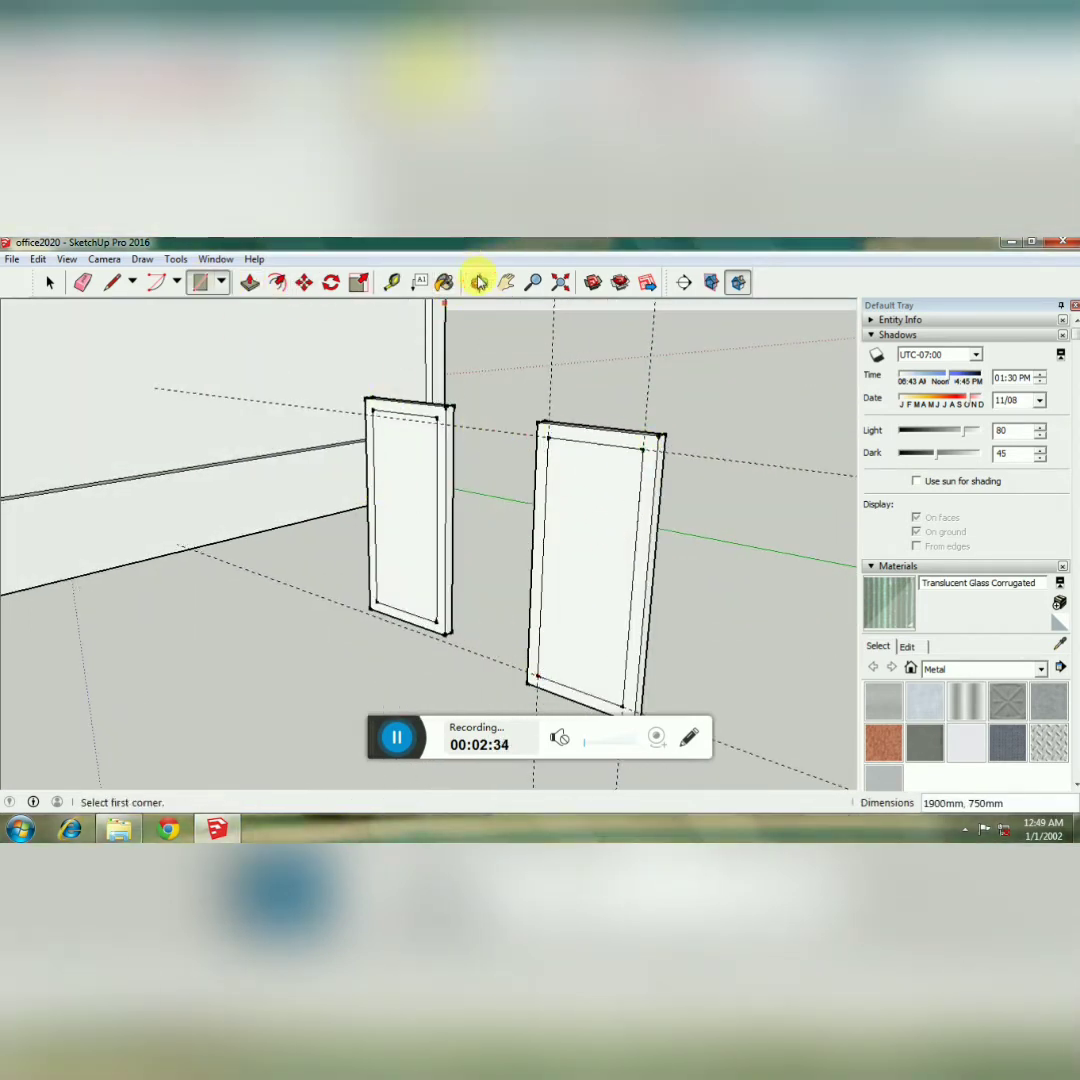
# Place a vertical guide 100 mm inside the outer side edge of the second panel's back face.
pyautogui.click(479, 282)
pyautogui.moveTo(540, 340); pyautogui.dragTo(145, 497)
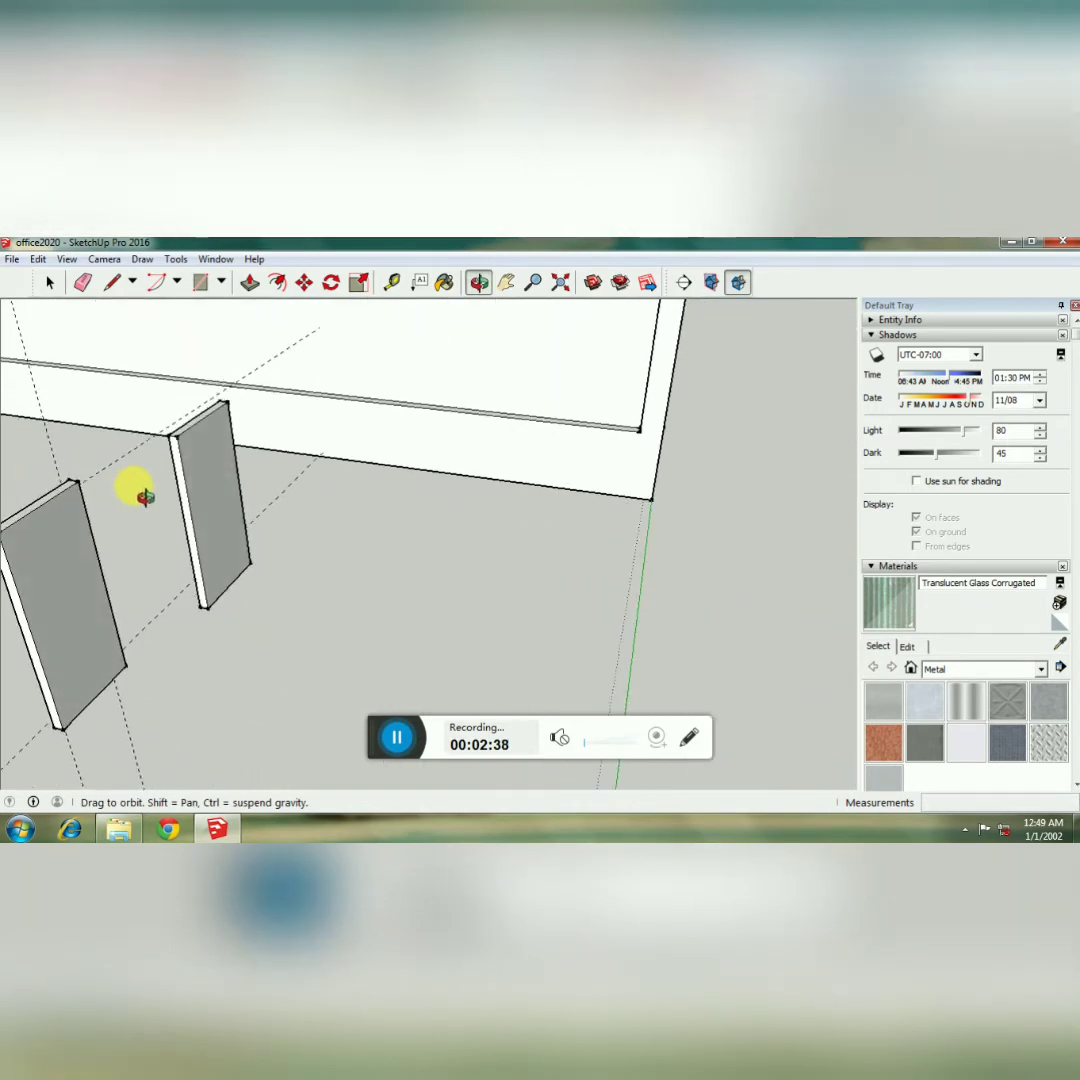
pyautogui.moveTo(145, 497); pyautogui.dragTo(136, 508, button='middle')
pyautogui.click(36, 632)
pyautogui.press('Escape')
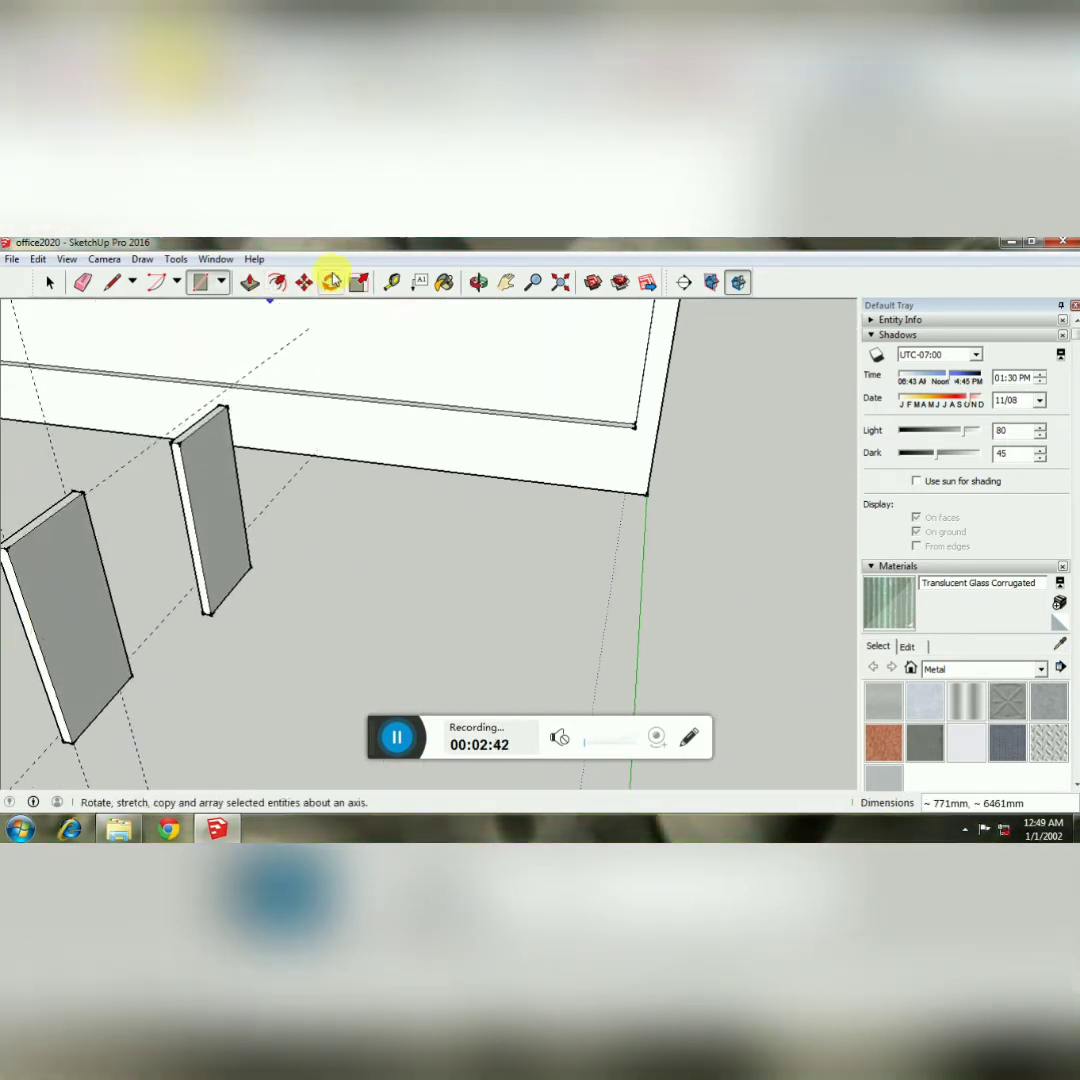
pyautogui.press('t')
pyautogui.click(32, 622)
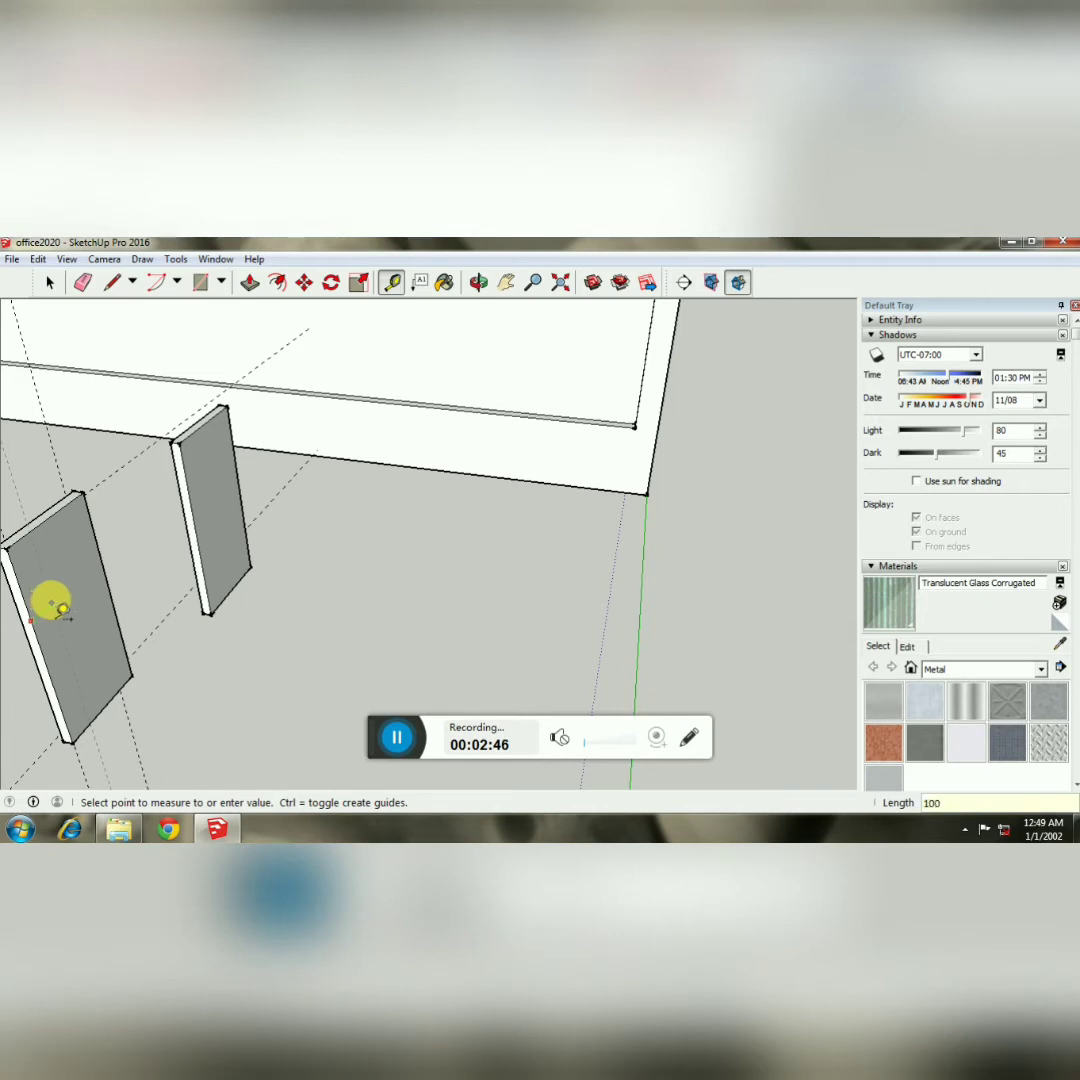
pyautogui.write('10')
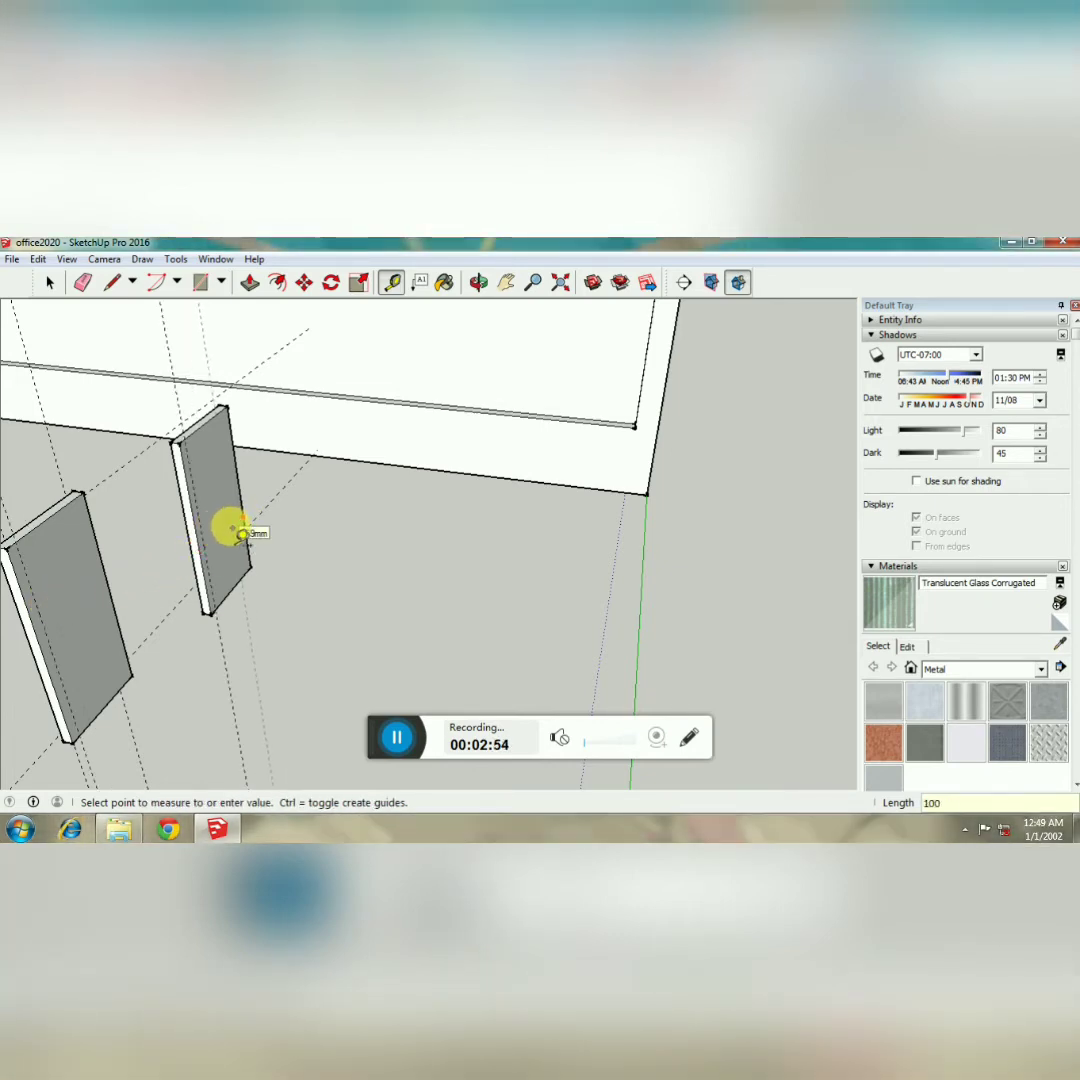
# Complete the 100 mm inset guides on the back face of the first panel, nearest the wall.
pyautogui.click(230, 575)
pyautogui.write('10')
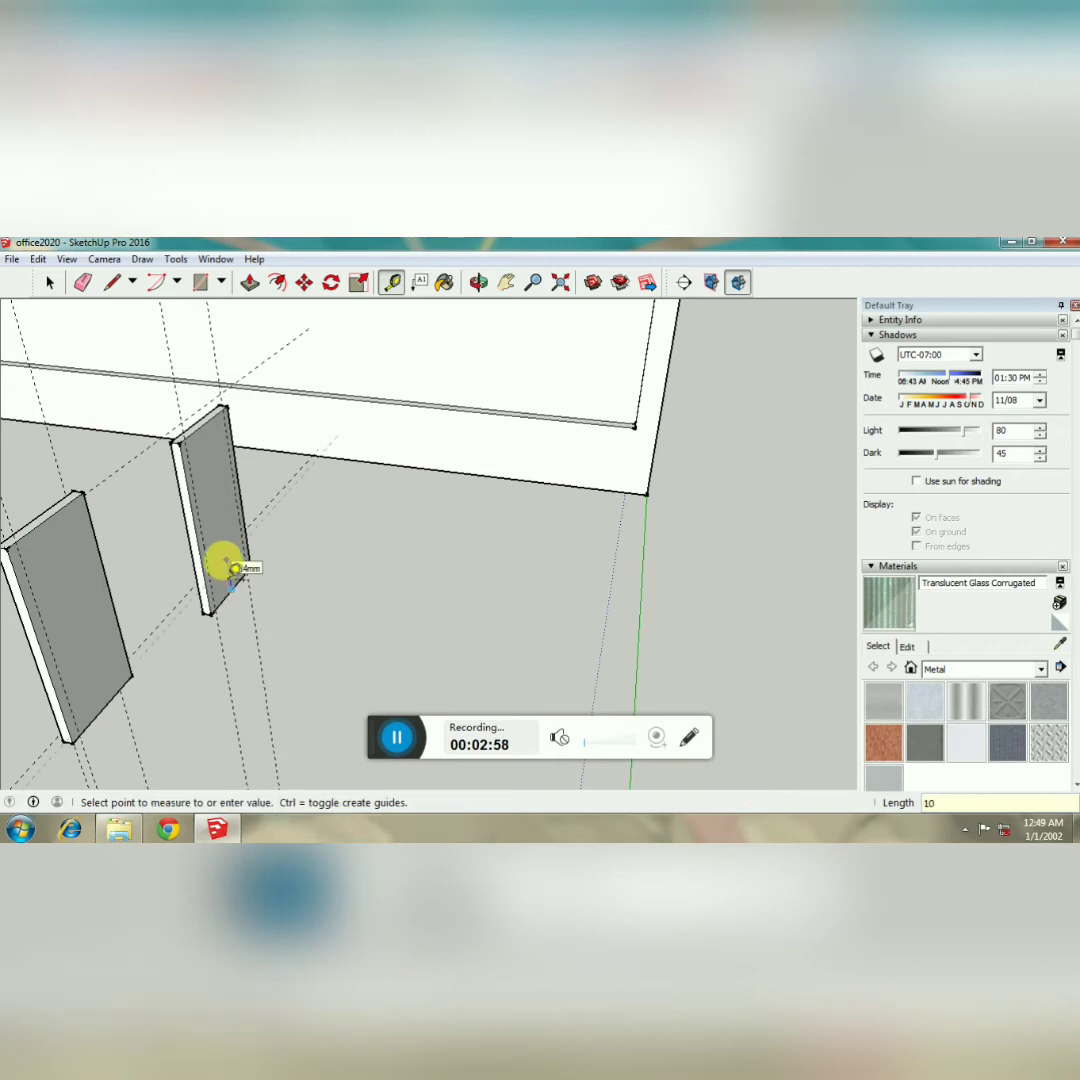
pyautogui.write('0')
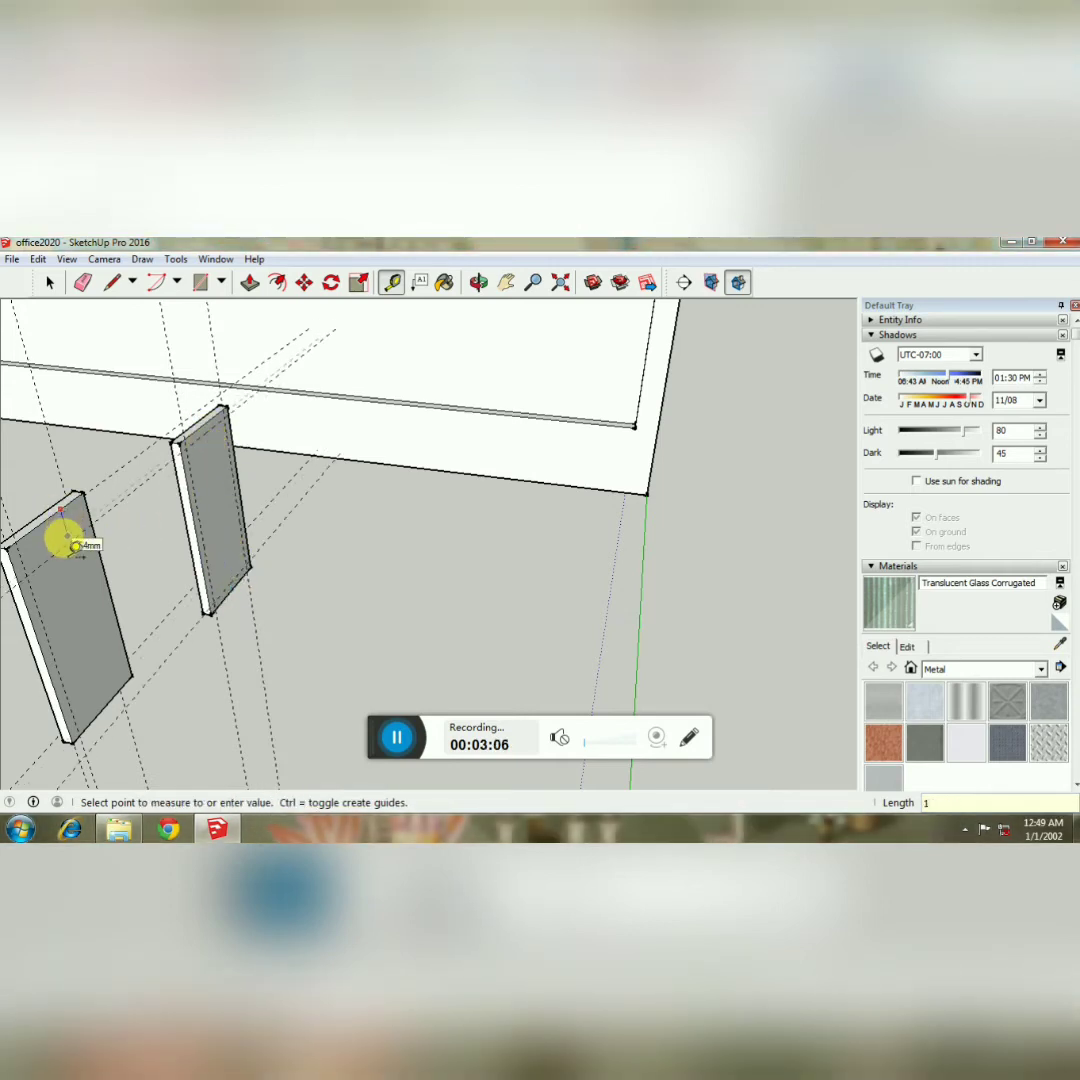
# Add guides 100 mm inside the top, remaining side and bottom edges of the second panel's back face.
pyautogui.write('00')
pyautogui.press('Return')
pyautogui.click(101, 567)
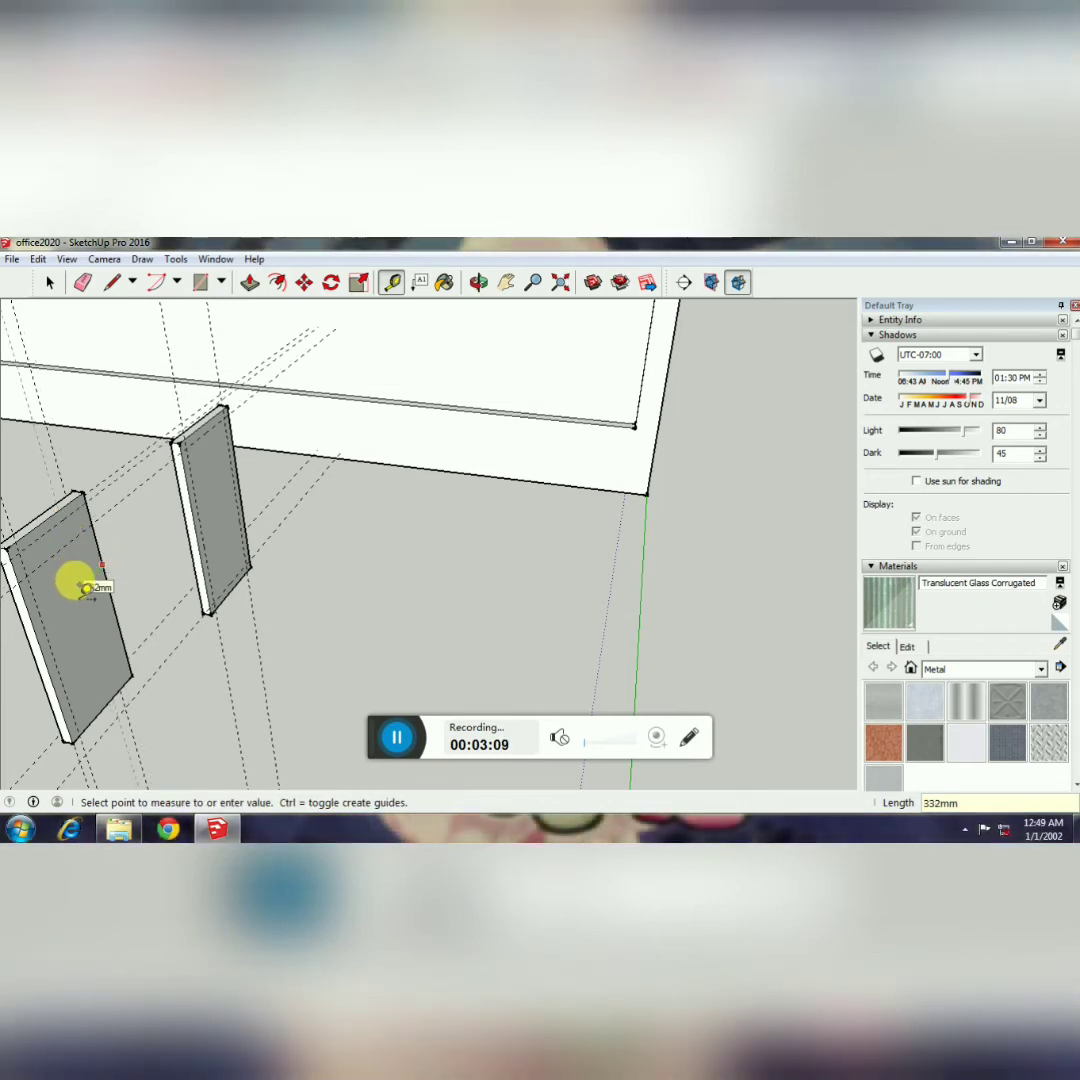
pyautogui.write('10')
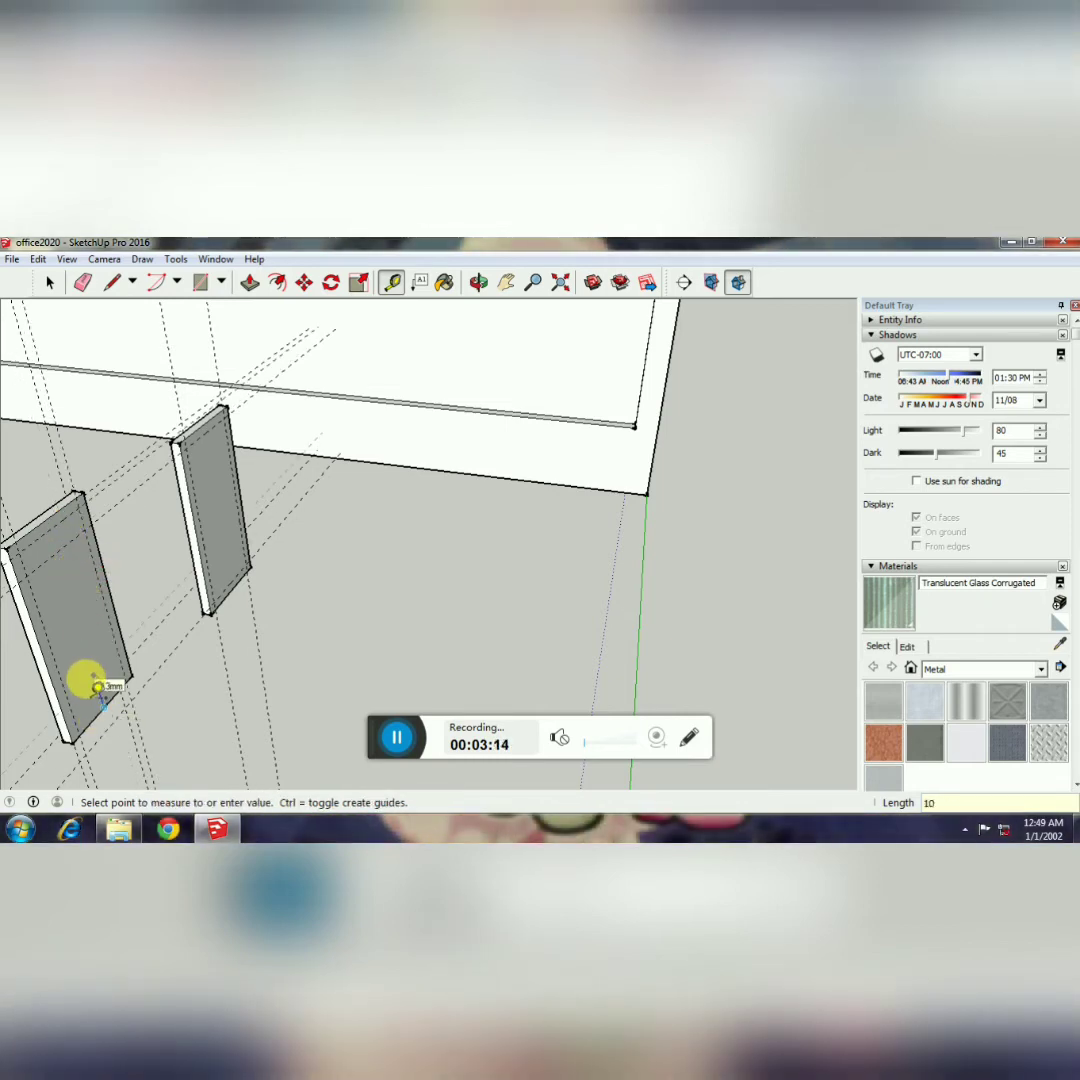
pyautogui.write('0')
pyautogui.press('Return')
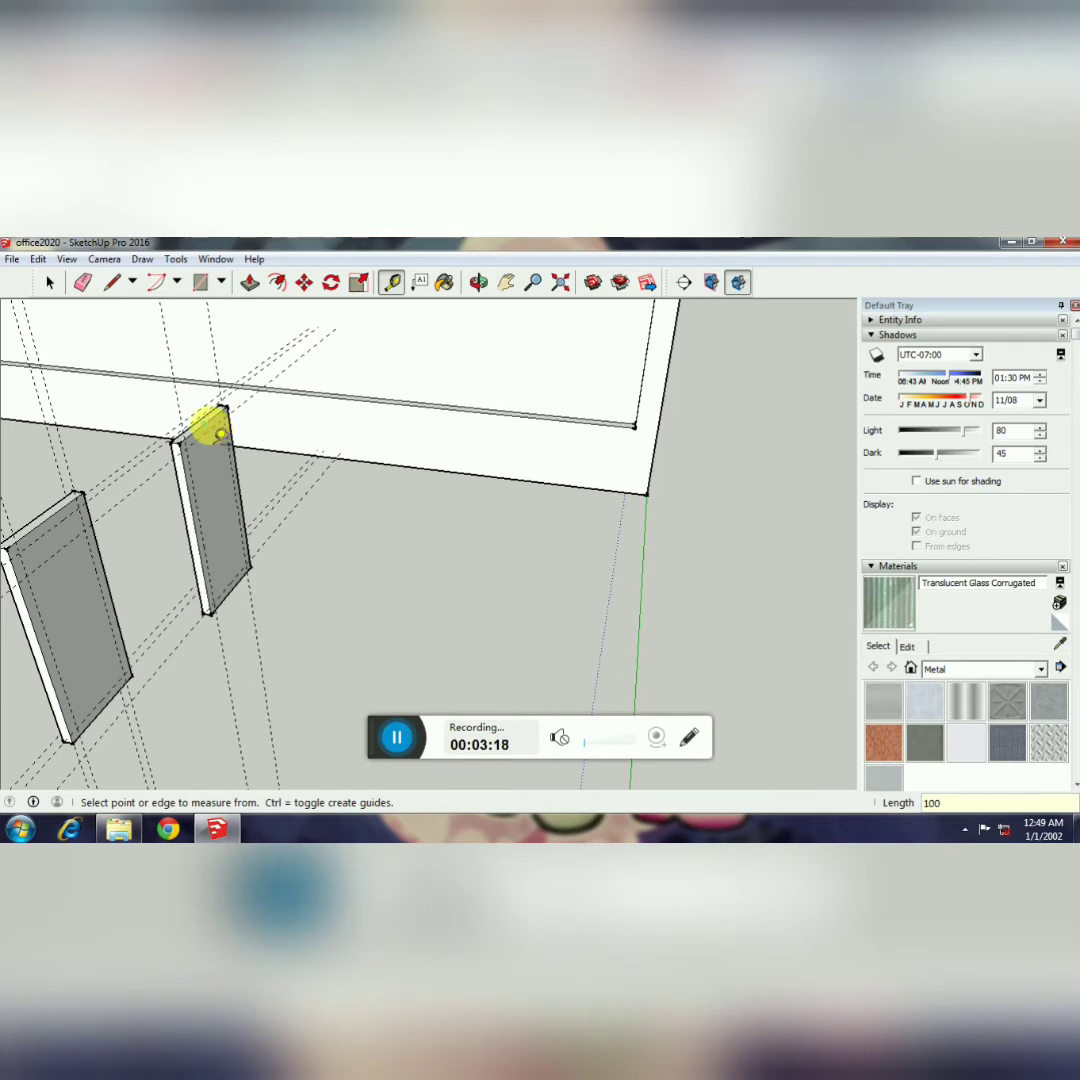
pyautogui.click(212, 456)
pyautogui.click(232, 535)
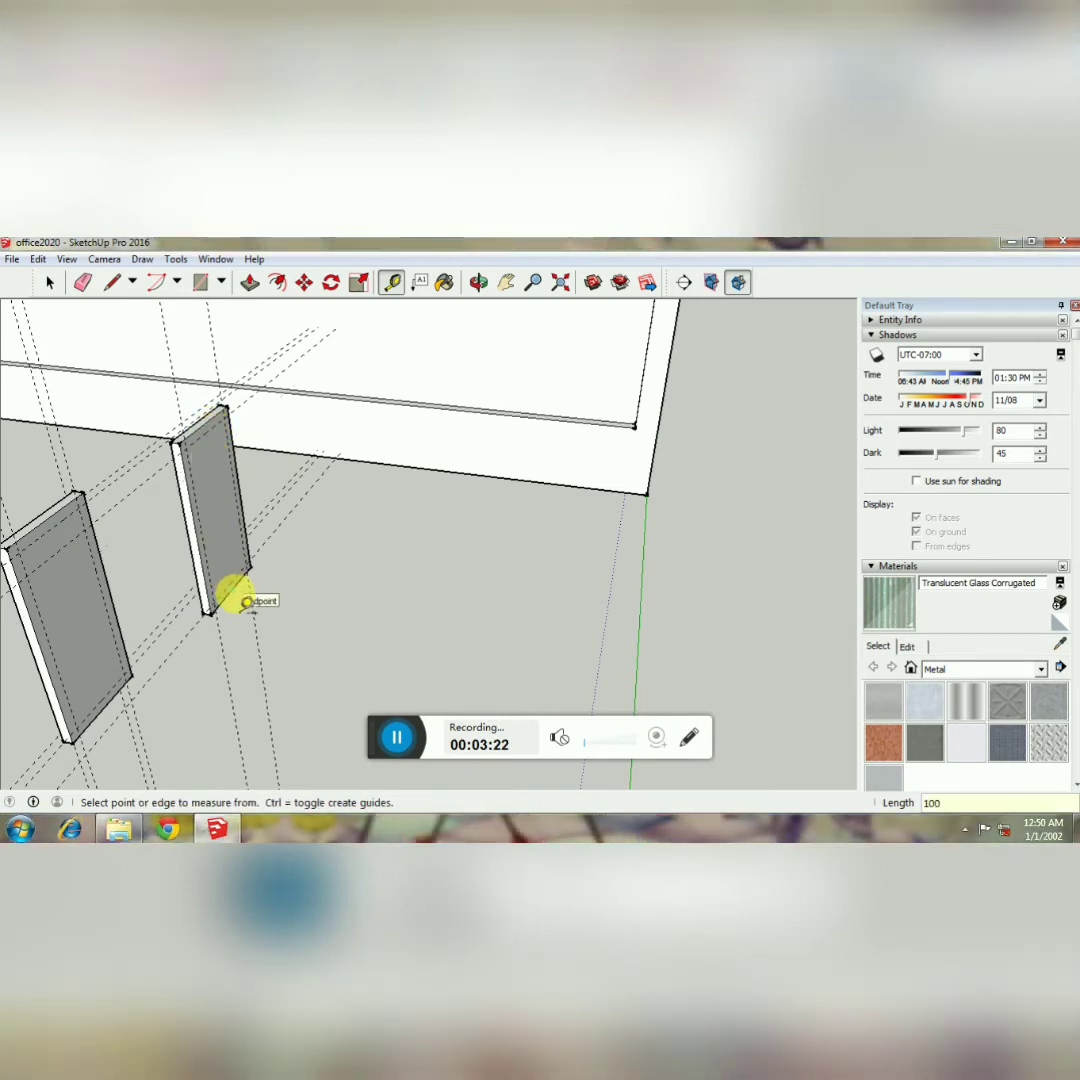
pyautogui.click(246, 602)
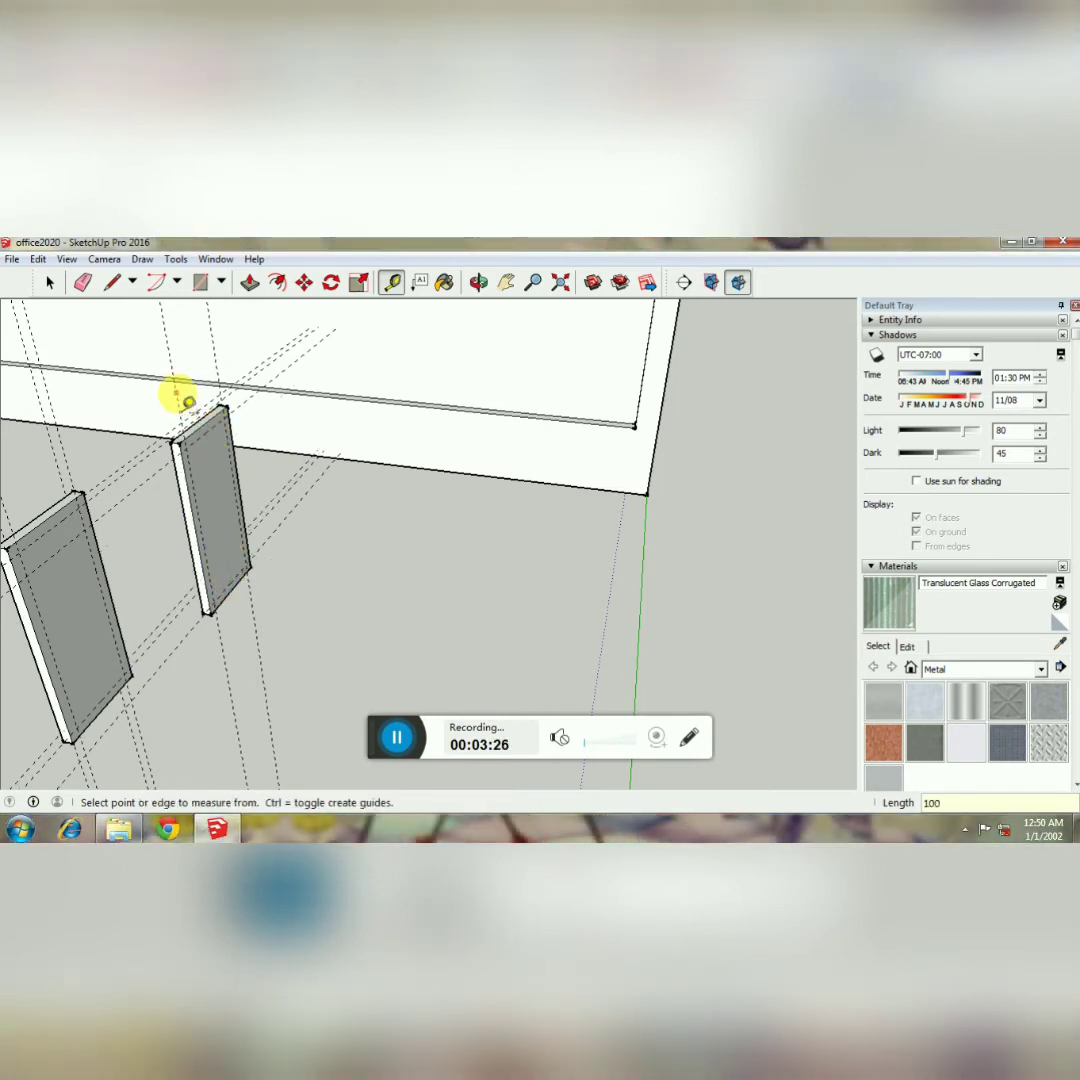
# Draw inner rectangles along the guides on both back faces, 1900 by 800 mm on the panel nearest the wall.
pyautogui.click(200, 282)
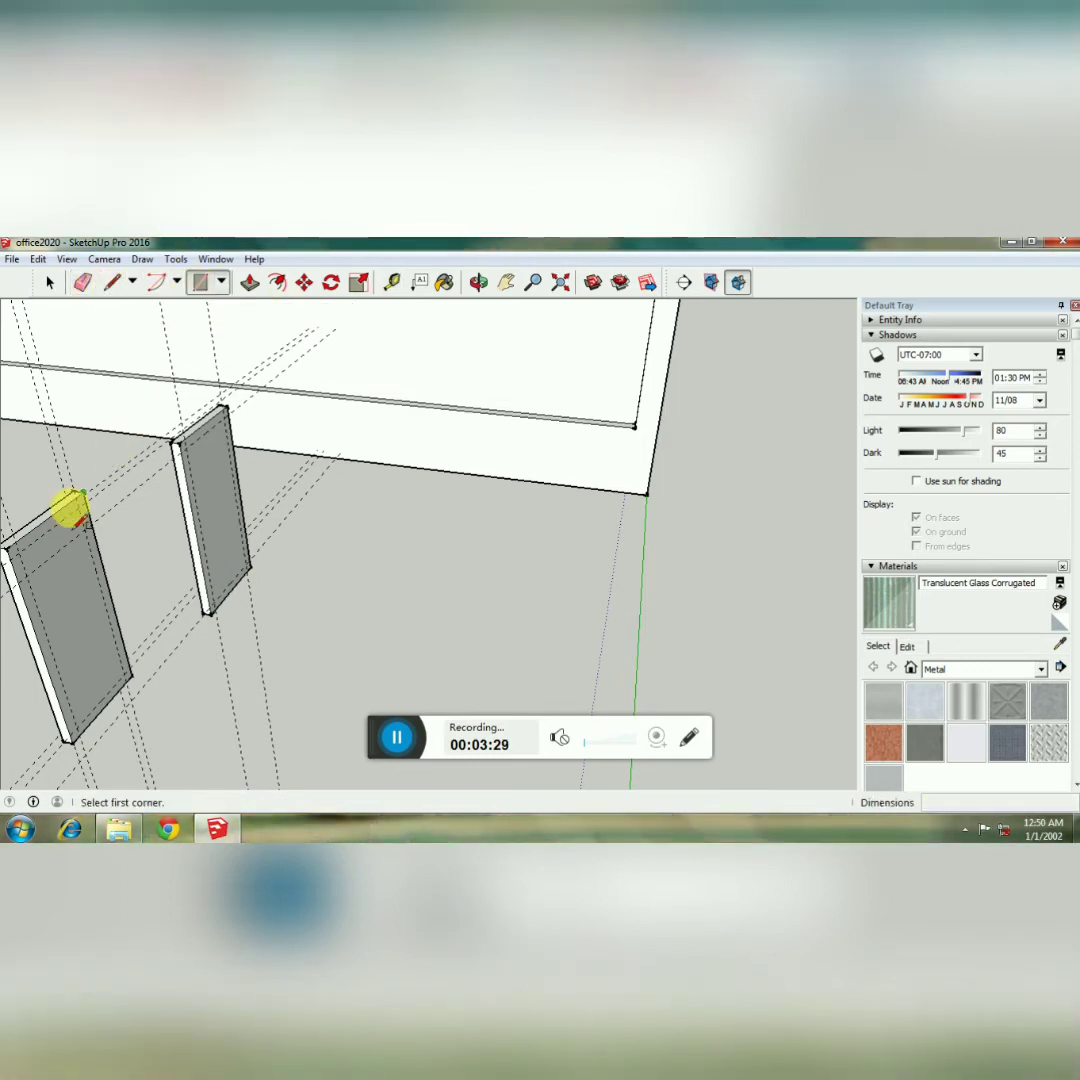
pyautogui.click(22, 556)
pyautogui.click(147, 620)
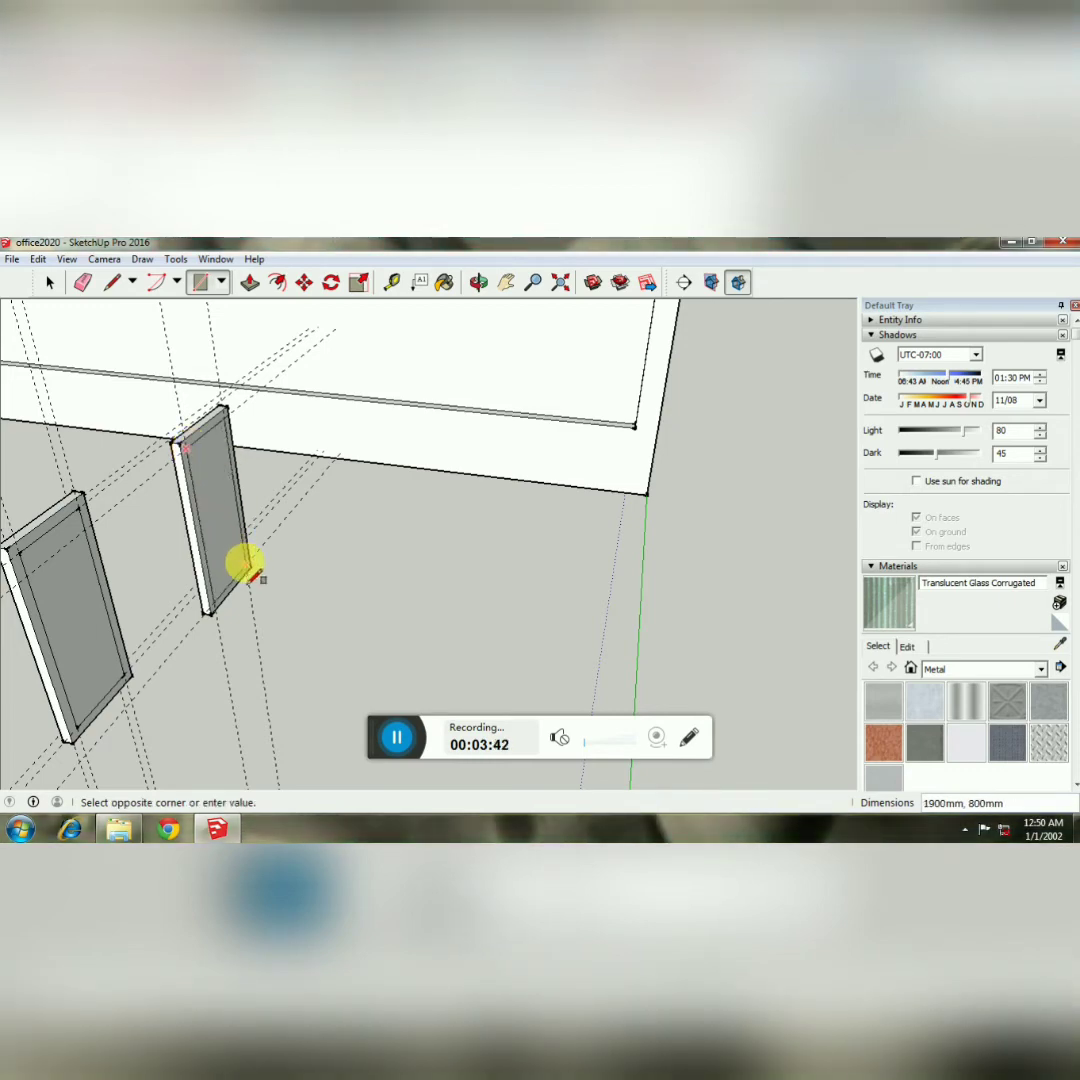
pyautogui.click(246, 572)
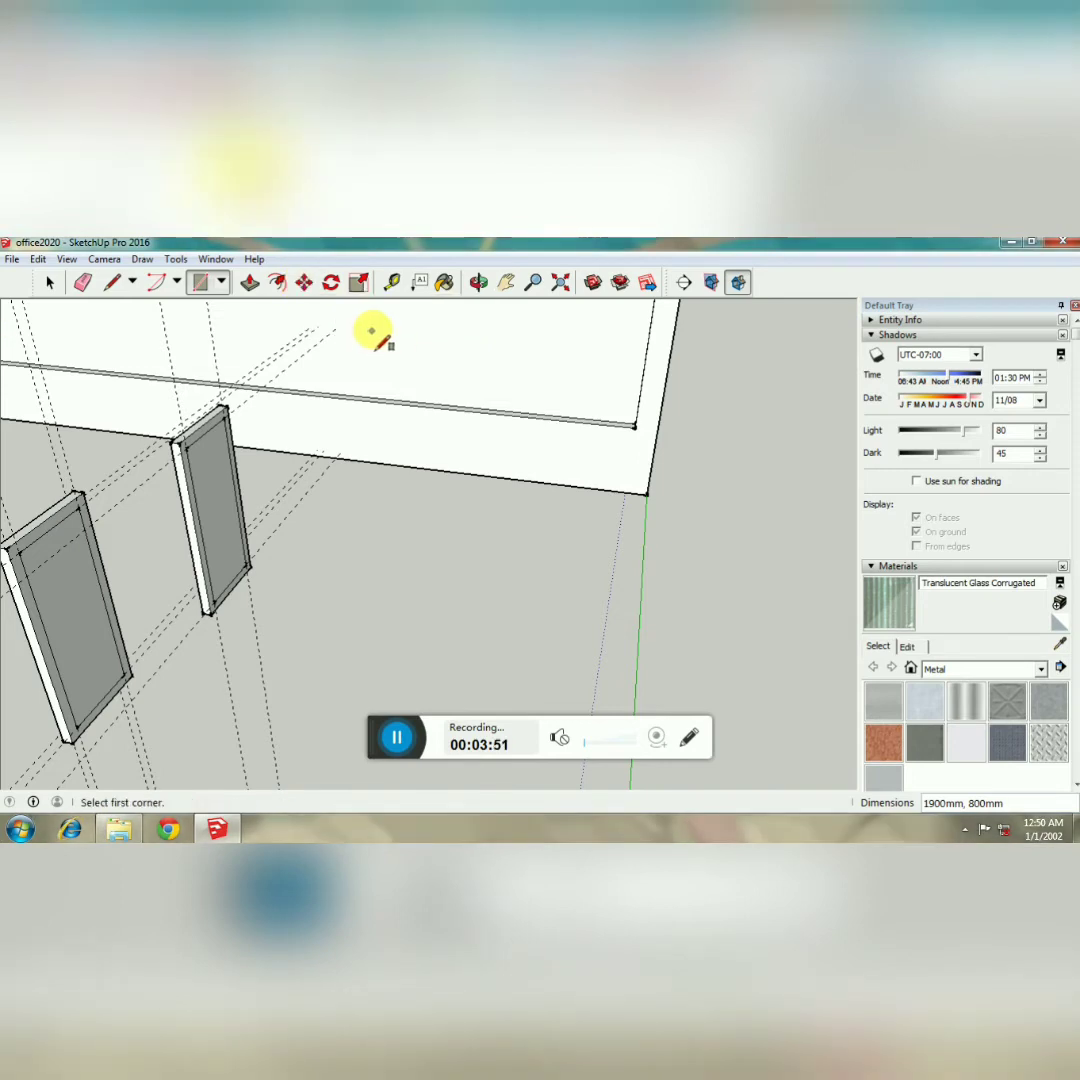
# Erase the horizontal and vertical construction guides around both door panels.
pyautogui.click(83, 282)
pyautogui.moveTo(12, 520); pyautogui.dragTo(299, 547, button='middle')
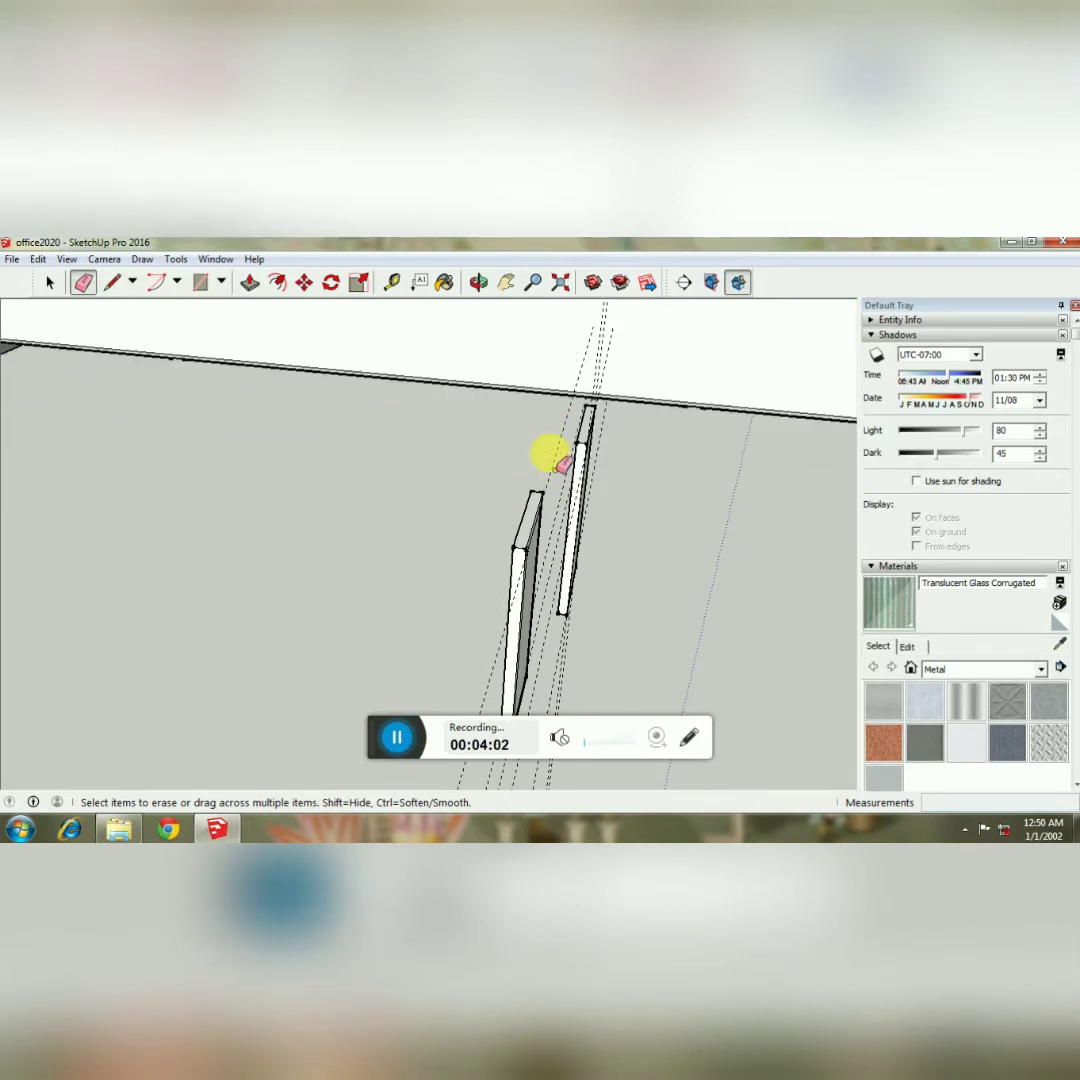
pyautogui.click(478, 282)
pyautogui.moveTo(450, 400); pyautogui.dragTo(340, 460)
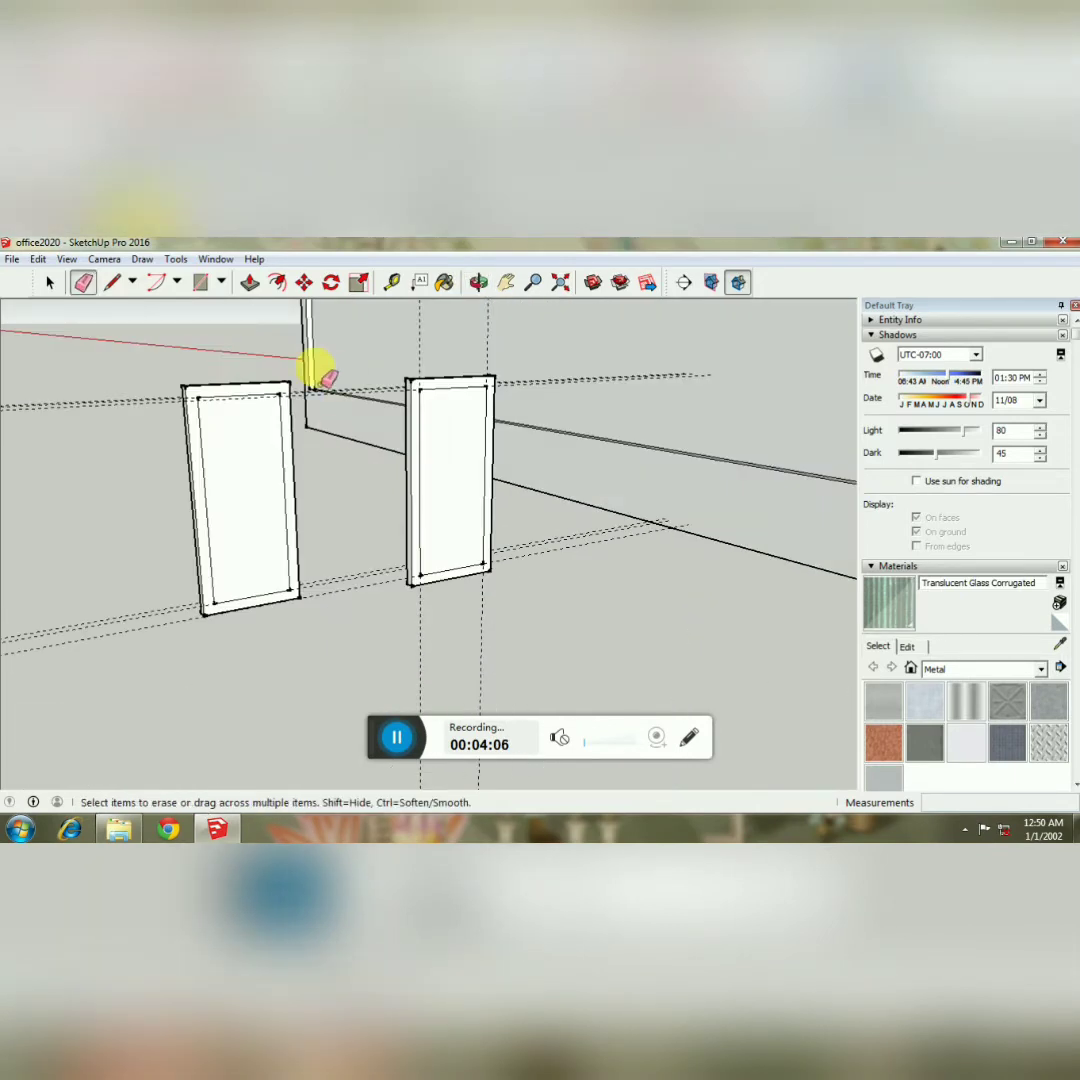
pyautogui.moveTo(458, 418); pyautogui.dragTo(345, 435, button='middle')
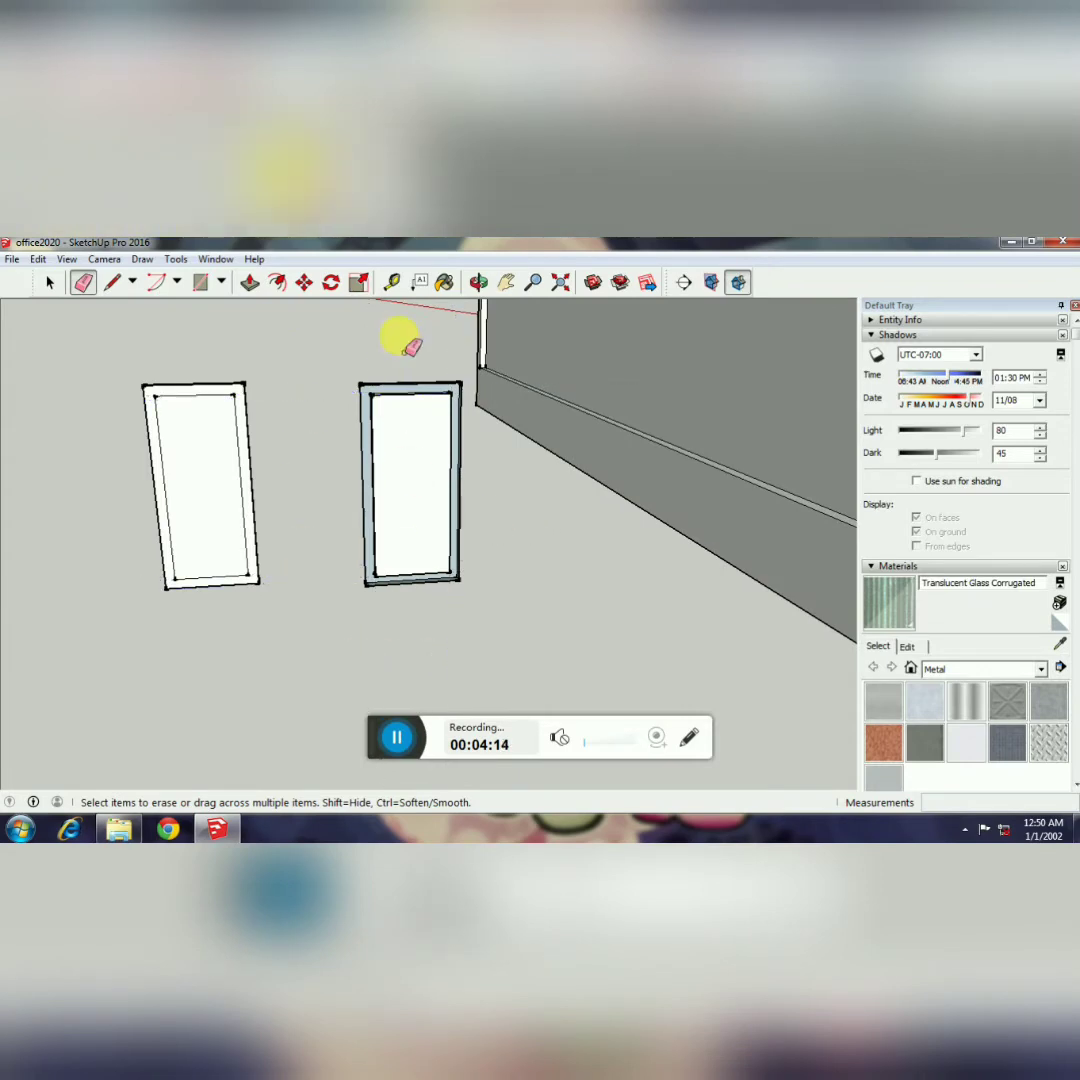
pyautogui.moveTo(451, 415); pyautogui.dragTo(375, 450, button='middle')
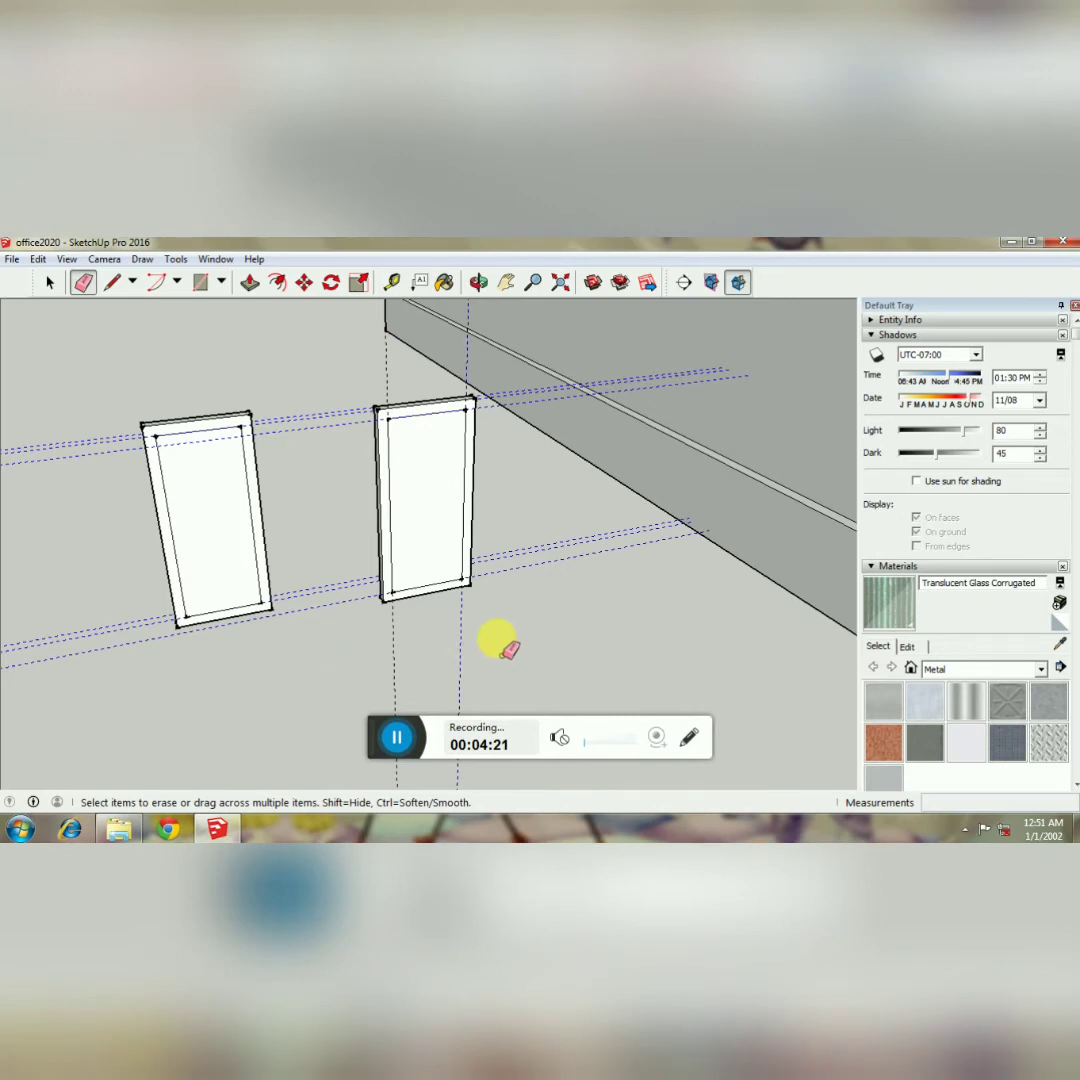
pyautogui.click(478, 282)
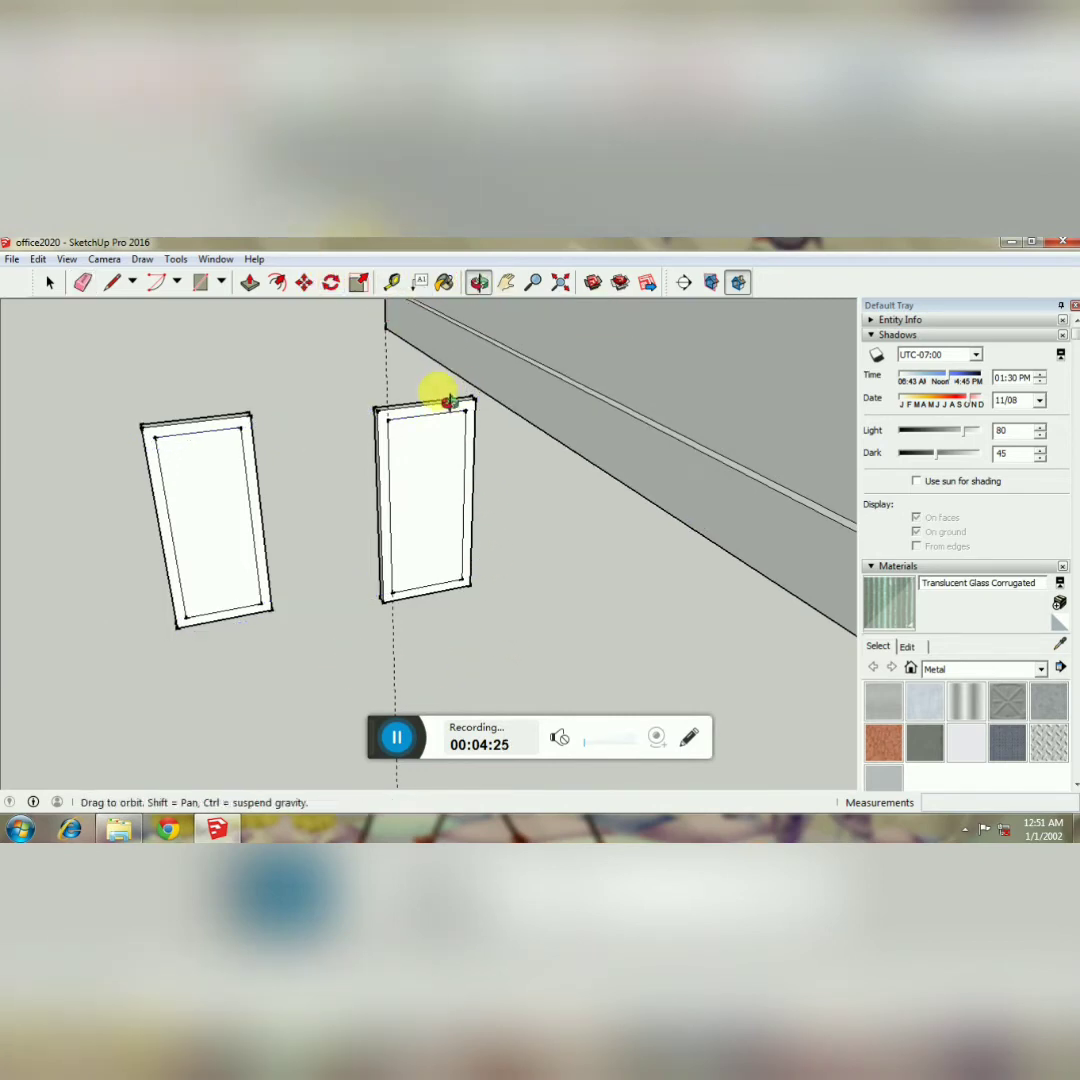
pyautogui.moveTo(439, 395)
pyautogui.mouseDown()
pyautogui.moveTo(545, 462)
pyautogui.moveTo(362, 415)
pyautogui.moveTo(366, 369)
pyautogui.mouseUp()
pyautogui.press('e')
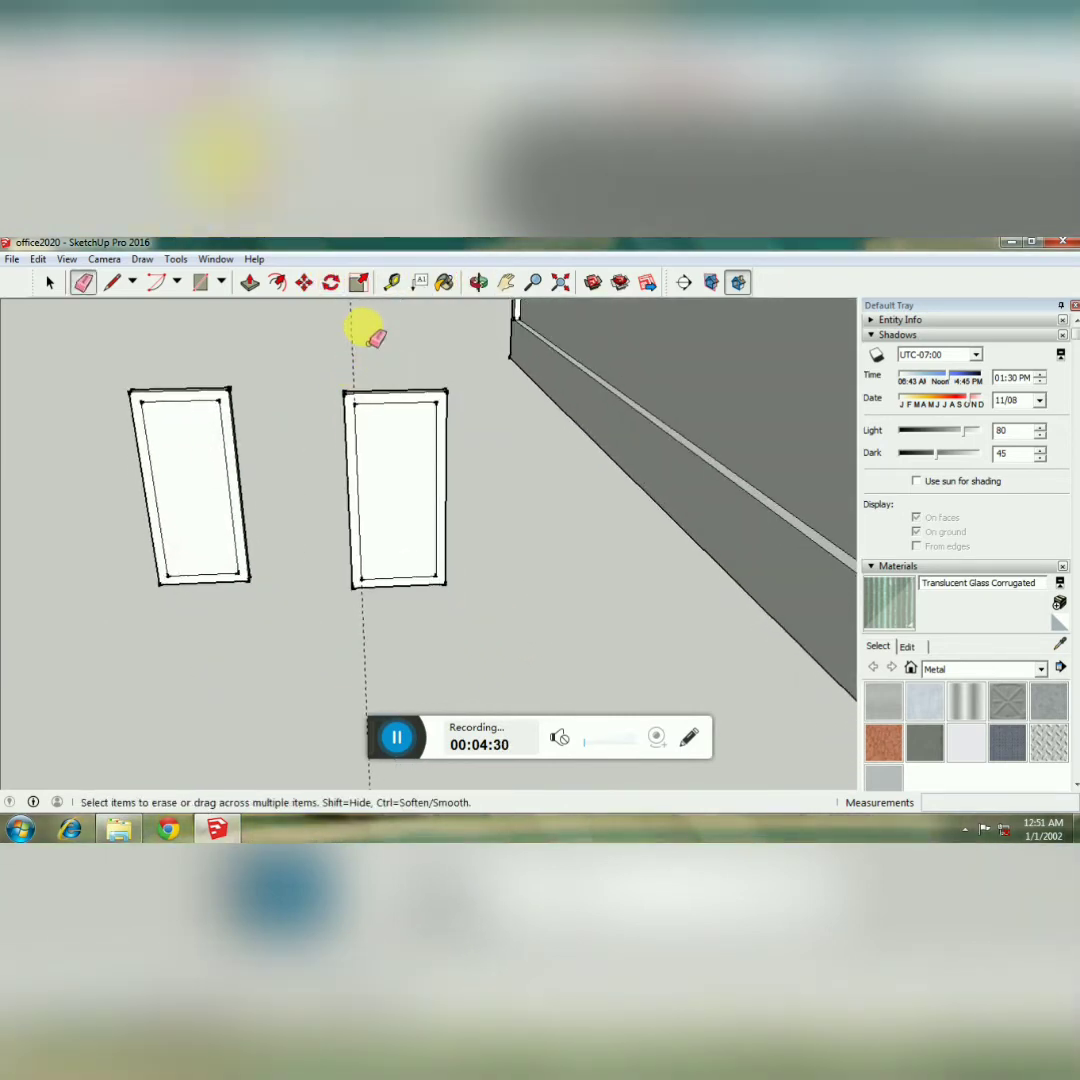
# Paint the front border frames of both door panels with the Wood Floor Parquet material.
pyautogui.click(1044, 671)
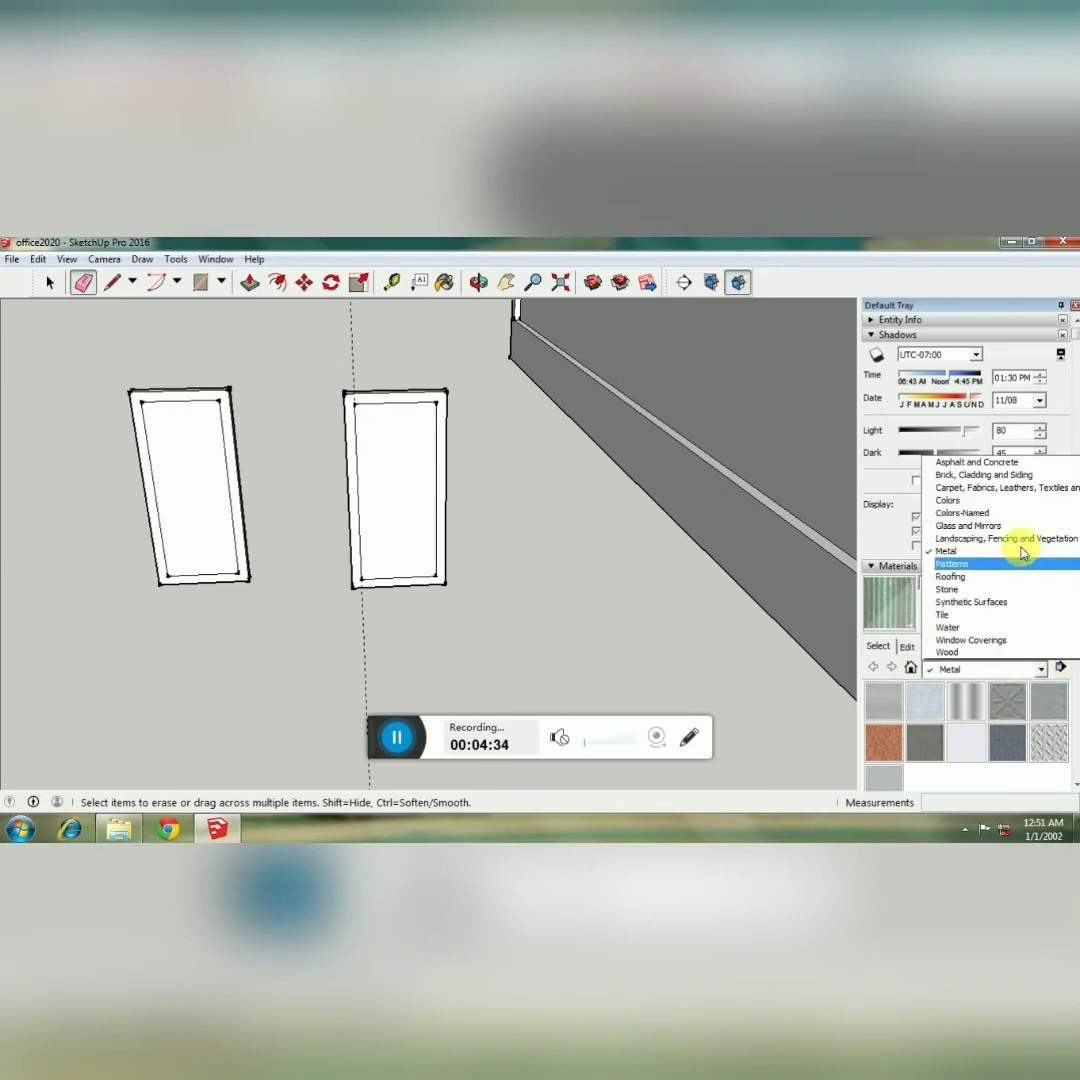
pyautogui.click(1012, 654)
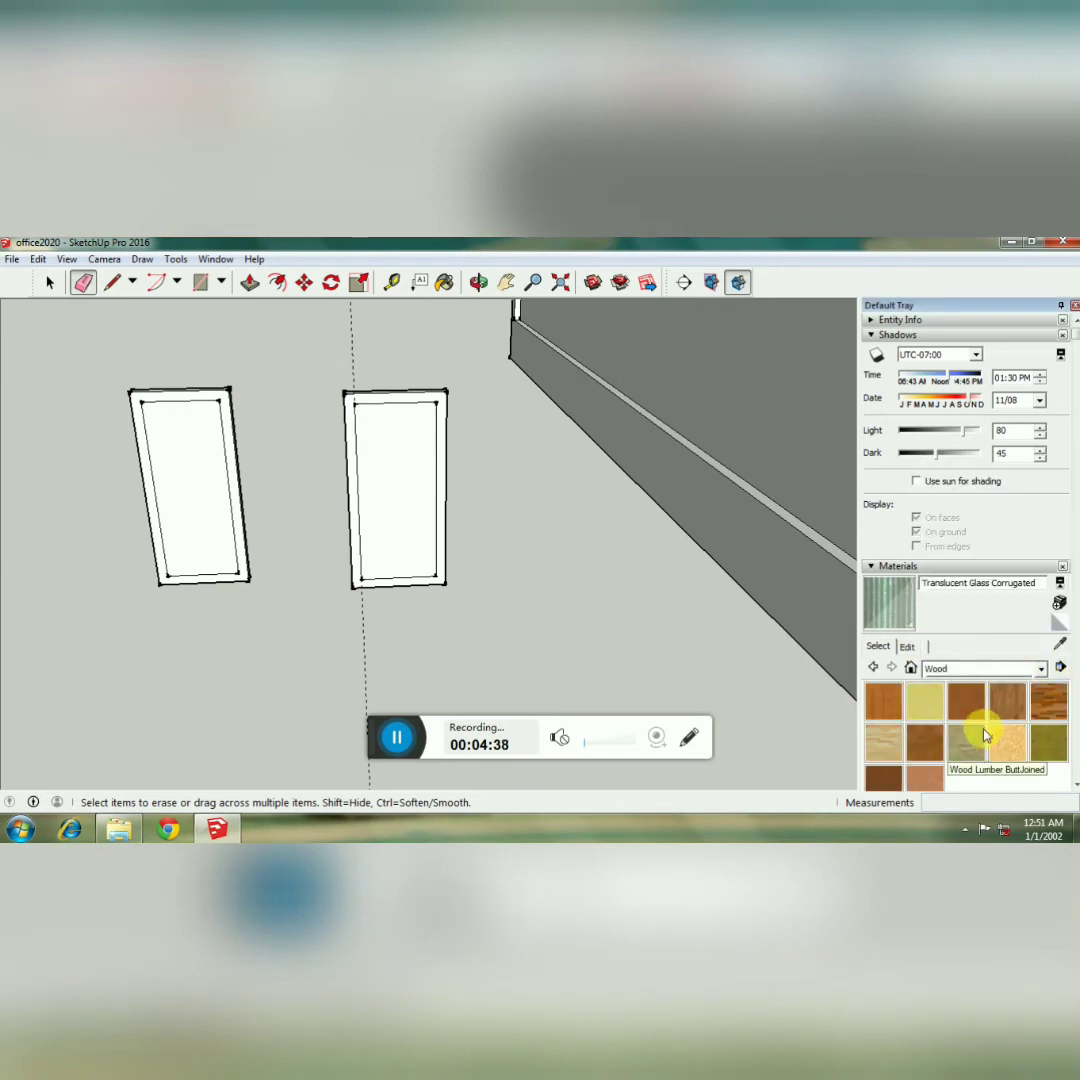
pyautogui.click(925, 742)
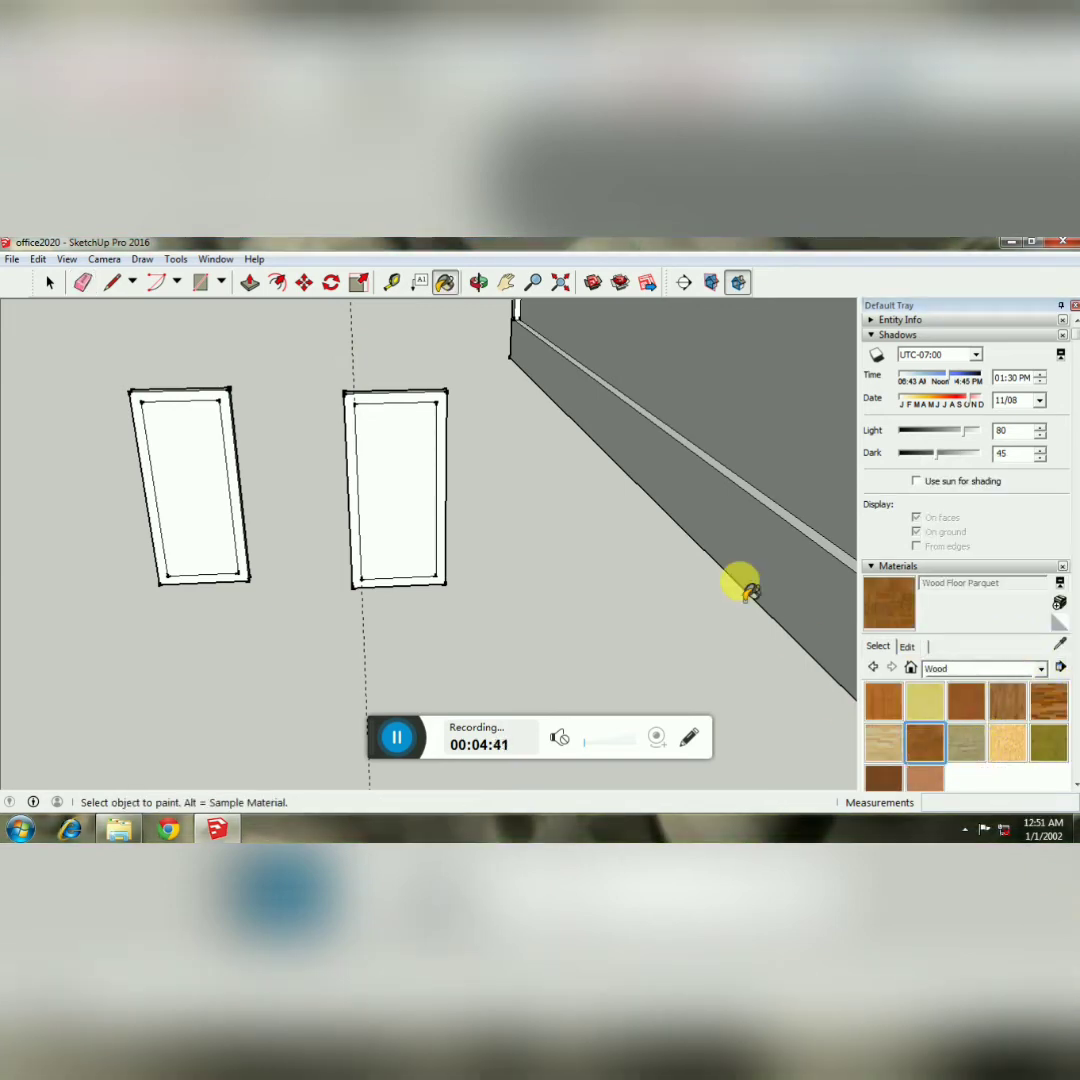
pyautogui.click(447, 416)
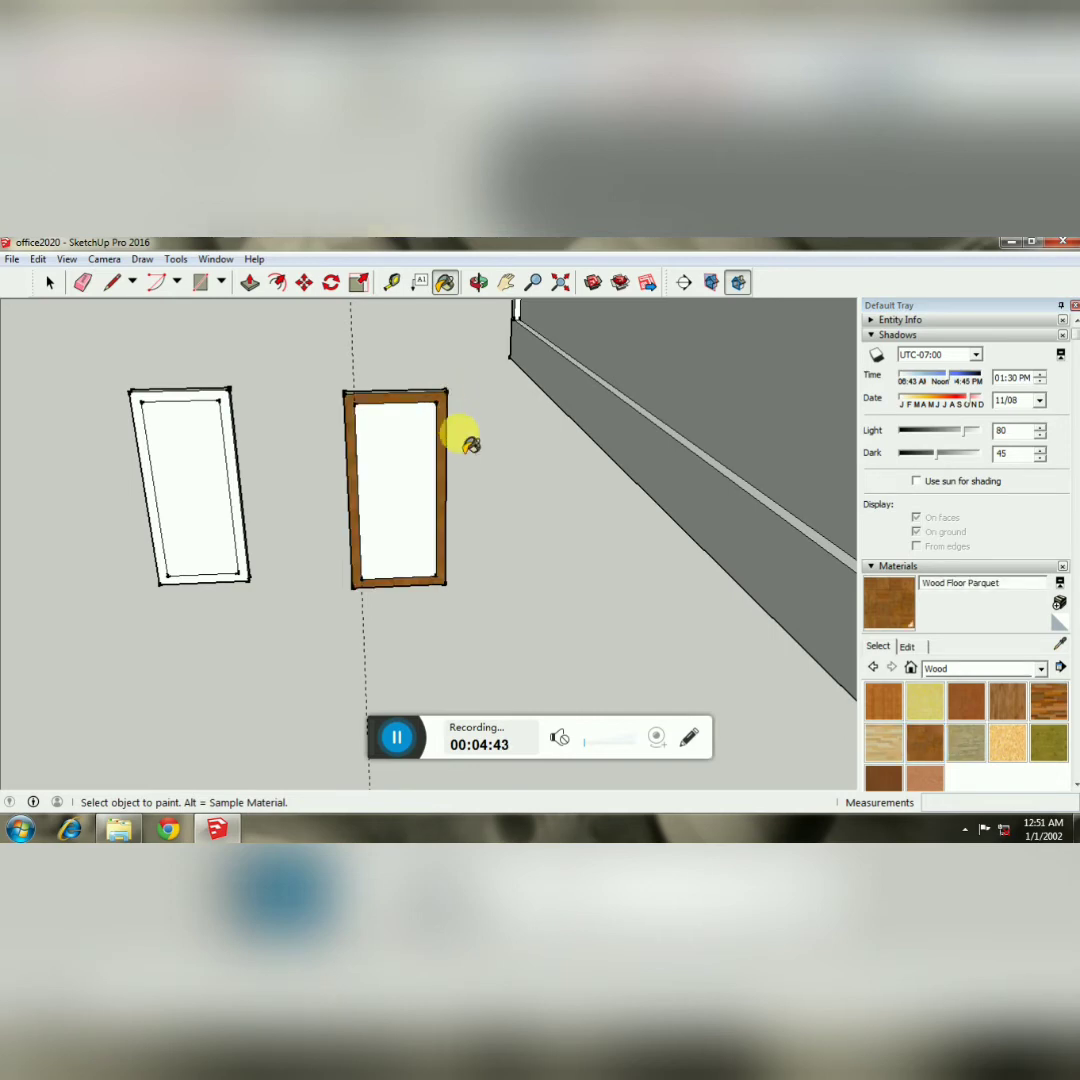
pyautogui.click(236, 415)
# Paint the inner rectangles on the front and back faces of both door panels with Wood OSB.
pyautogui.click(1003, 745)
pyautogui.click(430, 482)
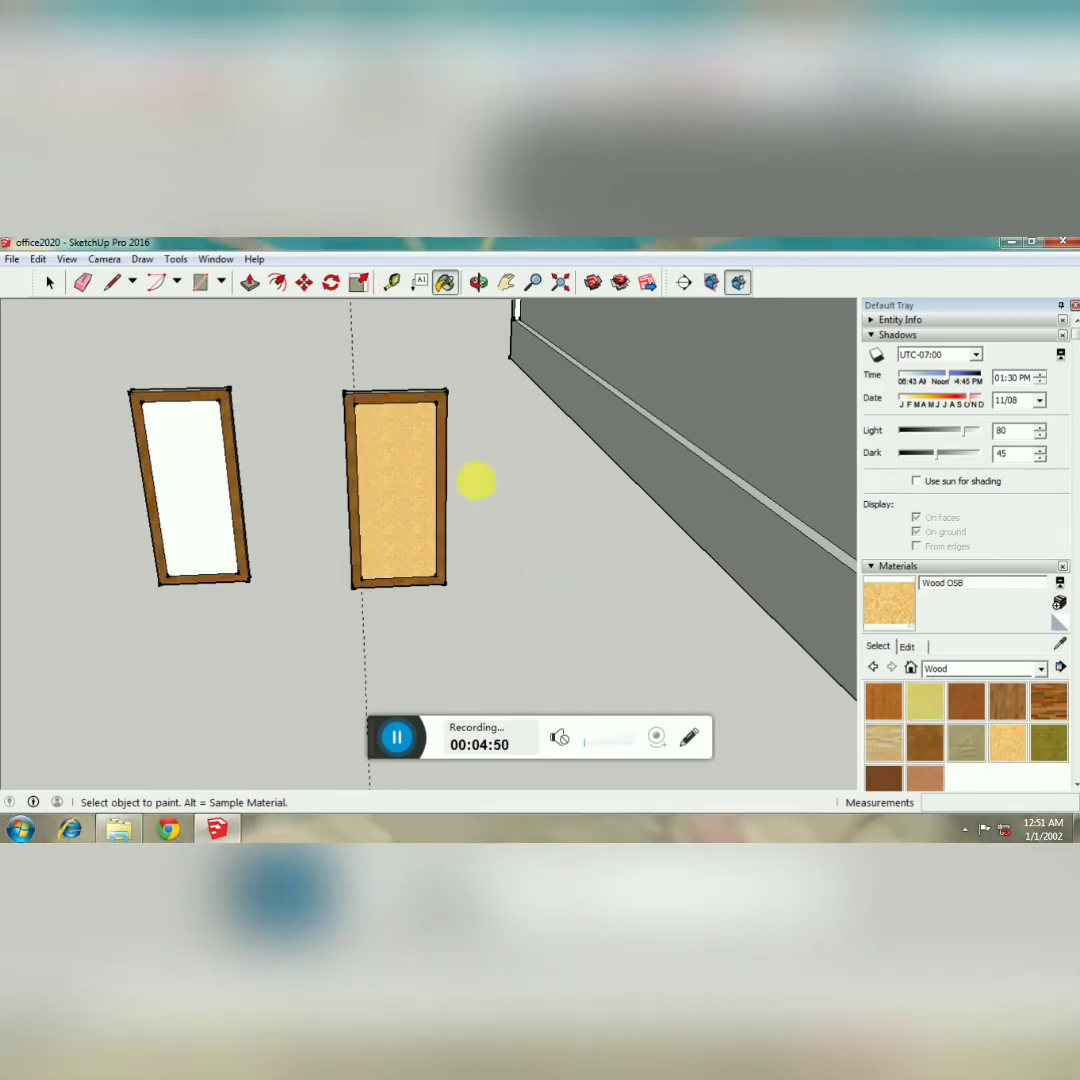
pyautogui.click(215, 480)
pyautogui.click(480, 282)
pyautogui.moveTo(540, 400)
pyautogui.mouseDown()
pyautogui.moveTo(590, 441)
pyautogui.moveTo(800, 485)
pyautogui.mouseUp()
pyautogui.moveTo(800, 485); pyautogui.dragTo(836, 485, button='middle')
pyautogui.click(690, 515)
pyautogui.click(576, 458)
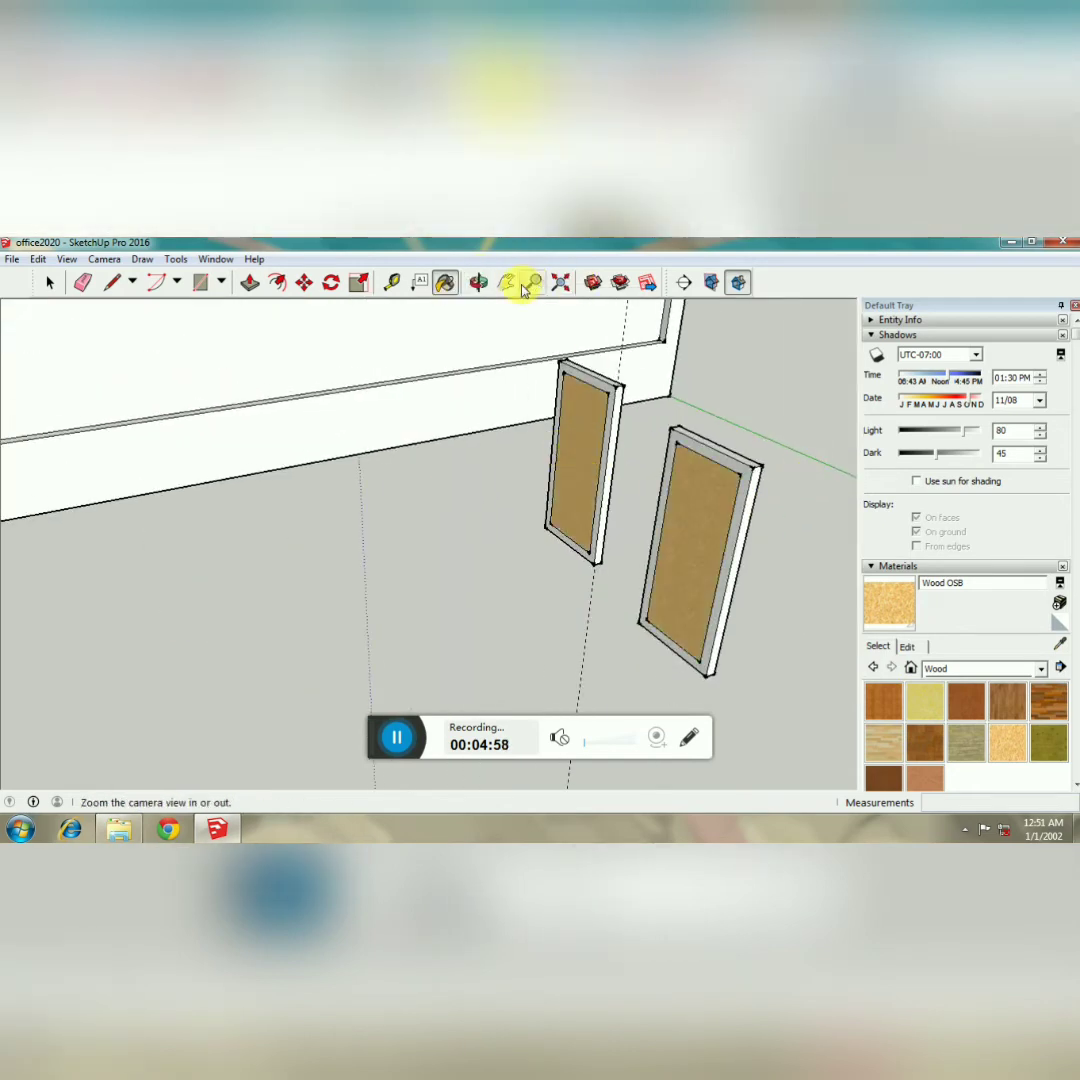
# Paint the back border frames, side edges and undersides of both panels with Wood Floor Parquet.
pyautogui.click(482, 282)
pyautogui.moveTo(600, 428); pyautogui.dragTo(258, 410)
pyautogui.click(925, 742)
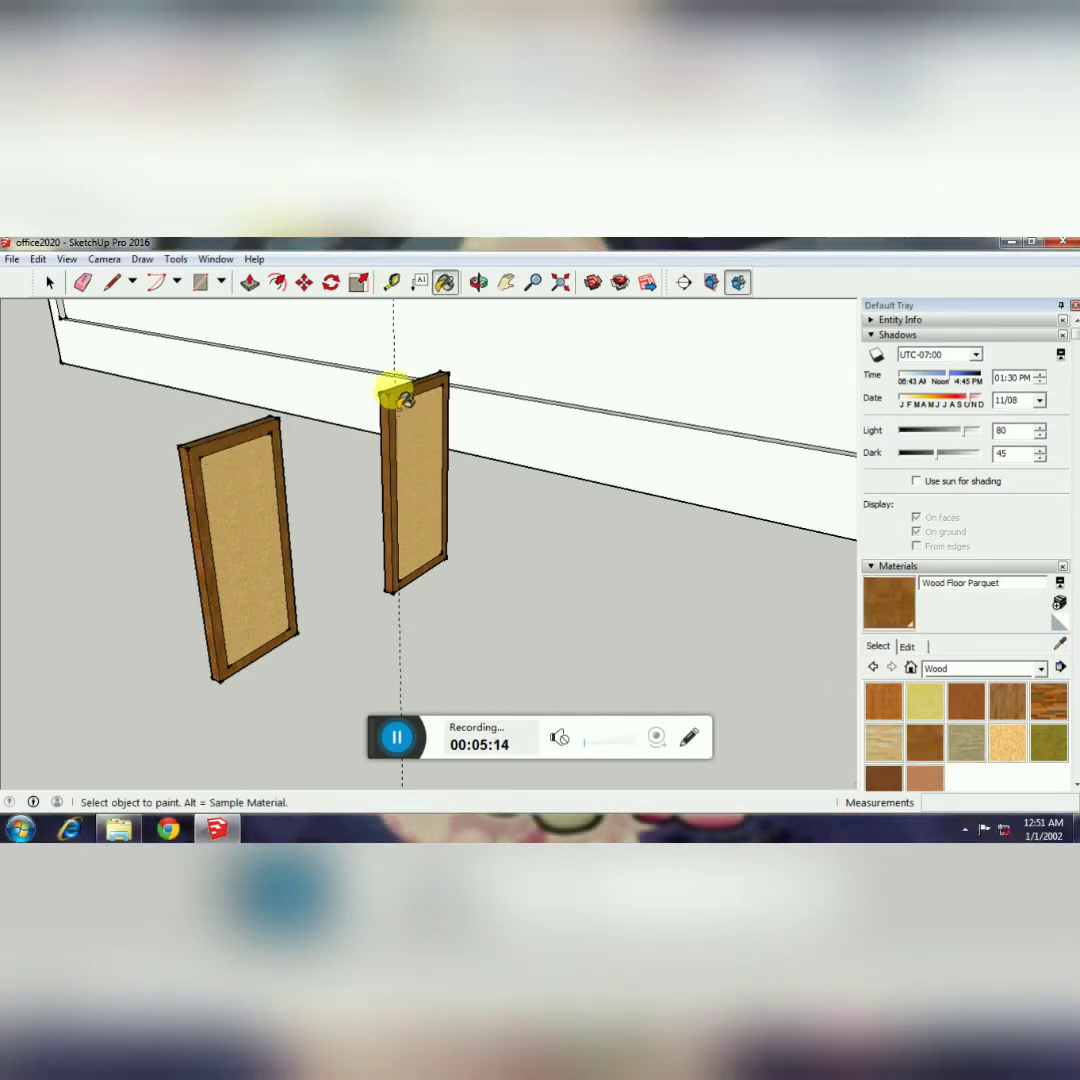
pyautogui.click(480, 282)
pyautogui.moveTo(420, 430)
pyautogui.mouseDown()
pyautogui.moveTo(338, 463)
pyautogui.moveTo(313, 439)
pyautogui.moveTo(398, 296)
pyautogui.moveTo(552, 255)
pyautogui.mouseUp()
pyautogui.click(445, 282)
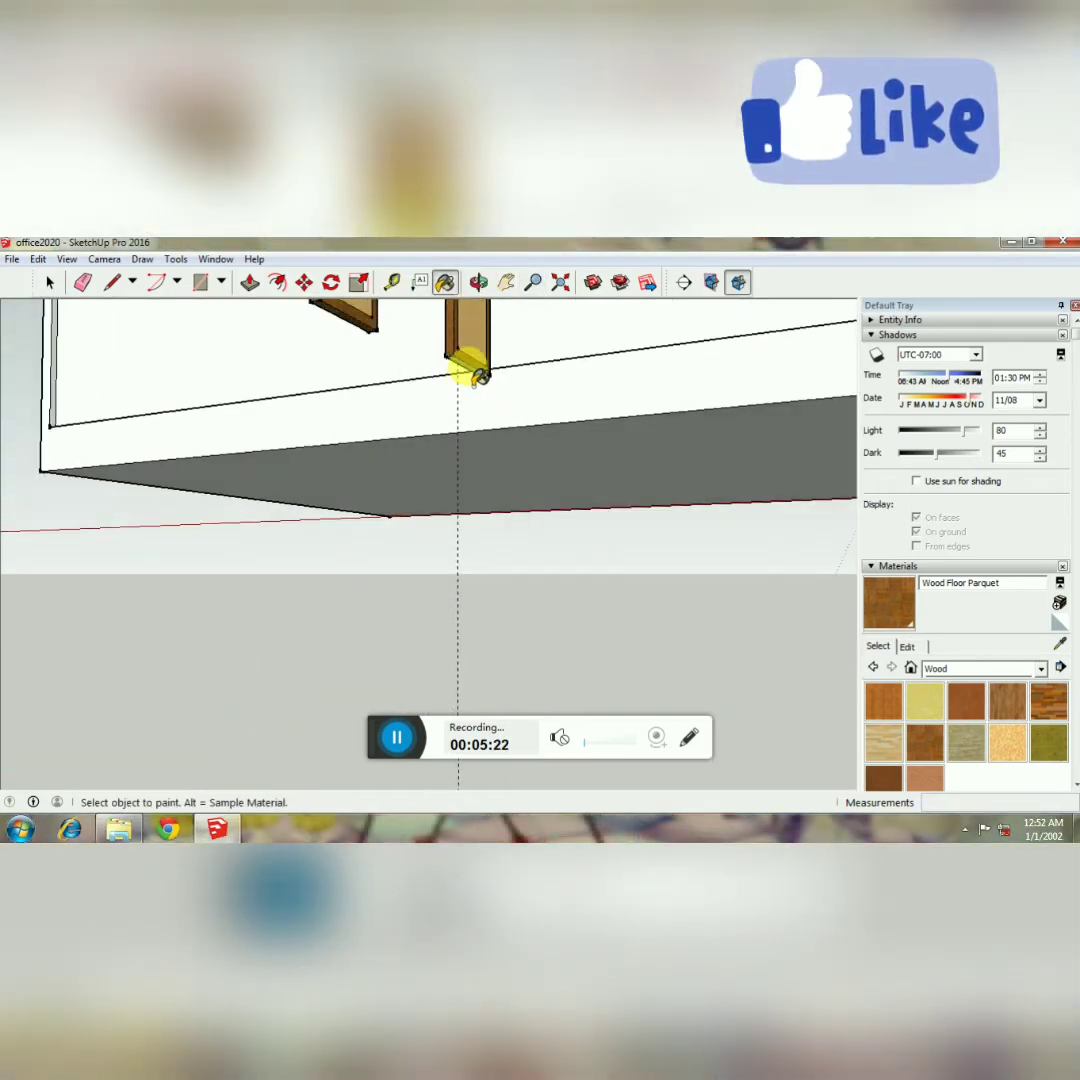
# Cover the remaining unpainted edges and border surfaces of the door panels with Wood Floor Parquet.
pyautogui.click(503, 282)
pyautogui.moveTo(540, 400); pyautogui.dragTo(562, 630)
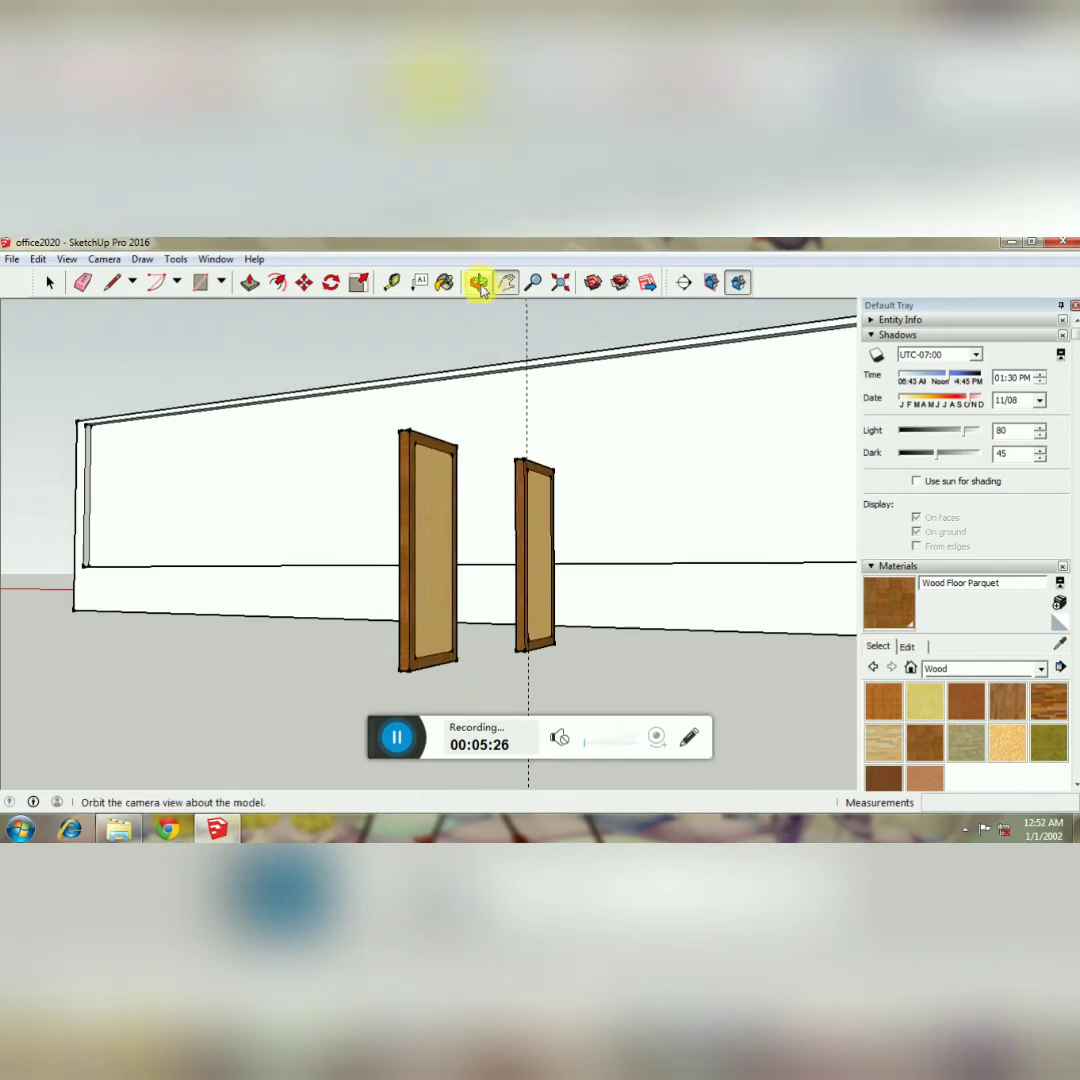
pyautogui.click(480, 282)
pyautogui.moveTo(420, 420)
pyautogui.mouseDown()
pyautogui.moveTo(354, 523)
pyautogui.moveTo(224, 554)
pyautogui.moveTo(186, 581)
pyautogui.mouseUp()
pyautogui.press('b')
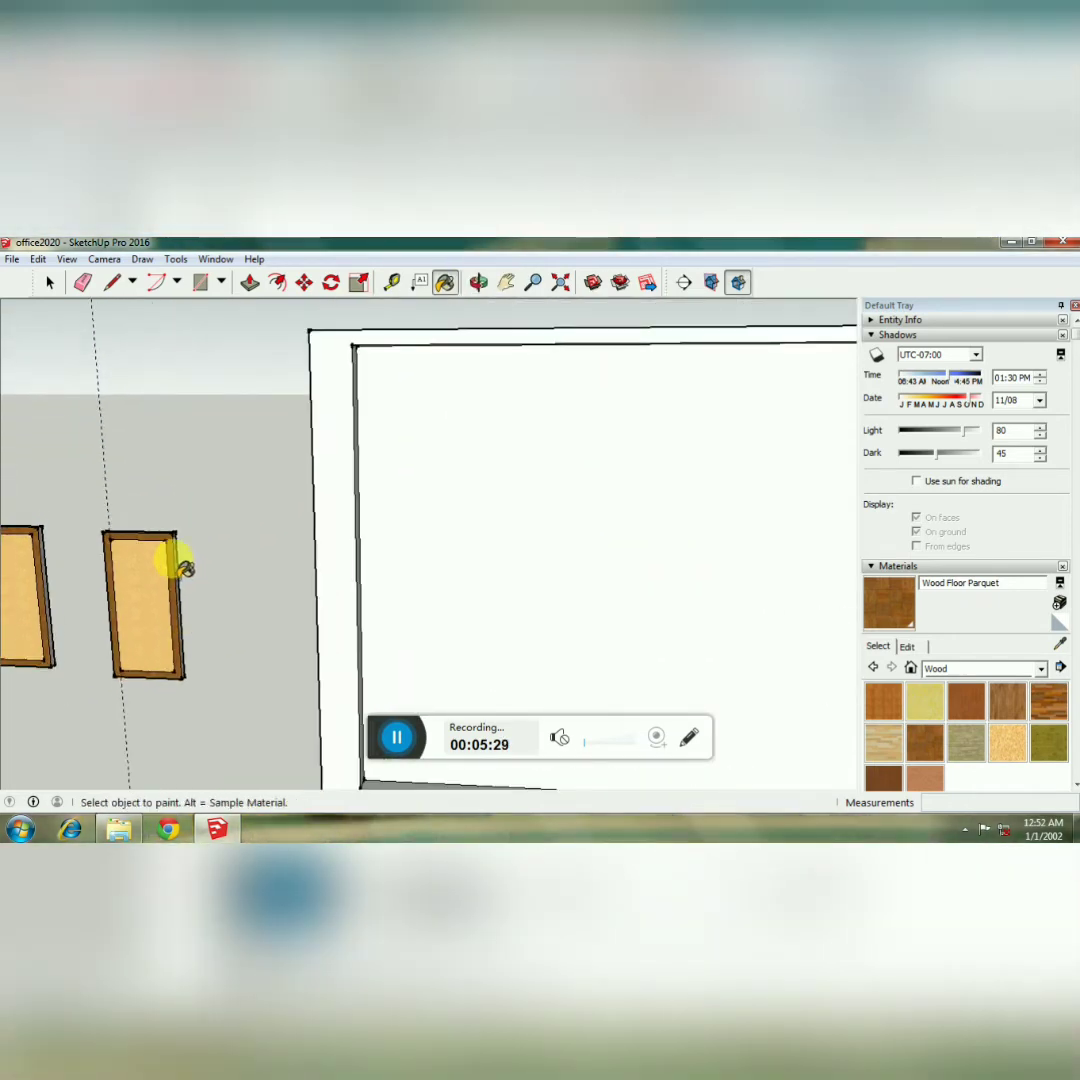
pyautogui.click(478, 282)
pyautogui.moveTo(260, 533); pyautogui.dragTo(598, 354)
pyautogui.press('h')
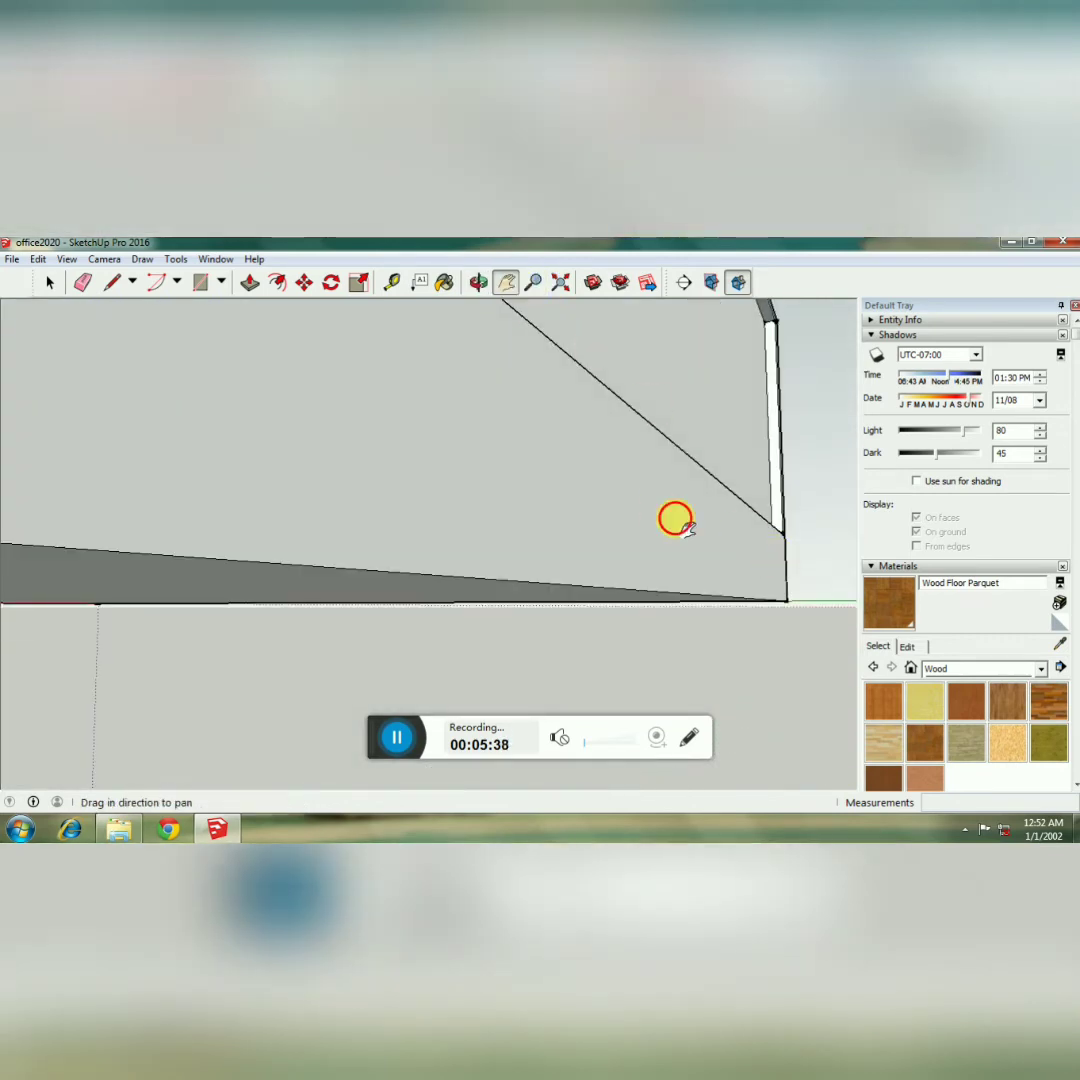
pyautogui.moveTo(675, 519); pyautogui.dragTo(250, 566)
pyautogui.moveTo(718, 562); pyautogui.dragTo(483, 581)
pyautogui.press('b')
pyautogui.click(603, 570)
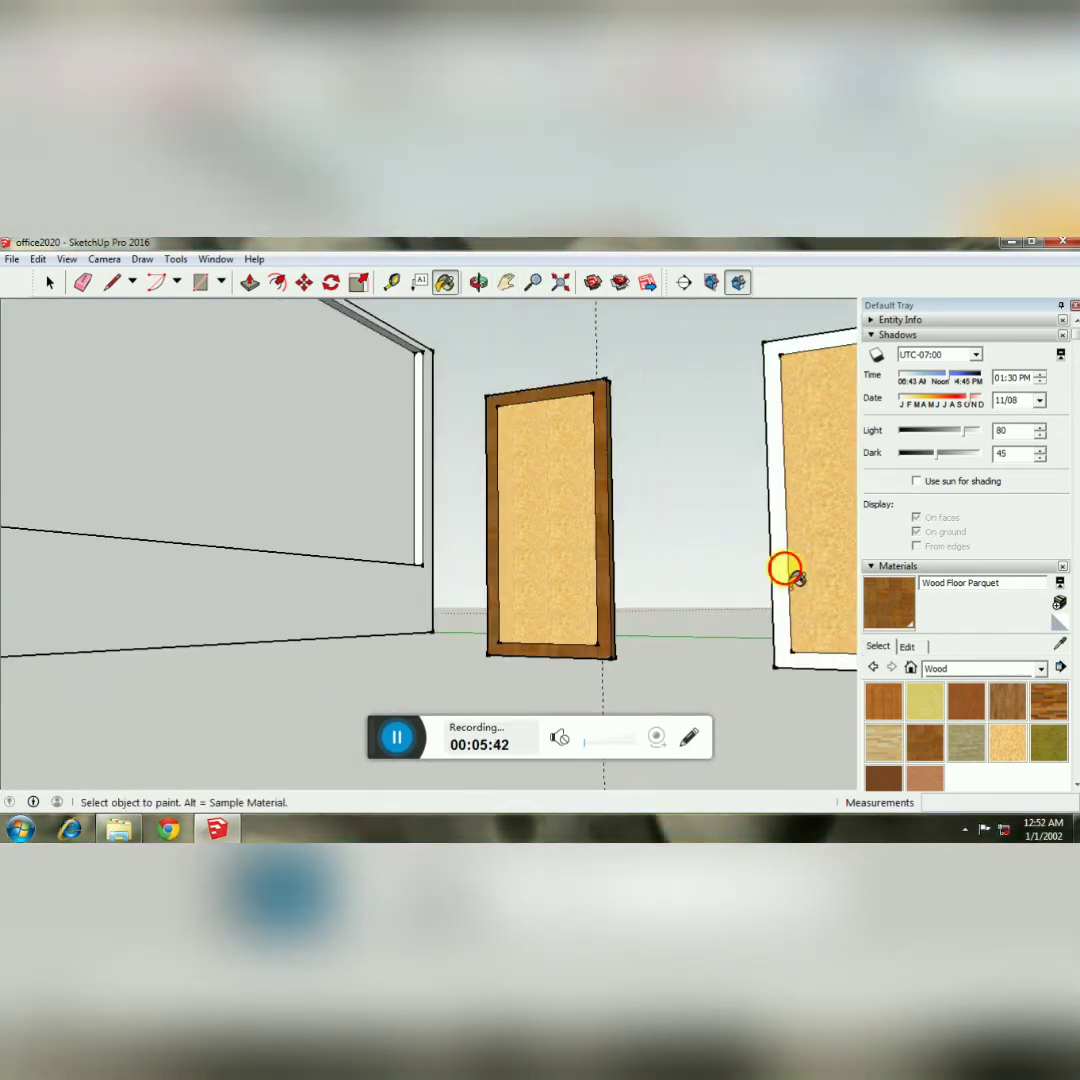
# Erase the last vertical guide running through the panel nearest the wall.
pyautogui.click(506, 282)
pyautogui.moveTo(570, 450); pyautogui.dragTo(420, 455)
pyautogui.click(477, 282)
pyautogui.moveTo(590, 560); pyautogui.dragTo(720, 580)
pyautogui.click(82, 282)
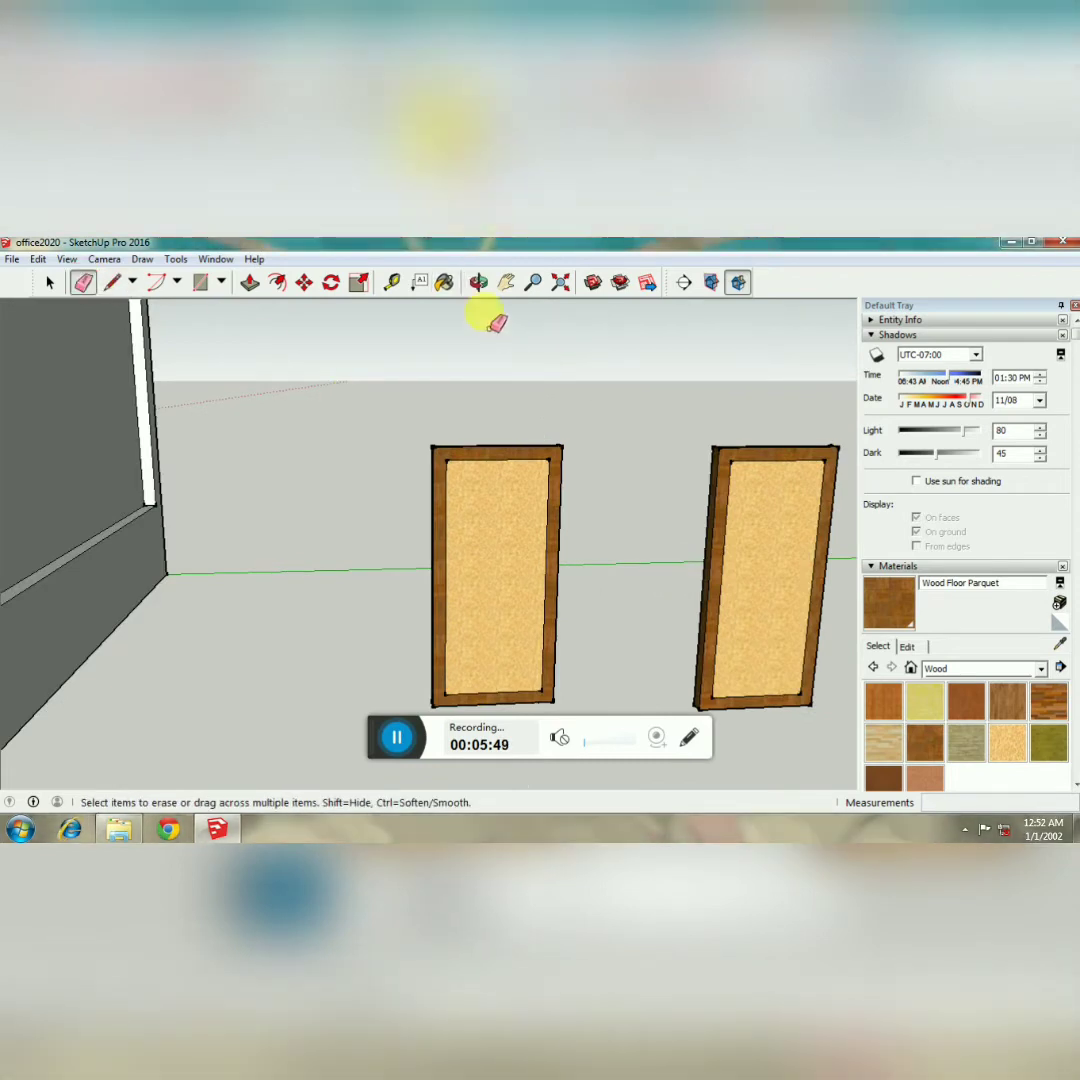
# Draw a small upright 200 by 20 mm rectangle between the wall and the nearest door panel.
pyautogui.press('r')
pyautogui.click(352, 600)
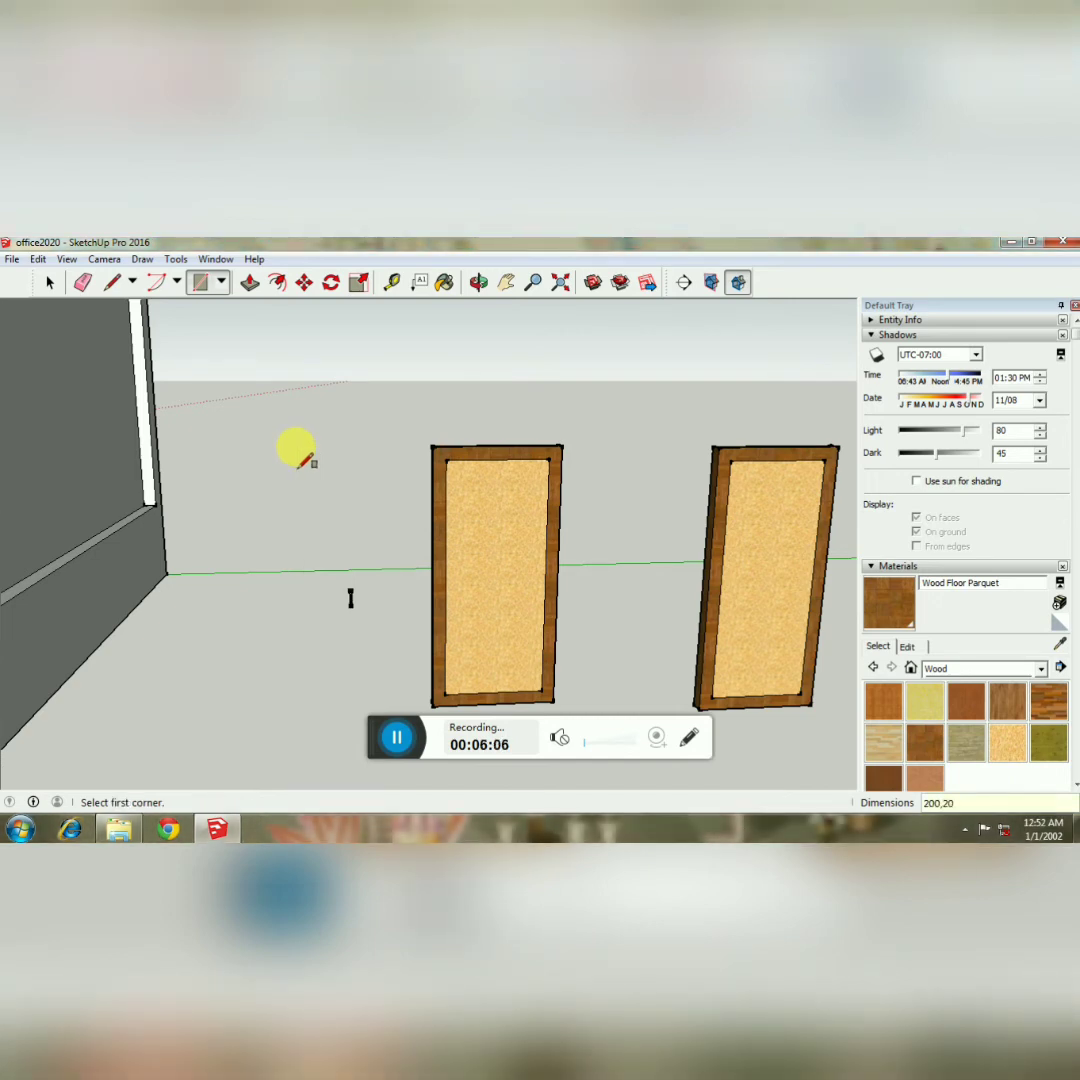
pyautogui.click(506, 282)
pyautogui.moveTo(555, 524)
pyautogui.mouseDown()
pyautogui.moveTo(566, 410)
pyautogui.moveTo(573, 437)
pyautogui.moveTo(556, 295)
pyautogui.moveTo(567, 500)
pyautogui.mouseUp()
pyautogui.click(526, 279)
pyautogui.press('Escape')
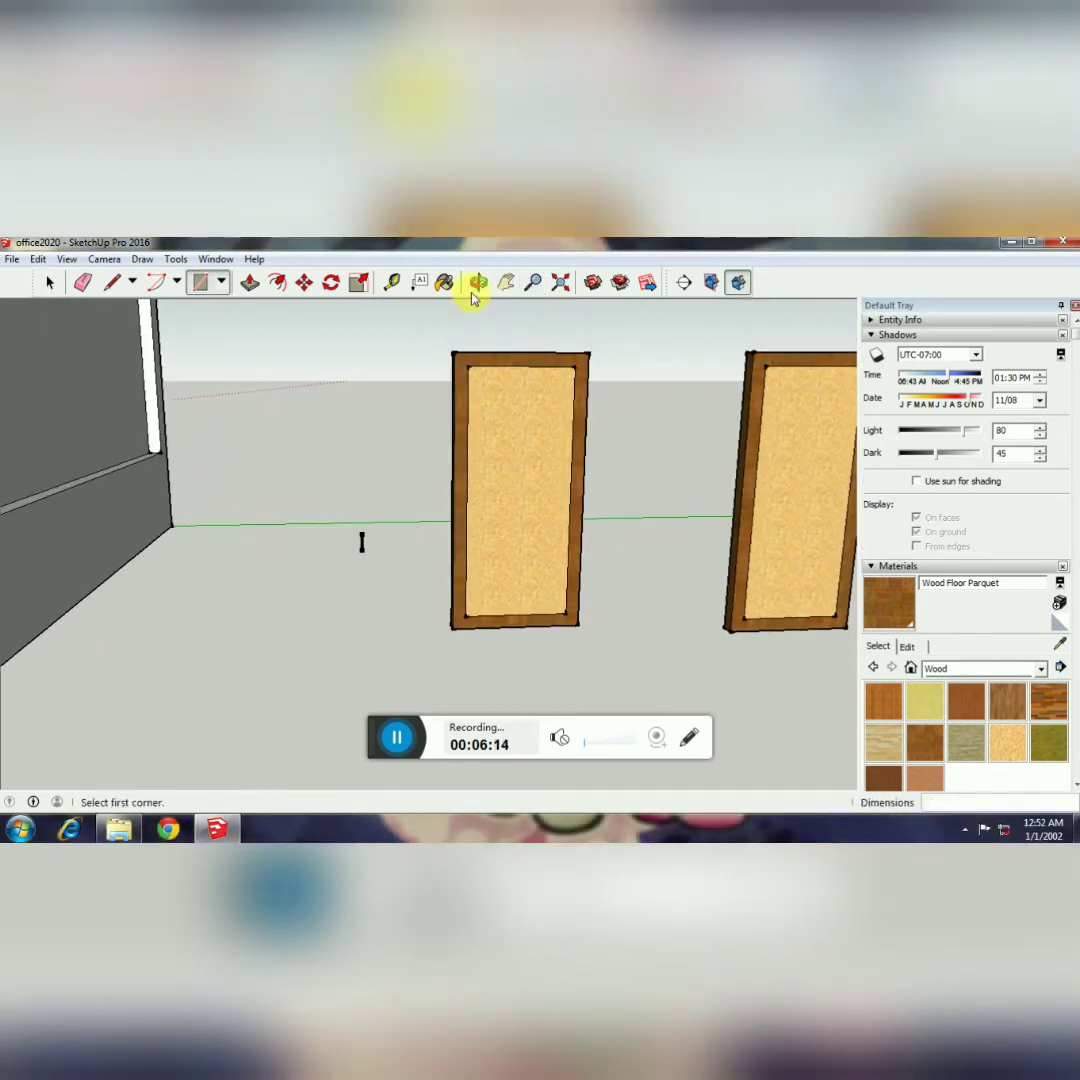
# Push the inner OSB rectangles of both door panels inward by 50 mm.
pyautogui.click(250, 284)
pyautogui.click(513, 475)
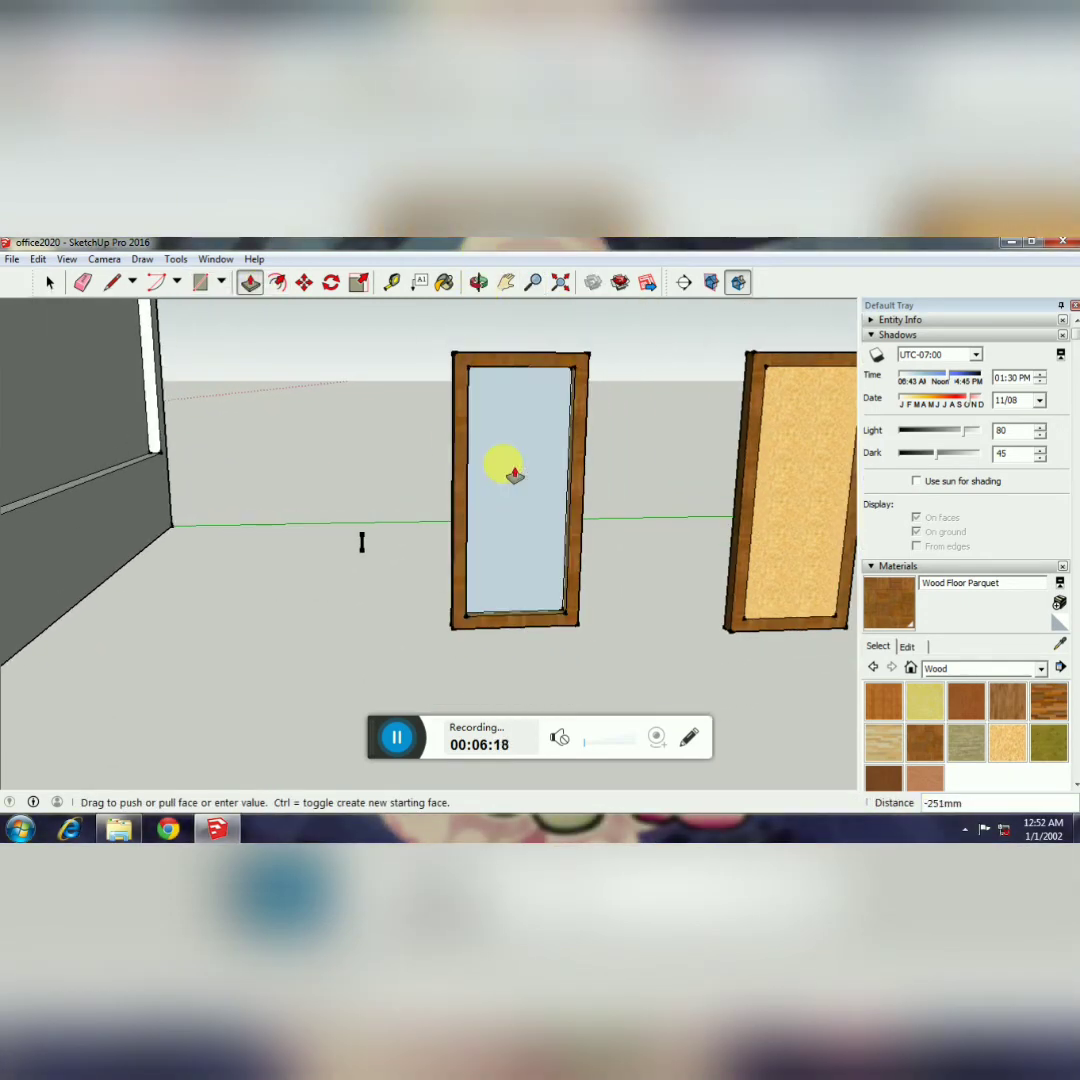
pyautogui.write('50')
pyautogui.press('Return')
pyautogui.click(800, 550)
pyautogui.write('5')
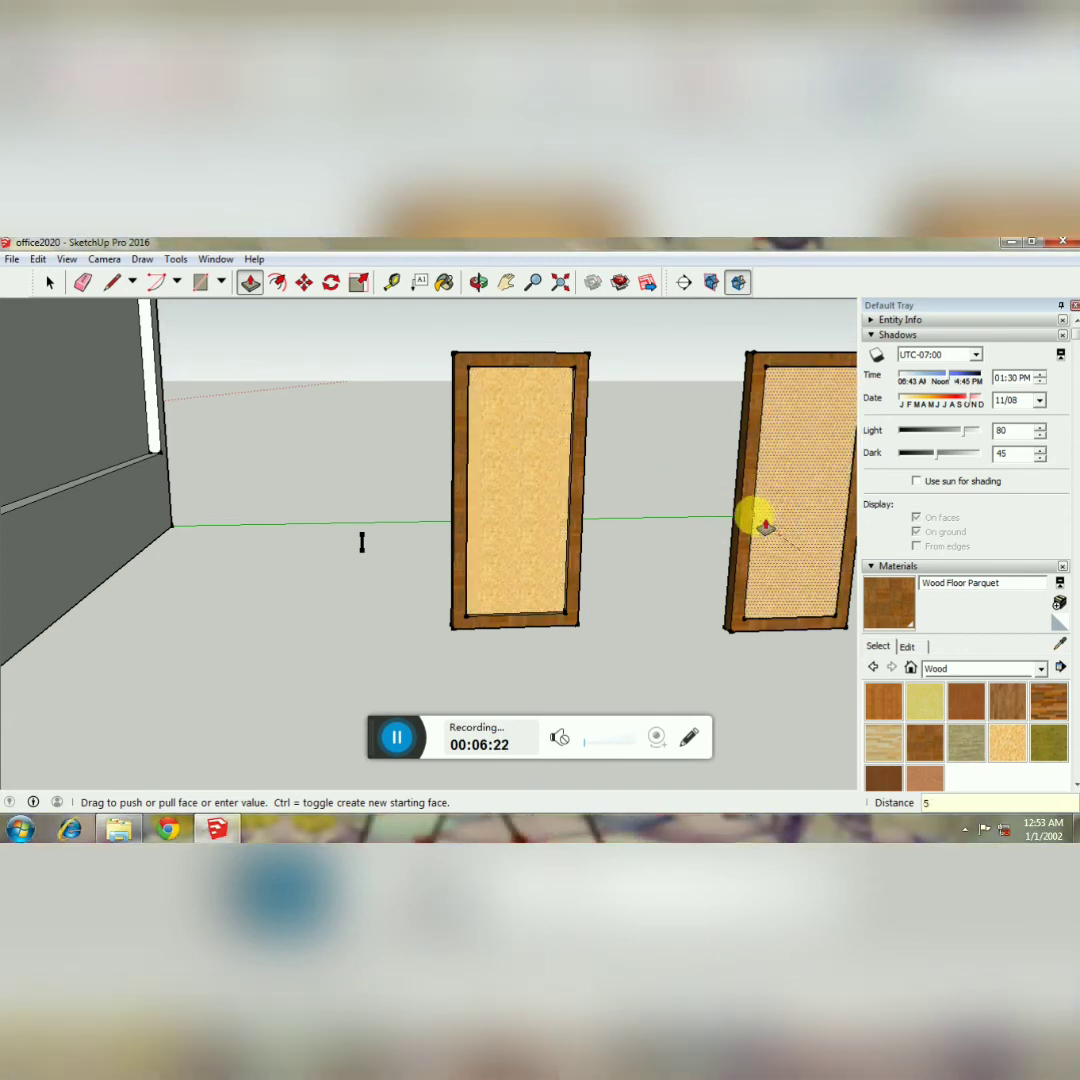
pyautogui.write('0')
pyautogui.press('Return')
pyautogui.click(788, 501)
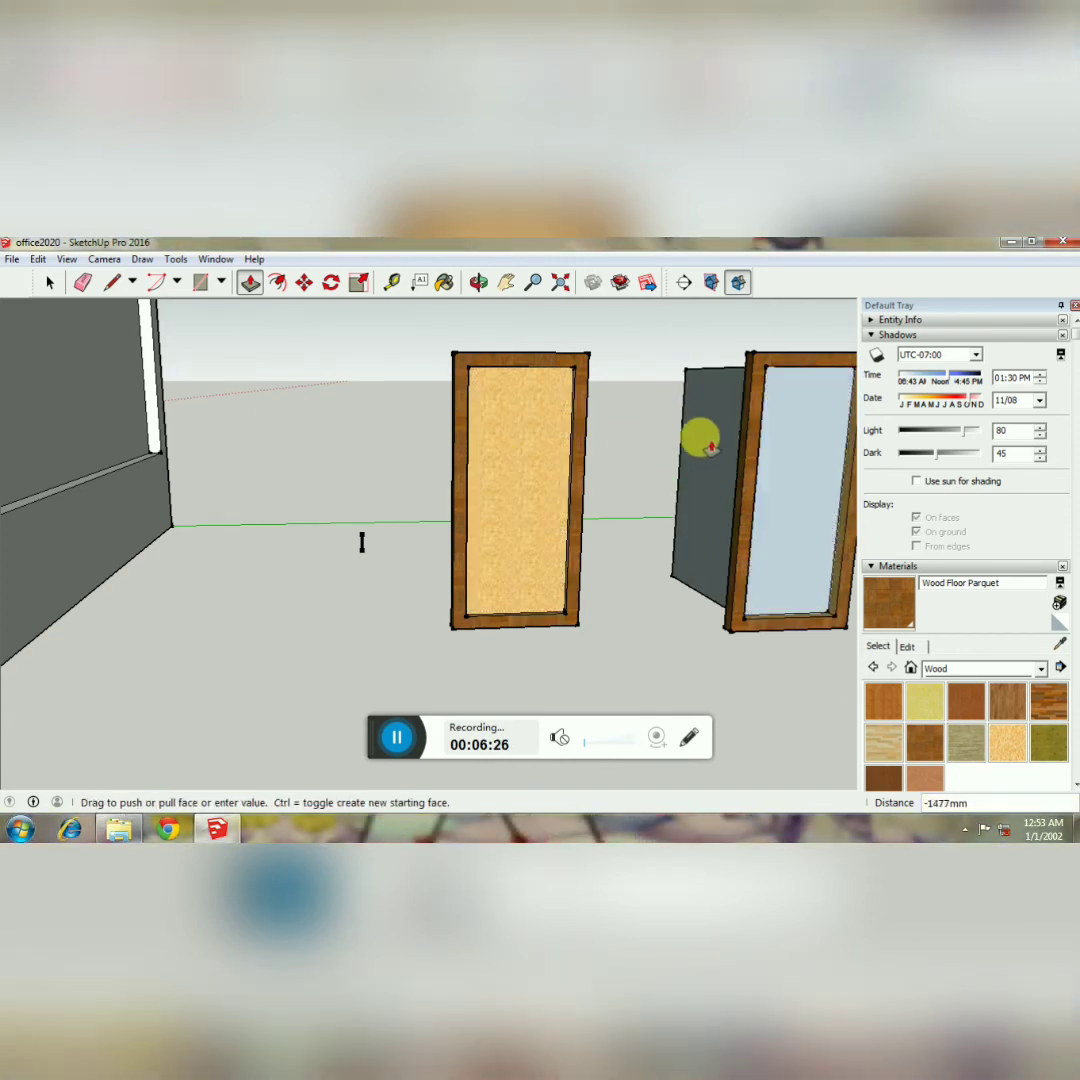
pyautogui.write('50')
pyautogui.press('Return')
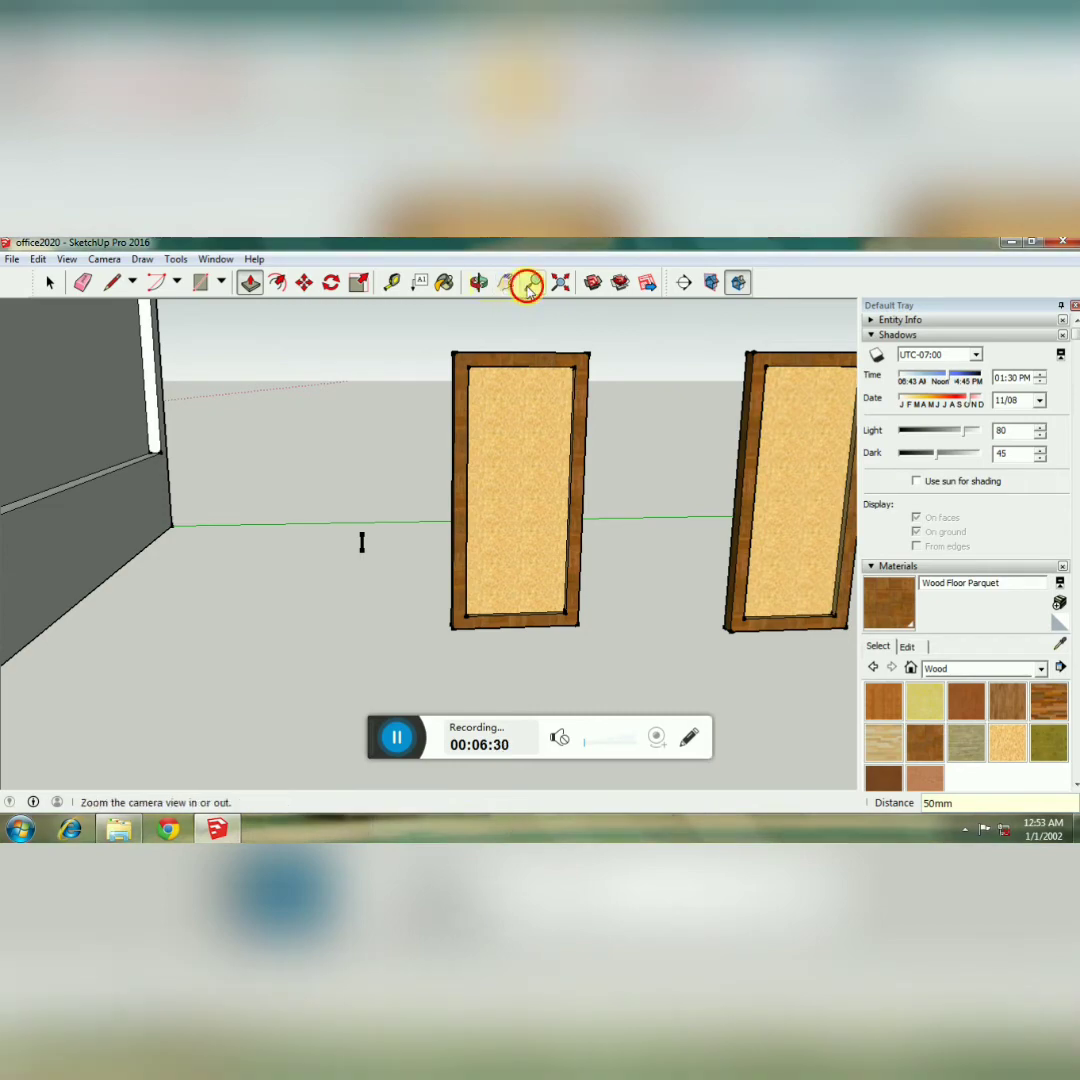
# Try to extrude the small 200 by 20 mm rectangle beside the panel nearest the wall.
pyautogui.click(532, 283)
pyautogui.moveTo(462, 420); pyautogui.dragTo(465, 355)
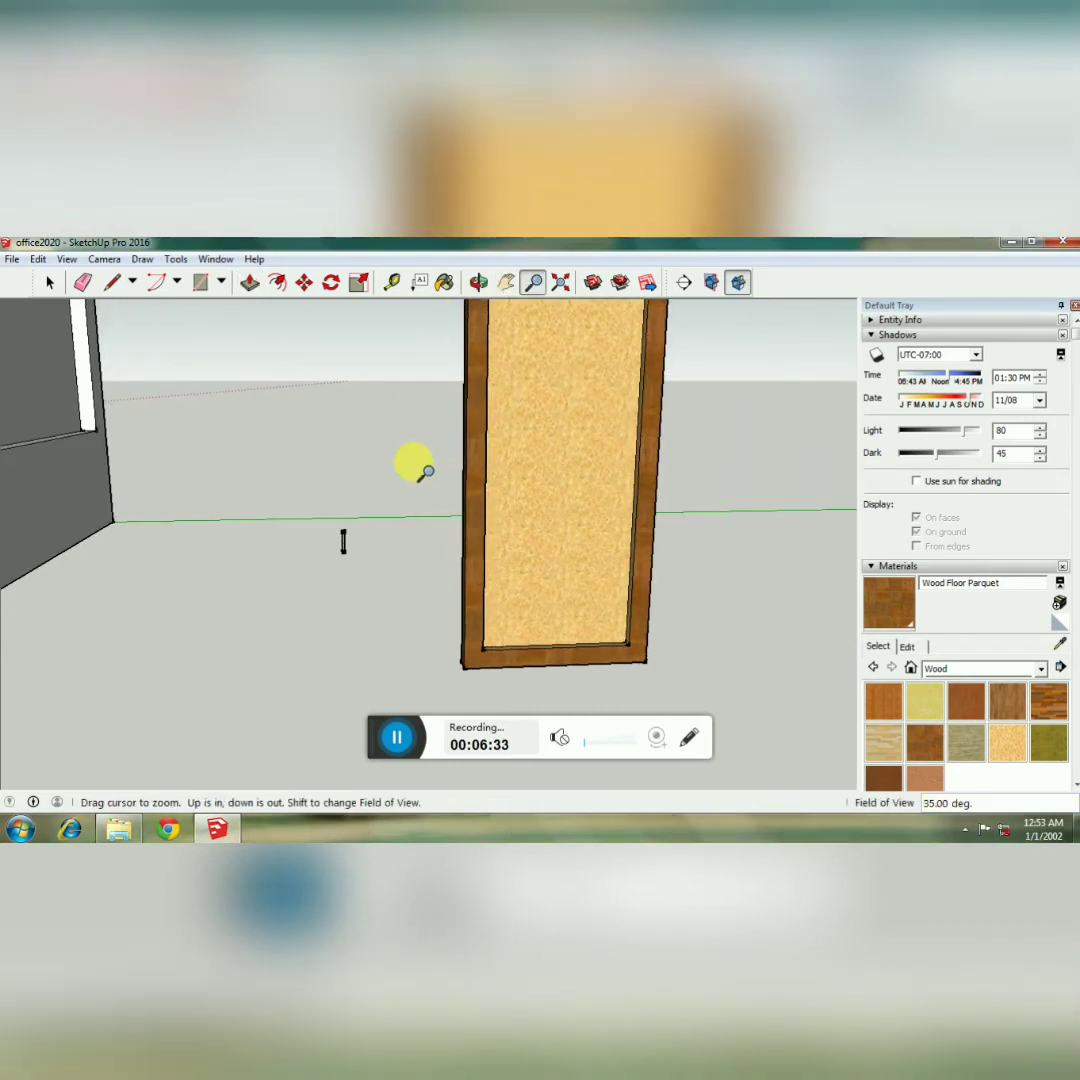
pyautogui.moveTo(448, 438); pyautogui.dragTo(458, 480)
pyautogui.scroll(2, 439, 564)
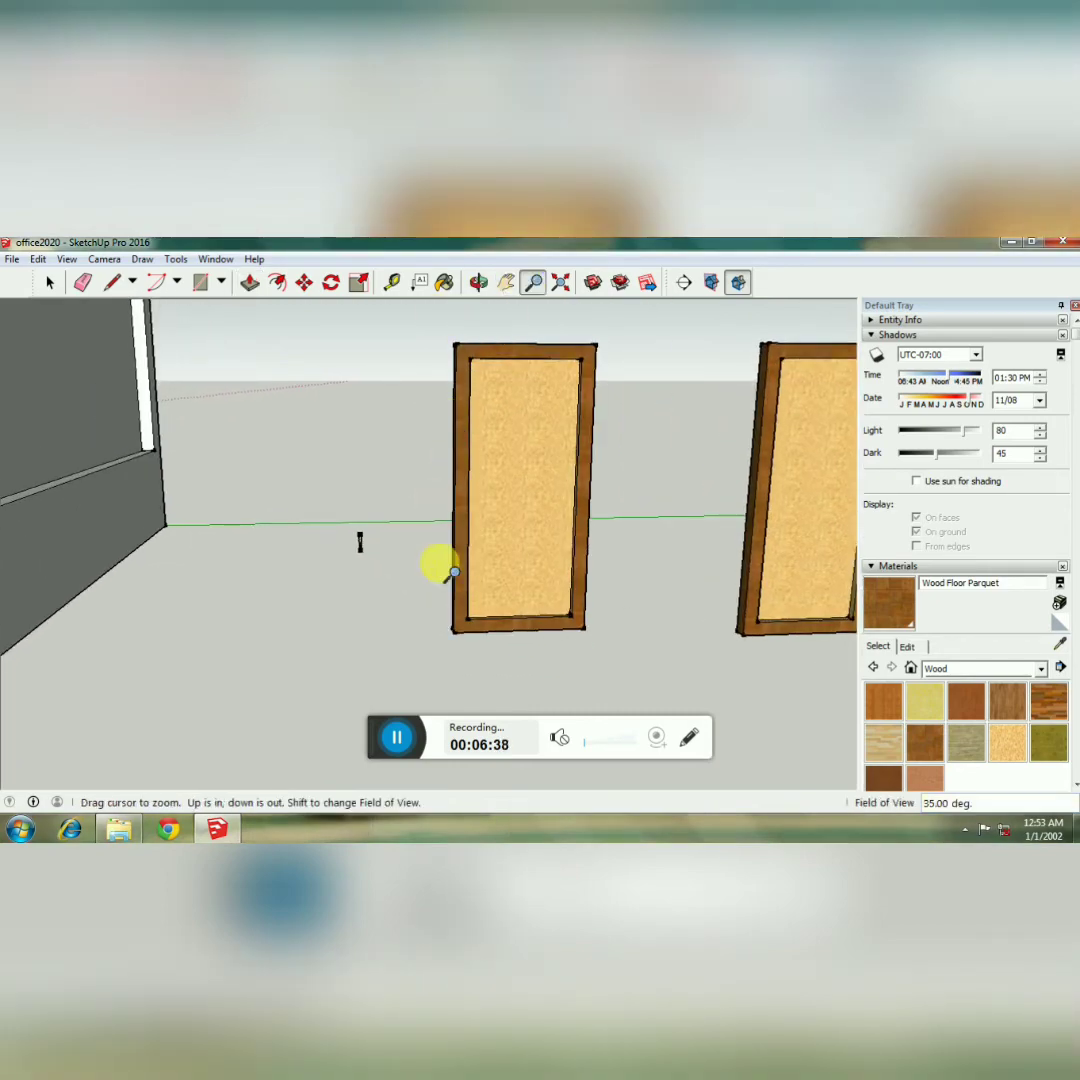
pyautogui.press('p')
pyautogui.click(83, 283)
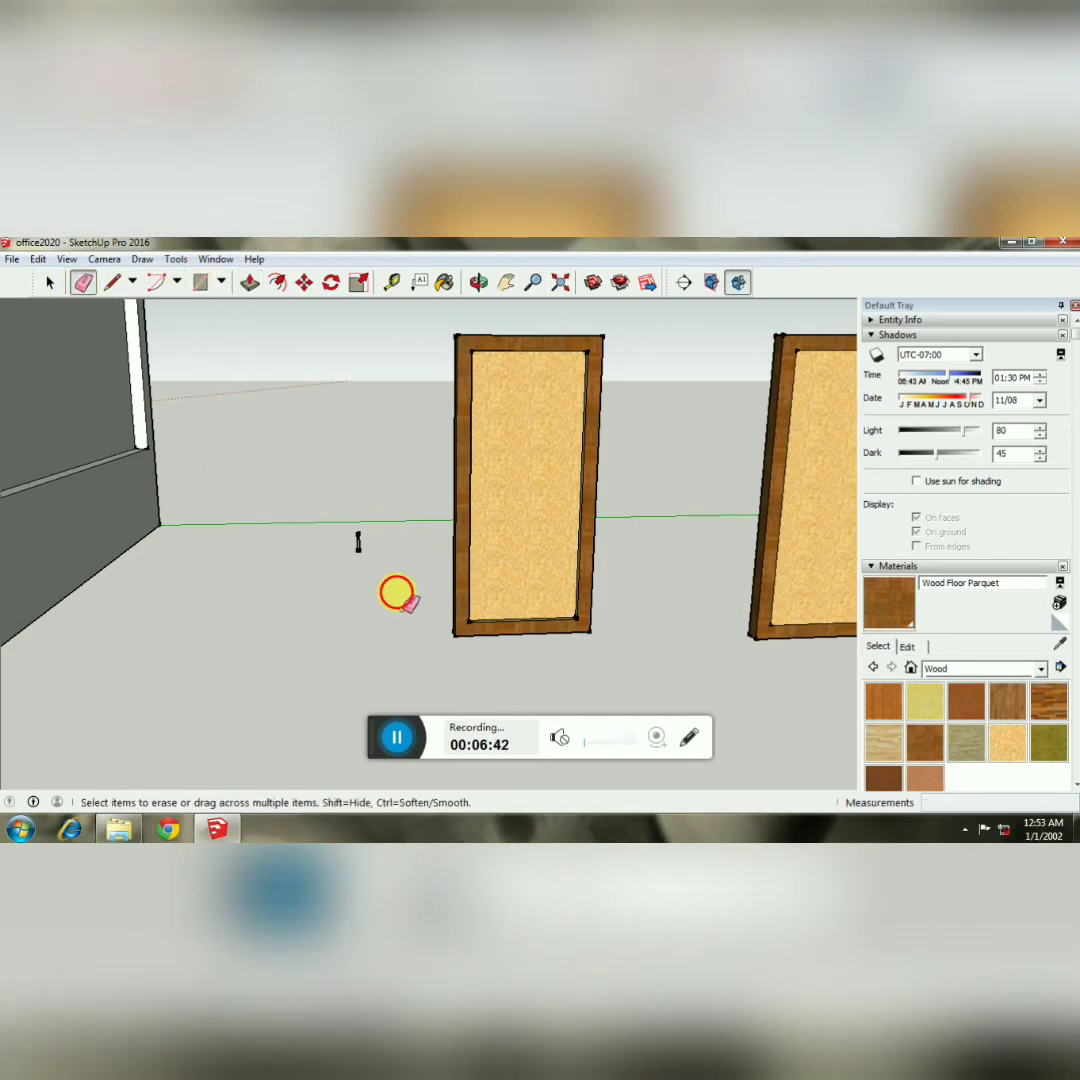
# Apply another 50 mm Push/Pull to the inner rectangle of the panel farther from the wall.
pyautogui.click(479, 283)
pyautogui.moveTo(628, 520); pyautogui.dragTo(589, 507)
pyautogui.moveTo(590, 507); pyautogui.dragTo(606, 505, button='middle')
pyautogui.click(250, 282)
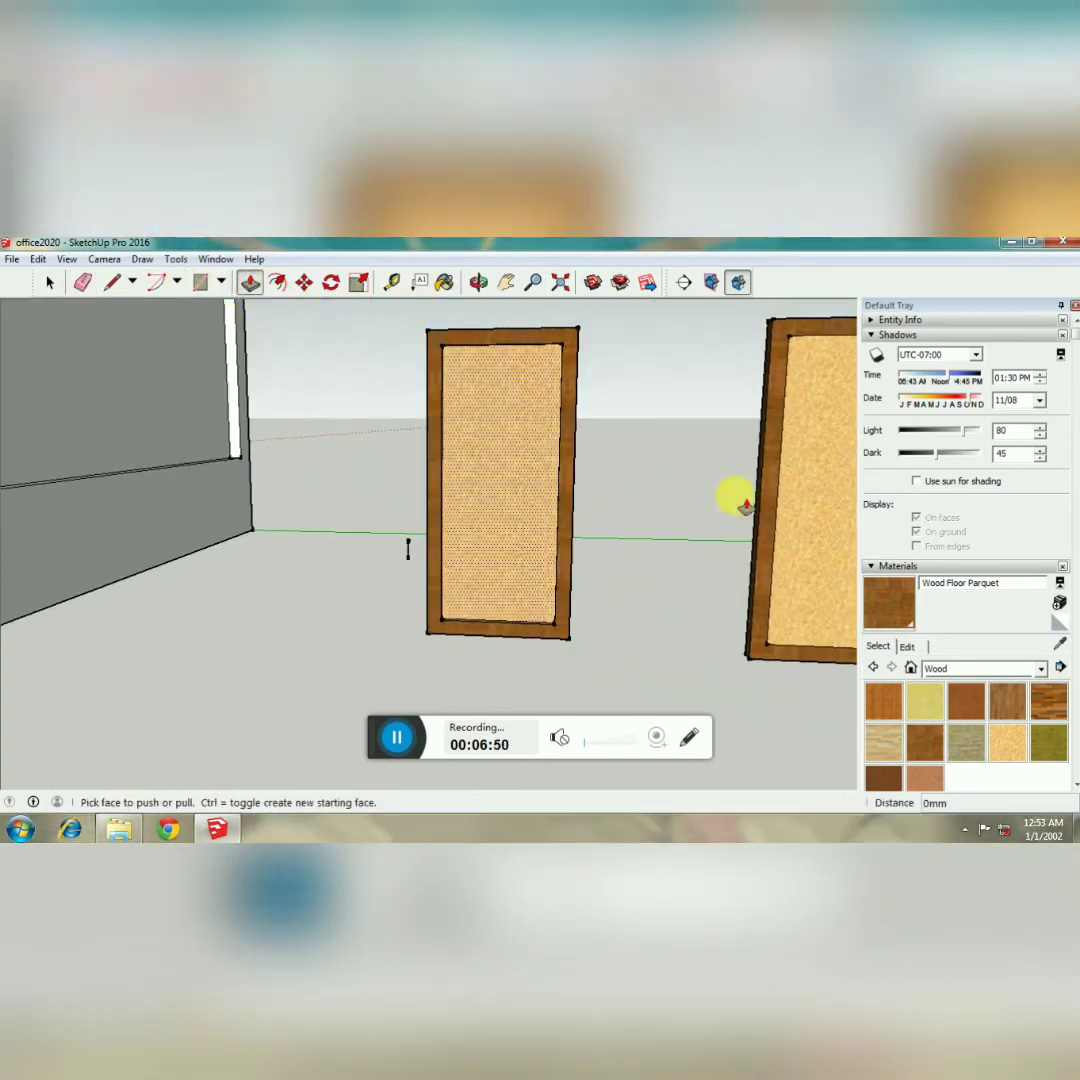
pyautogui.click(786, 518)
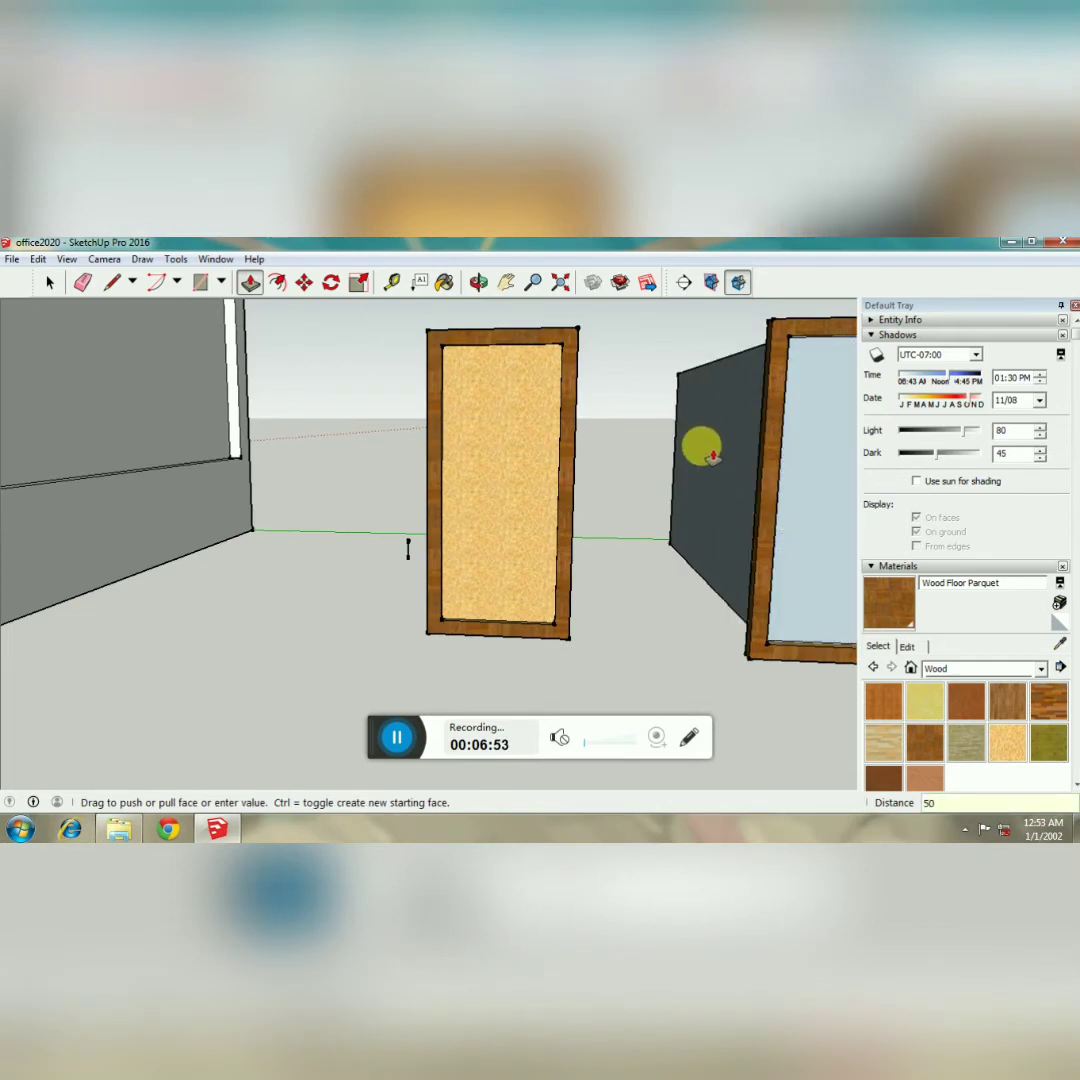
pyautogui.click(708, 452)
# Erase the small 200 by 20 mm rectangle standing beside the panel nearest the wall.
pyautogui.click(81, 282)
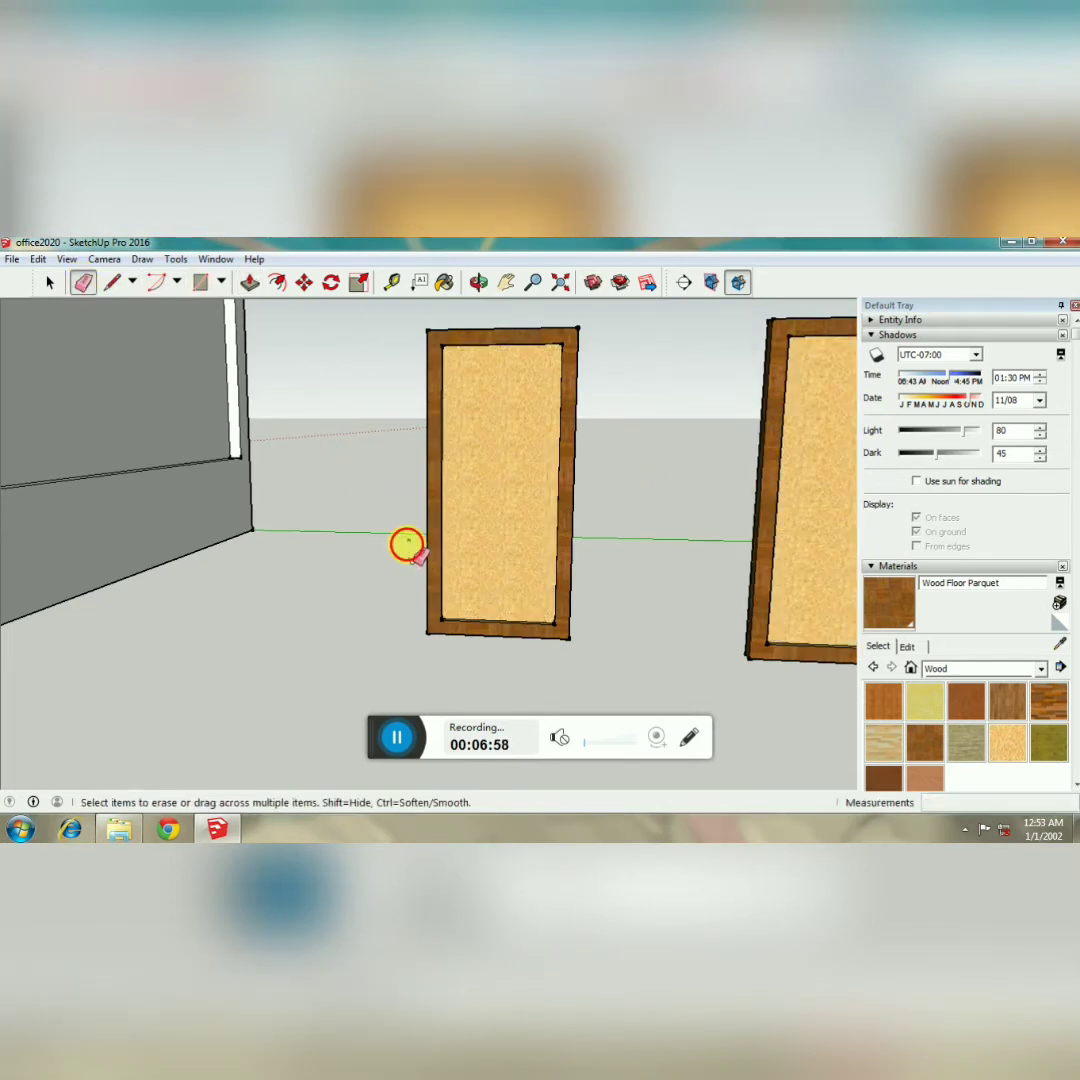
pyautogui.click(479, 283)
pyautogui.moveTo(478, 405)
pyautogui.mouseDown()
pyautogui.moveTo(490, 410)
pyautogui.moveTo(470, 405)
pyautogui.mouseUp()
pyautogui.press('e')
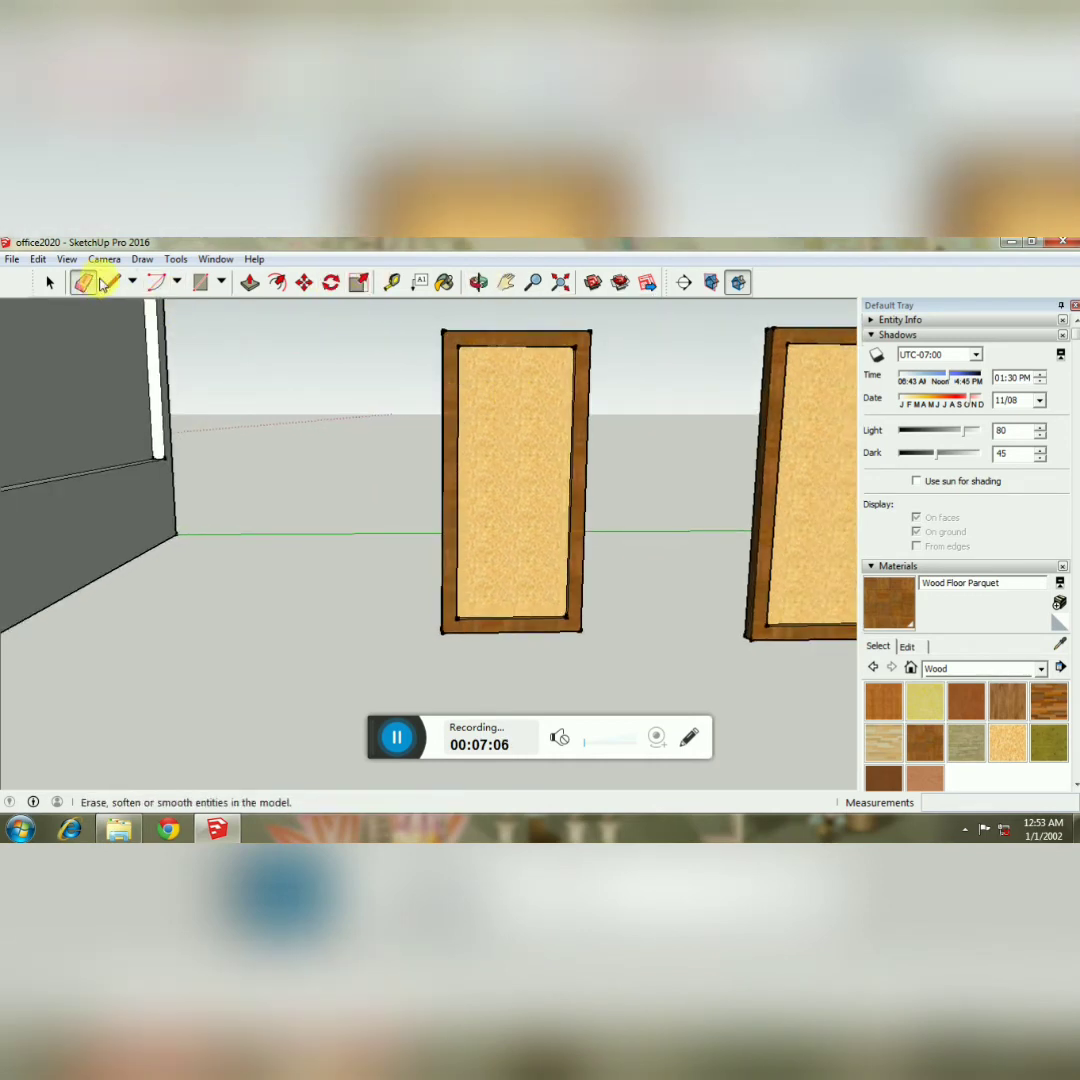
# Draw a 200 by 40 mm rectangle on the open side of the panel nearest the wall and extrude it 30 mm.
pyautogui.click(203, 283)
pyautogui.click(342, 618)
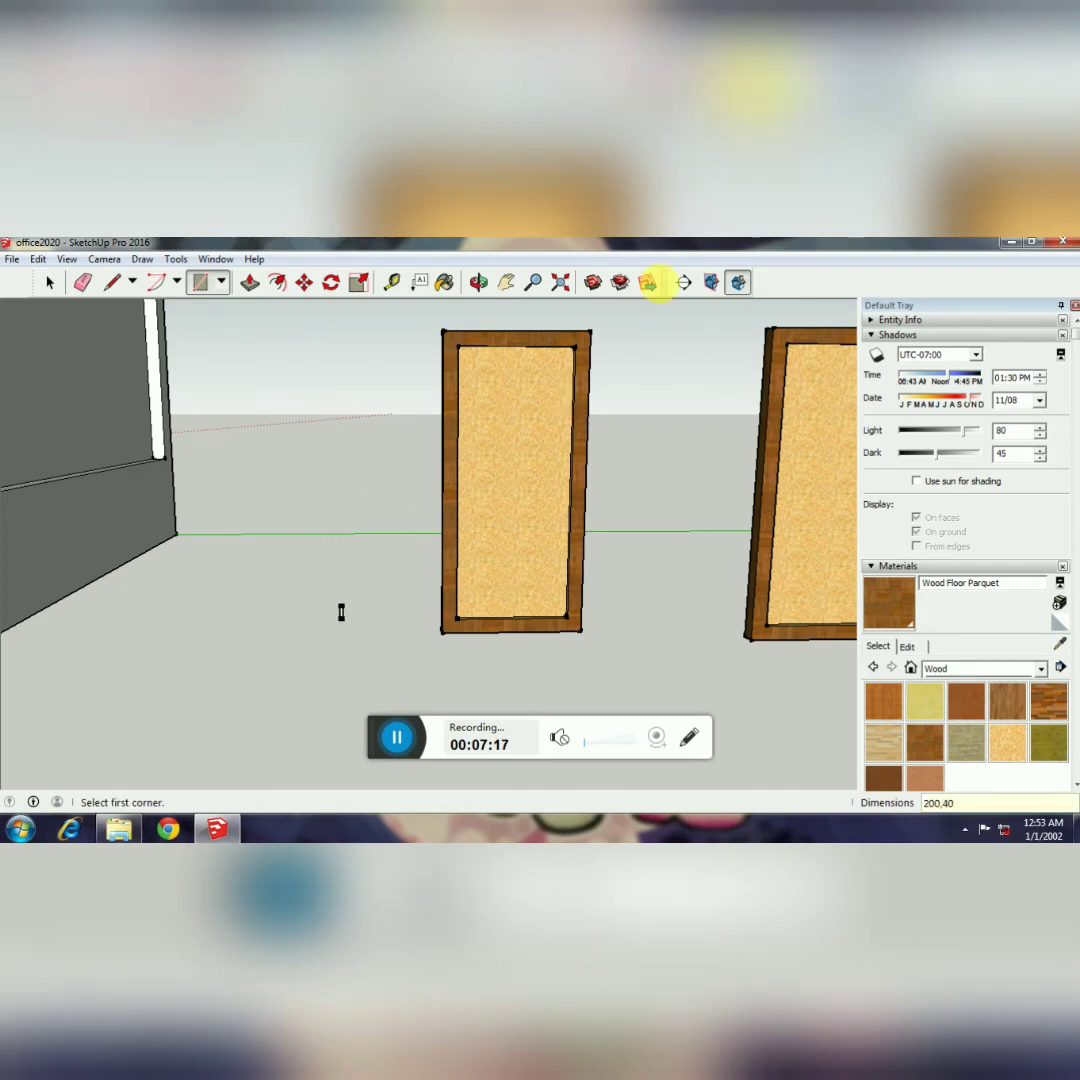
pyautogui.click(533, 283)
pyautogui.moveTo(537, 568); pyautogui.dragTo(554, 307)
pyautogui.click(506, 283)
pyautogui.moveTo(476, 396); pyautogui.dragTo(538, 378)
pyautogui.click(250, 283)
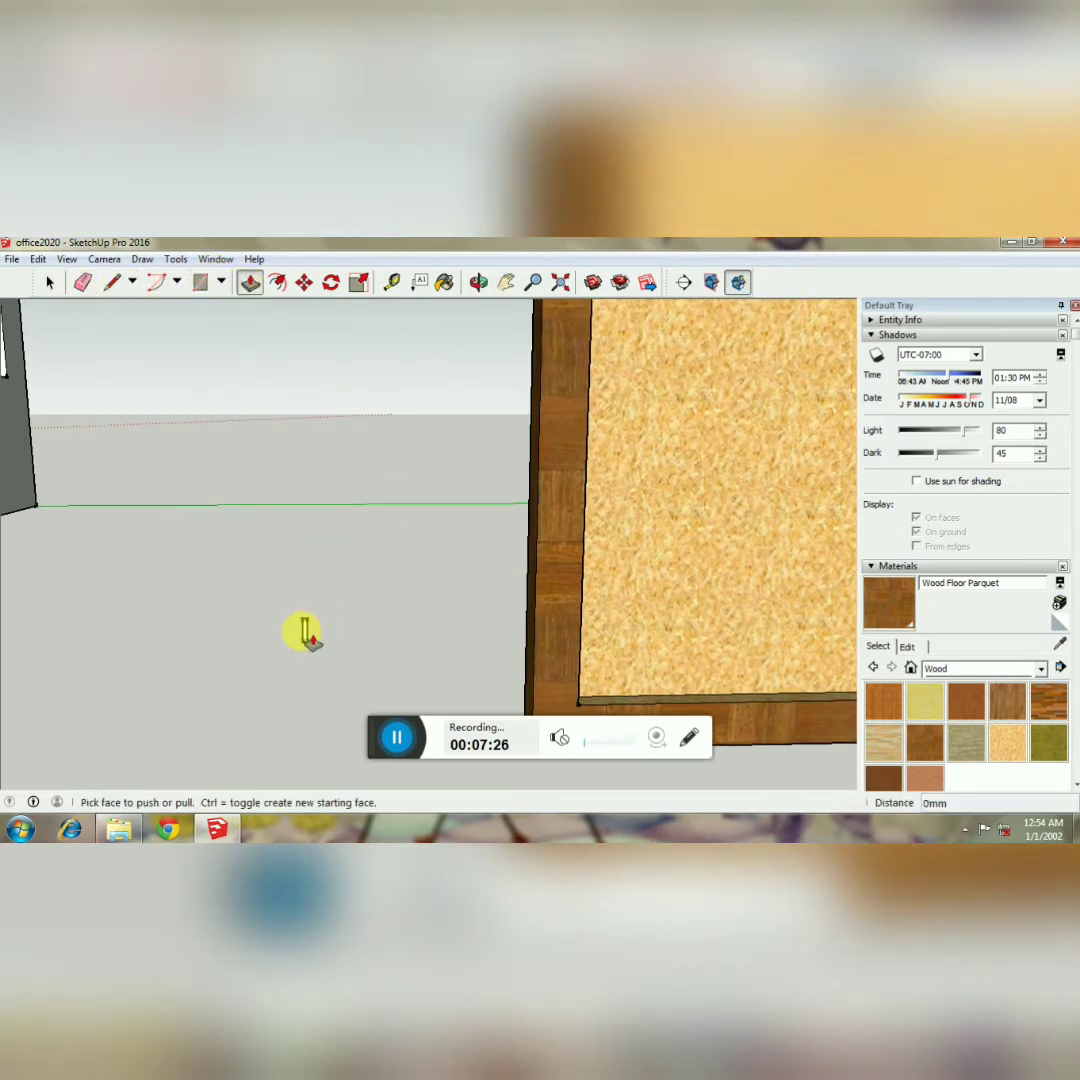
pyautogui.click(306, 633)
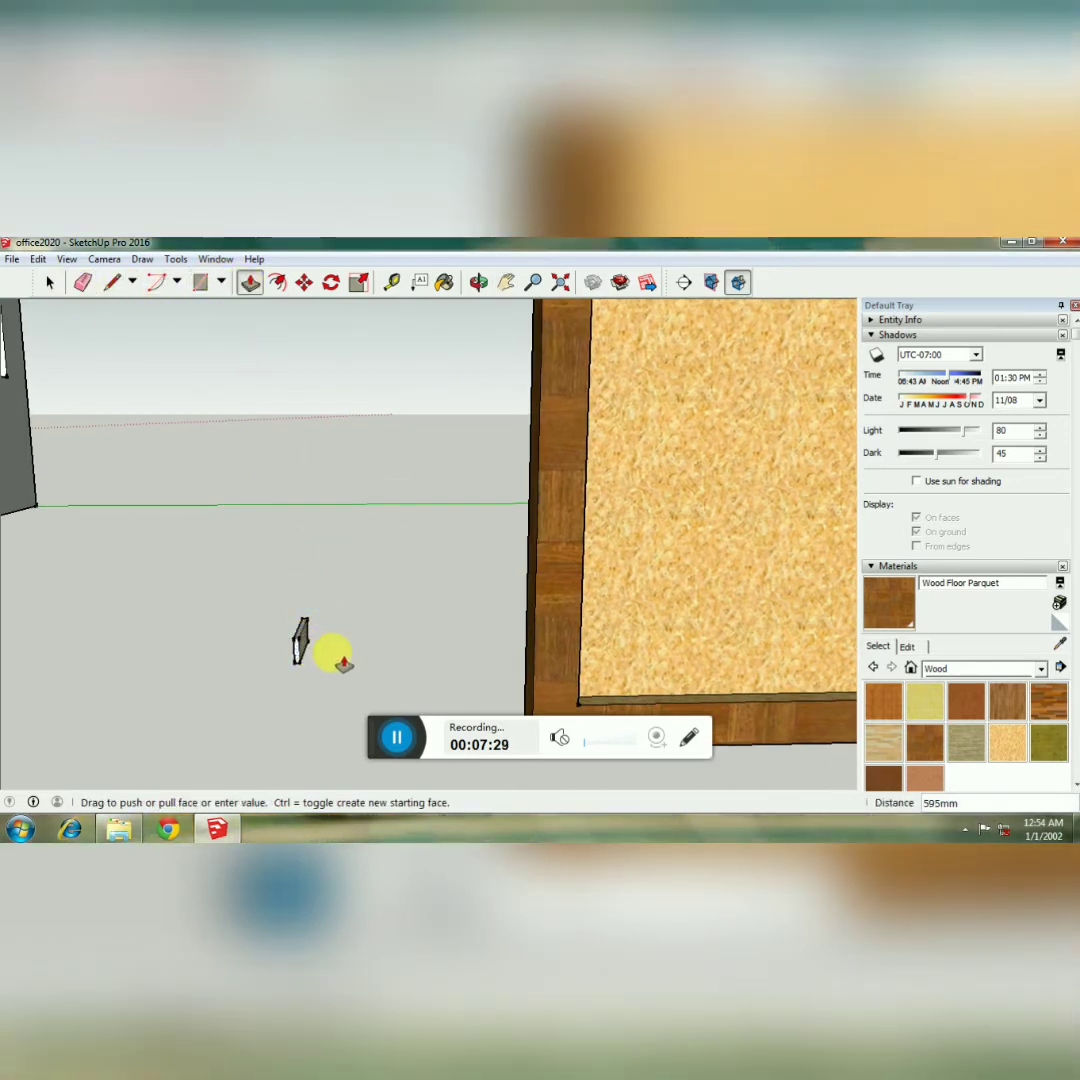
pyautogui.write('30')
pyautogui.press('Return')
pyautogui.click(533, 282)
pyautogui.moveTo(480, 574); pyautogui.dragTo(453, 482)
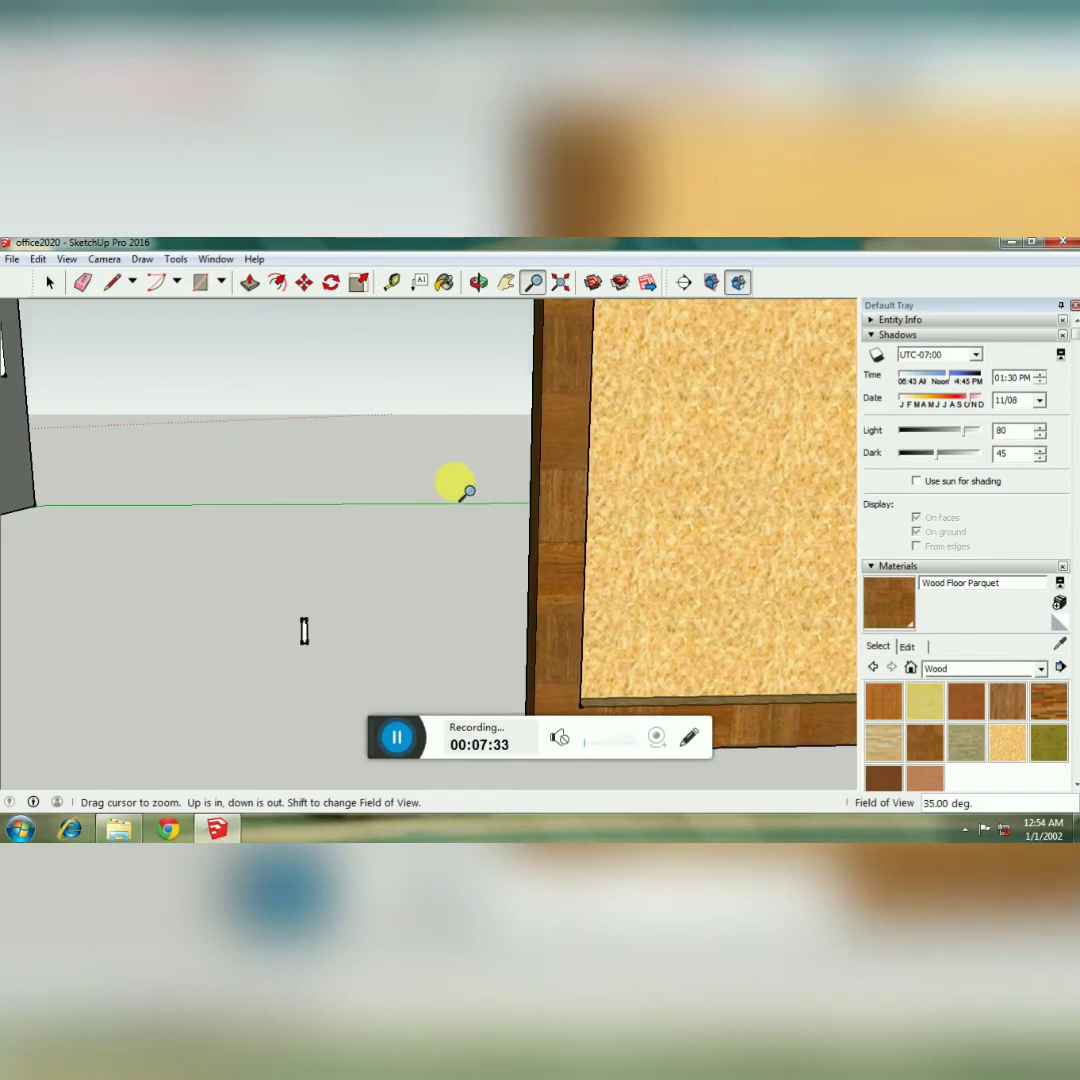
pyautogui.moveTo(405, 557); pyautogui.dragTo(658, 595, button='middle')
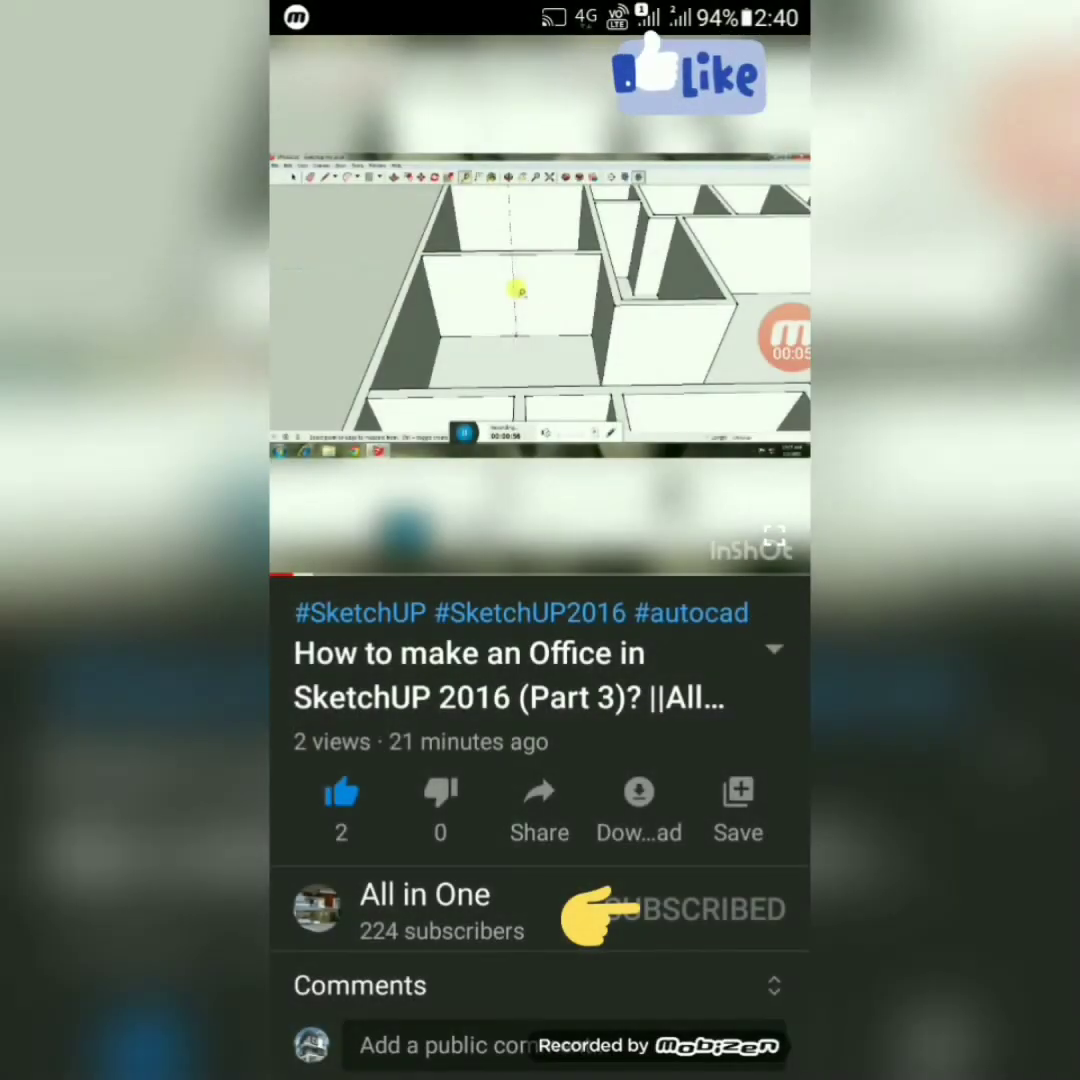
pyautogui.click(775, 908)
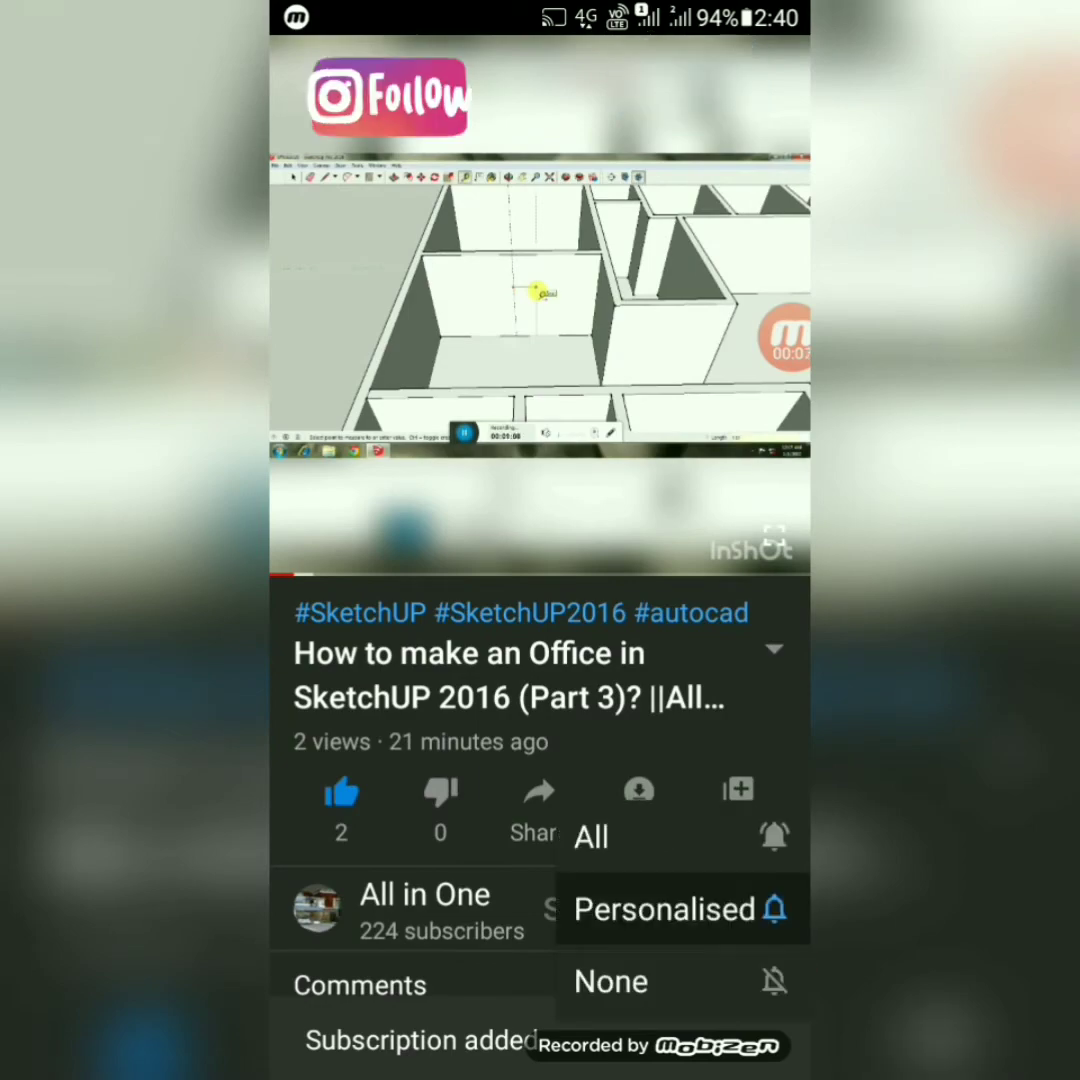
pyautogui.click(591, 837)
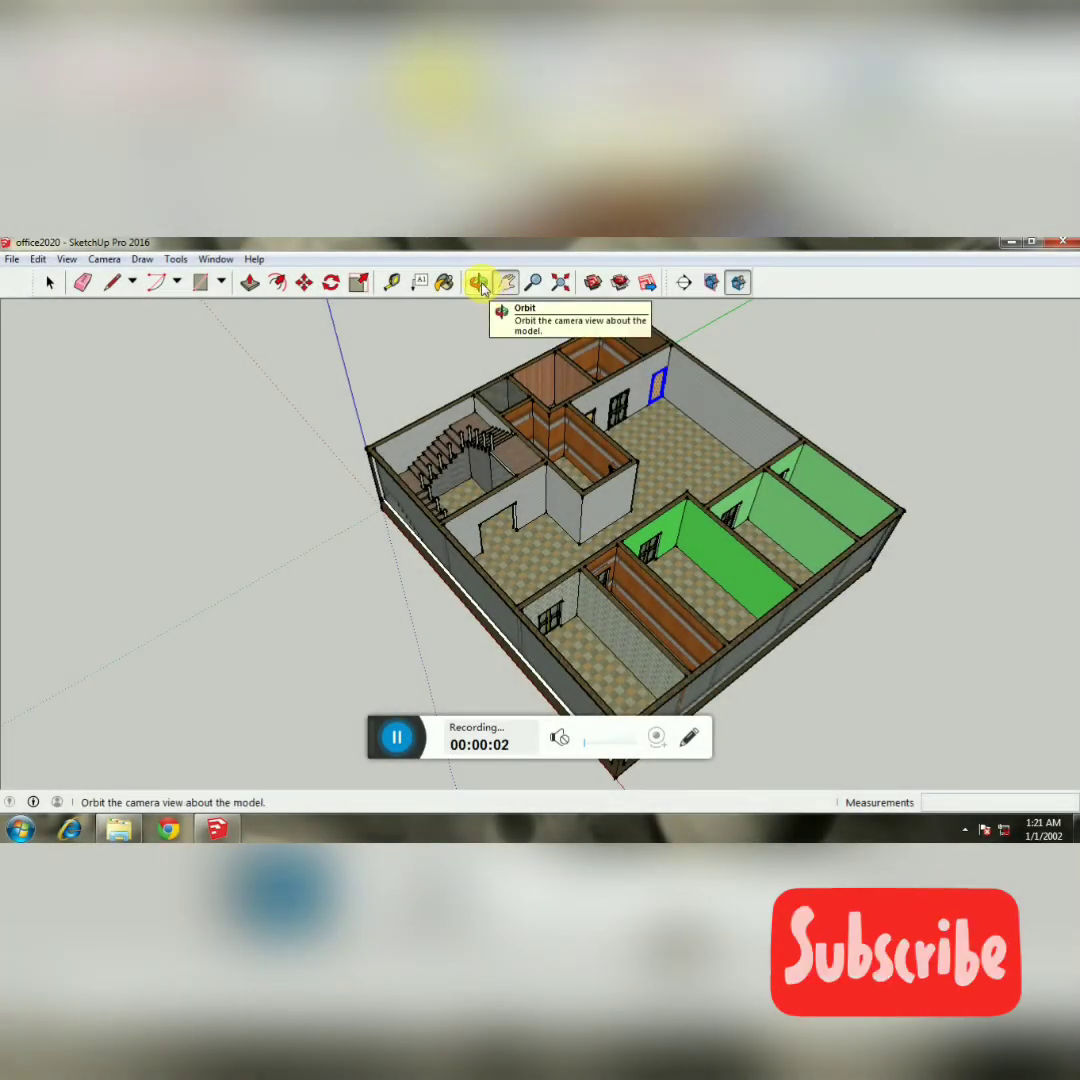
# Examine the office building from several sides and from above, including its staircase area.
pyautogui.click(481, 284)
pyautogui.moveTo(805, 645); pyautogui.dragTo(450, 610)
pyautogui.moveTo(859, 557); pyautogui.dragTo(433, 580)
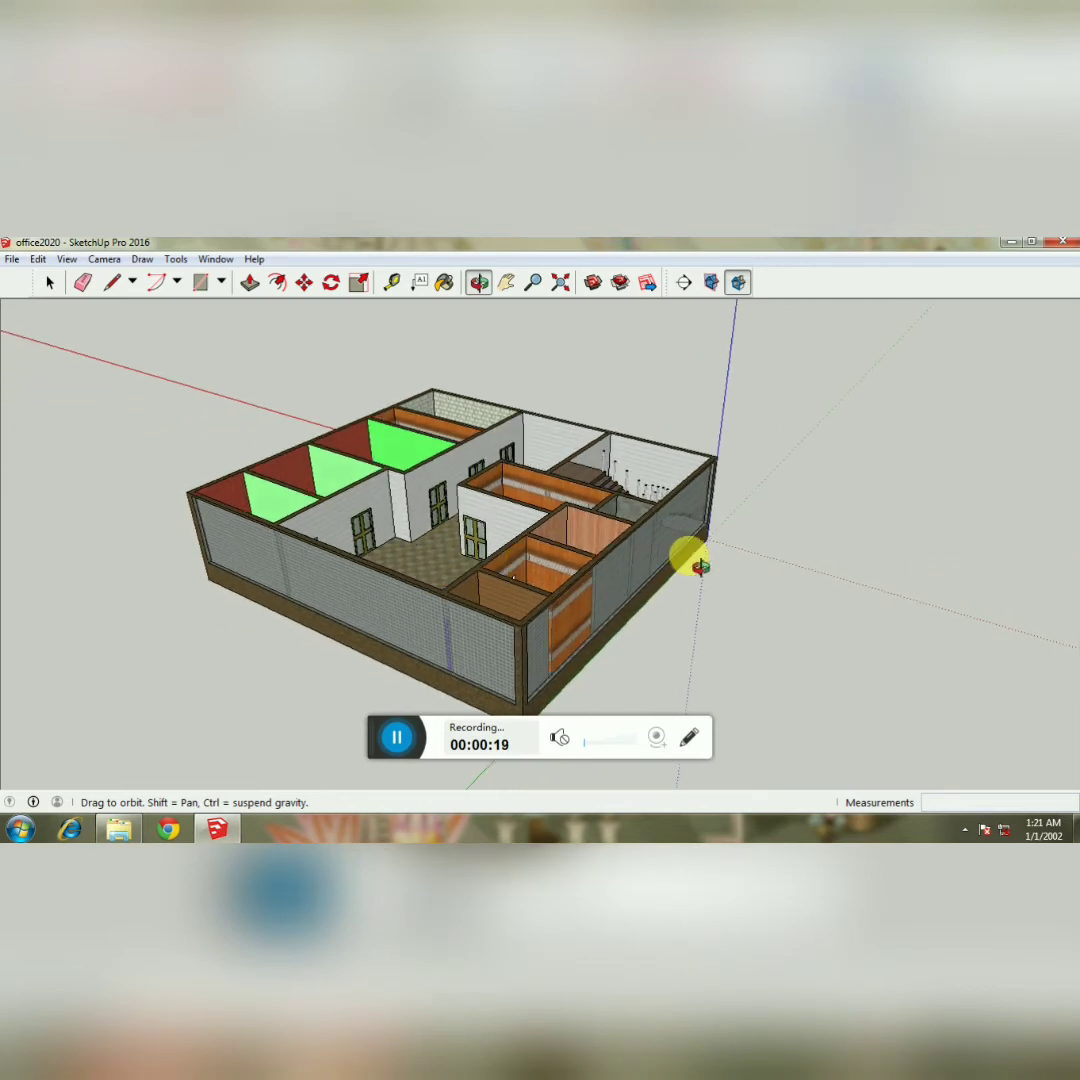
pyautogui.moveTo(797, 558); pyautogui.dragTo(497, 598)
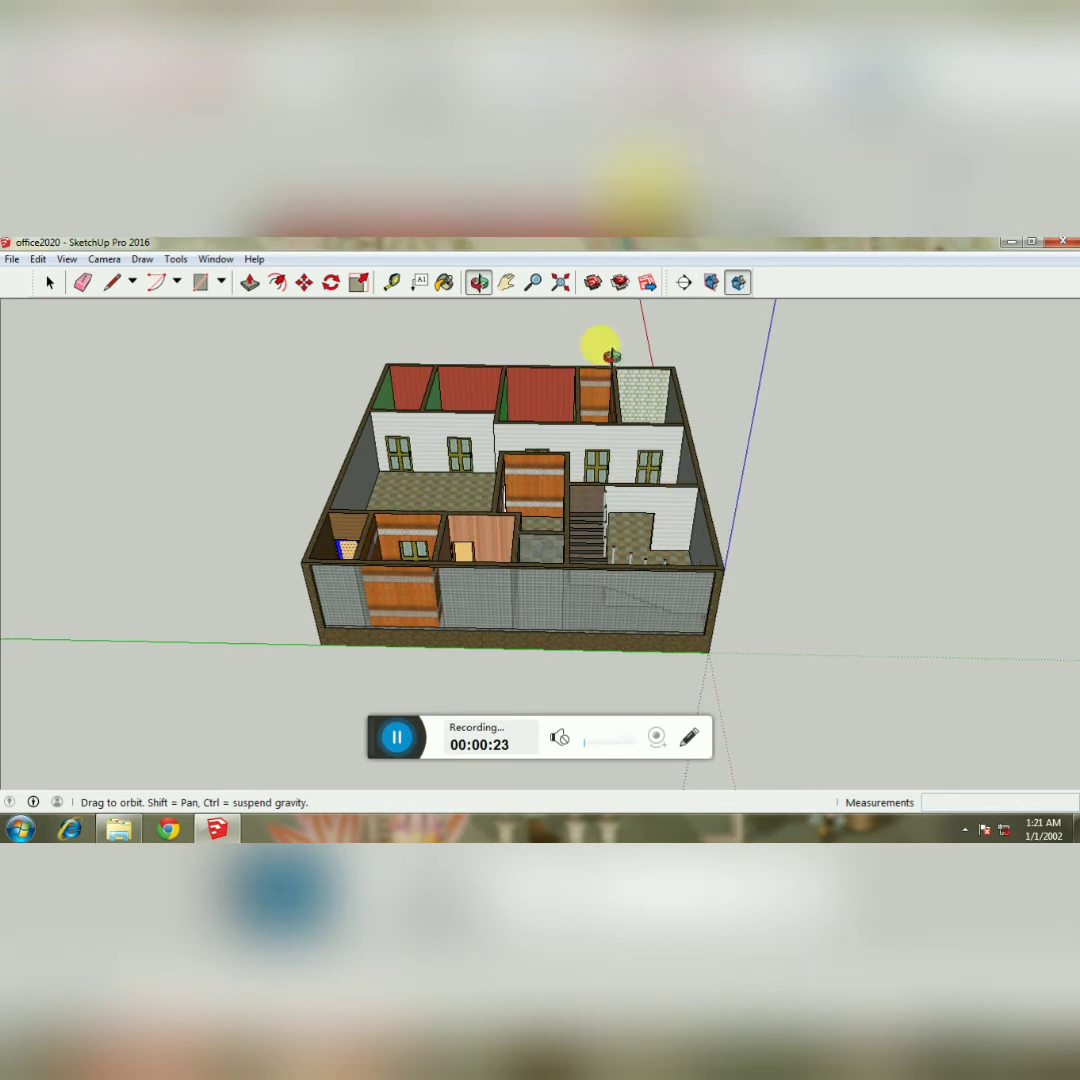
pyautogui.click(478, 285)
pyautogui.moveTo(578, 400); pyautogui.dragTo(579, 513)
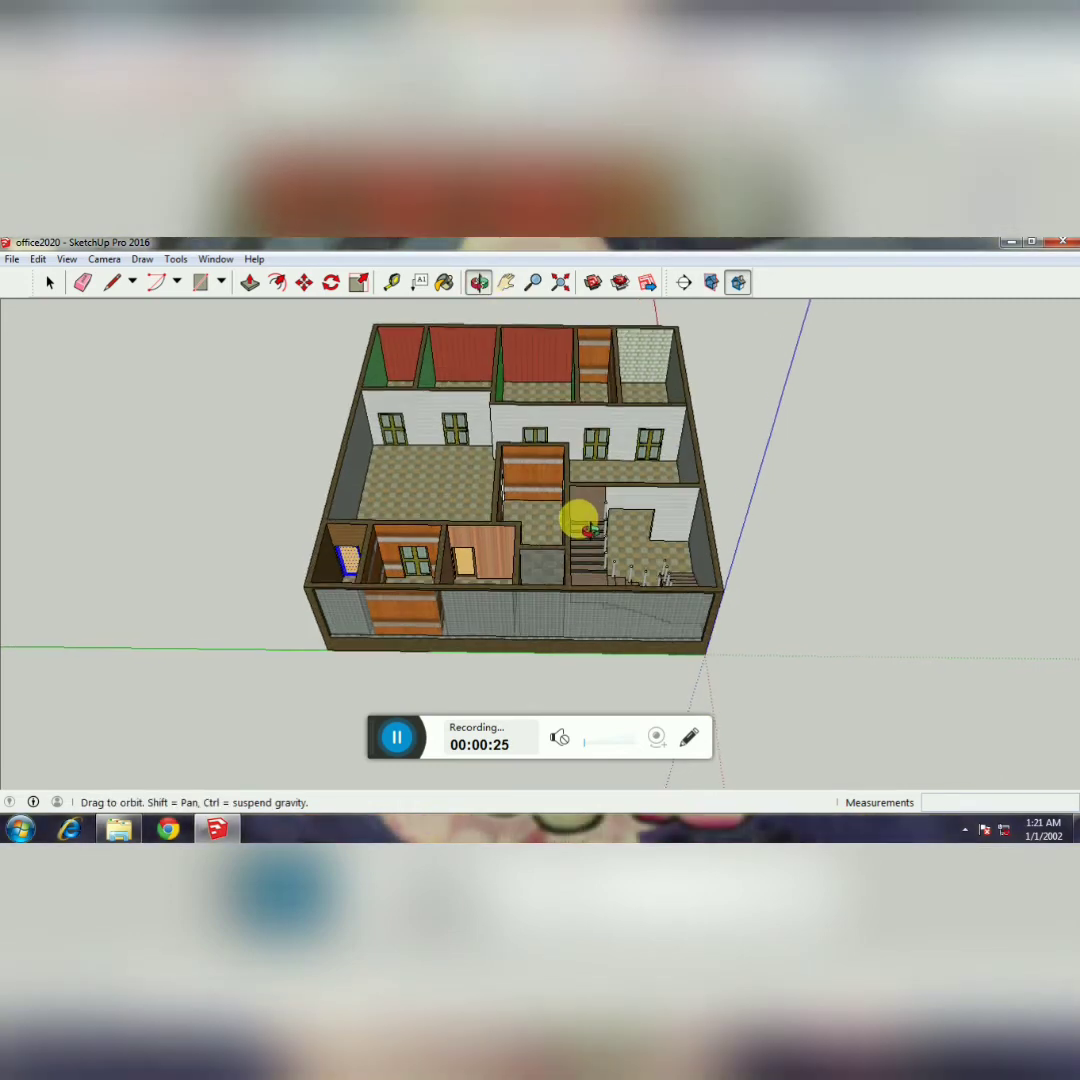
pyautogui.click(535, 284)
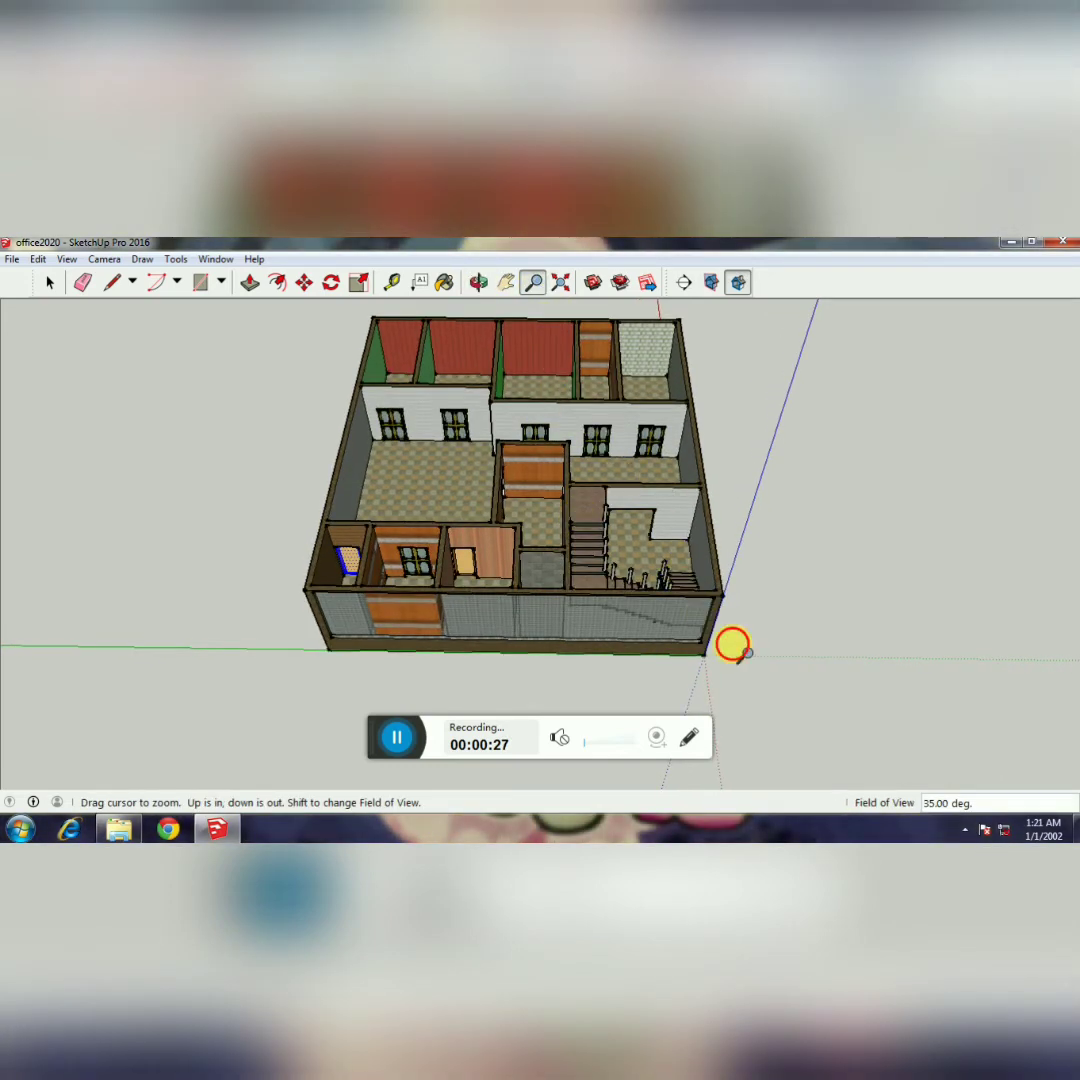
pyautogui.moveTo(732, 645); pyautogui.dragTo(555, 285)
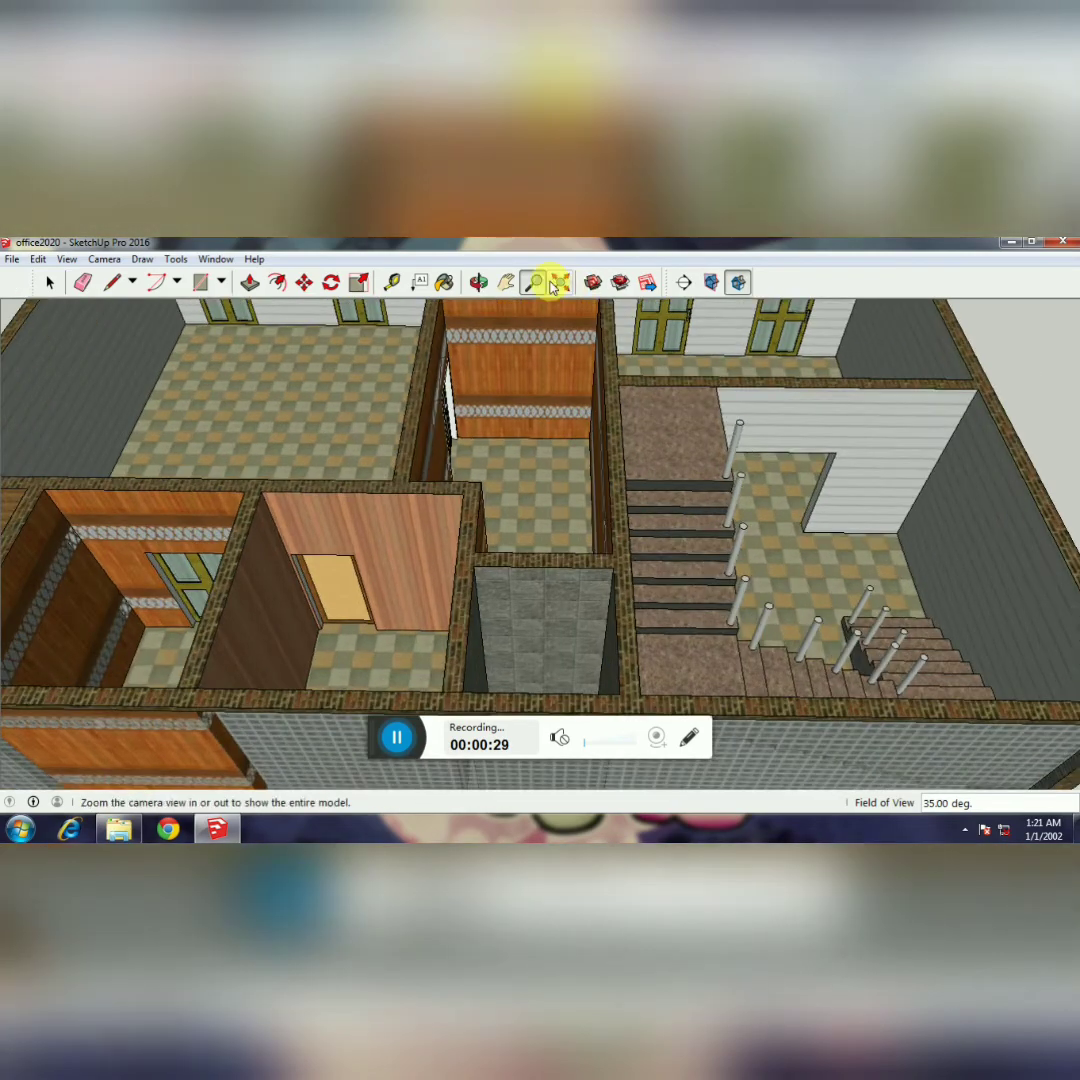
pyautogui.click(508, 283)
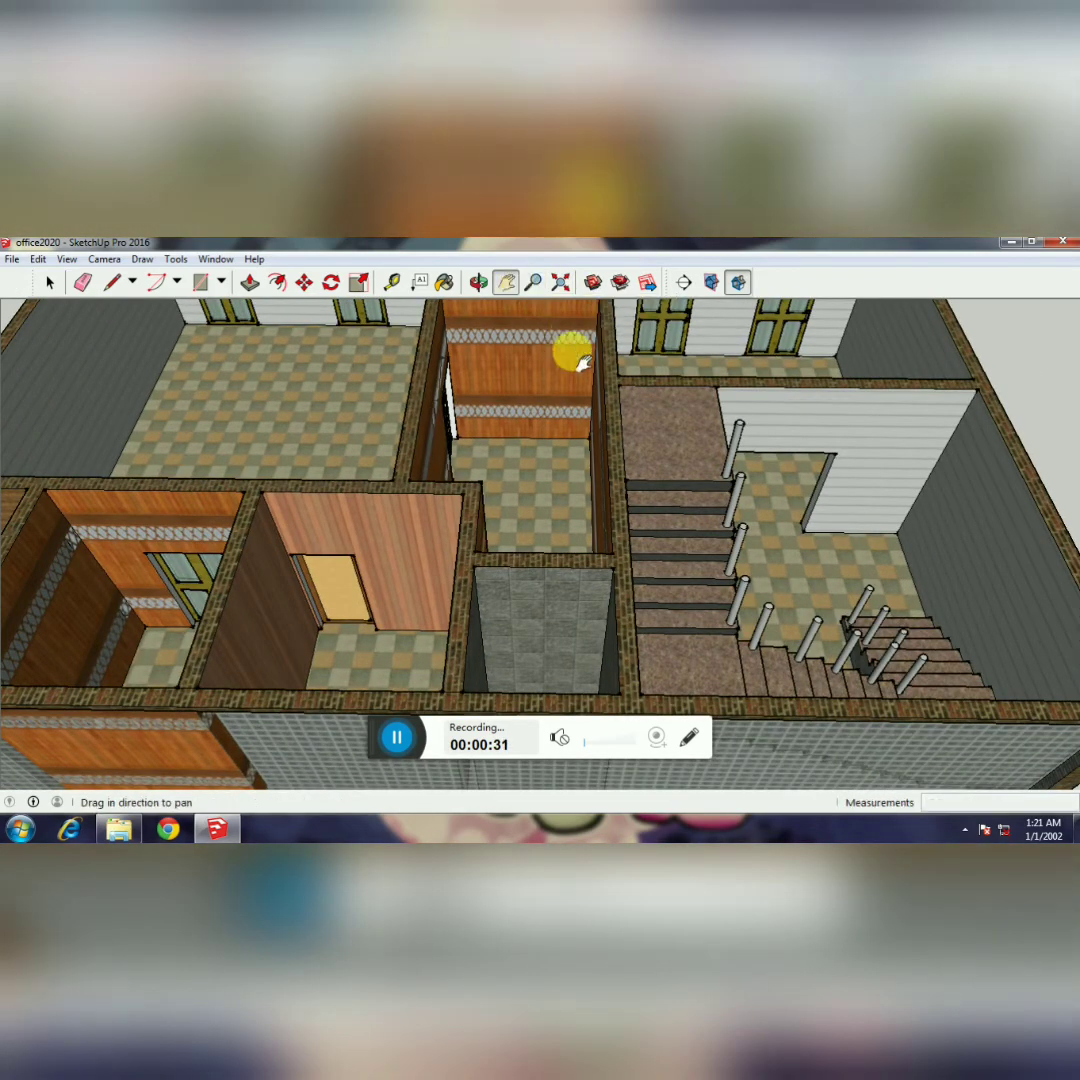
pyautogui.moveTo(771, 405); pyautogui.dragTo(627, 412)
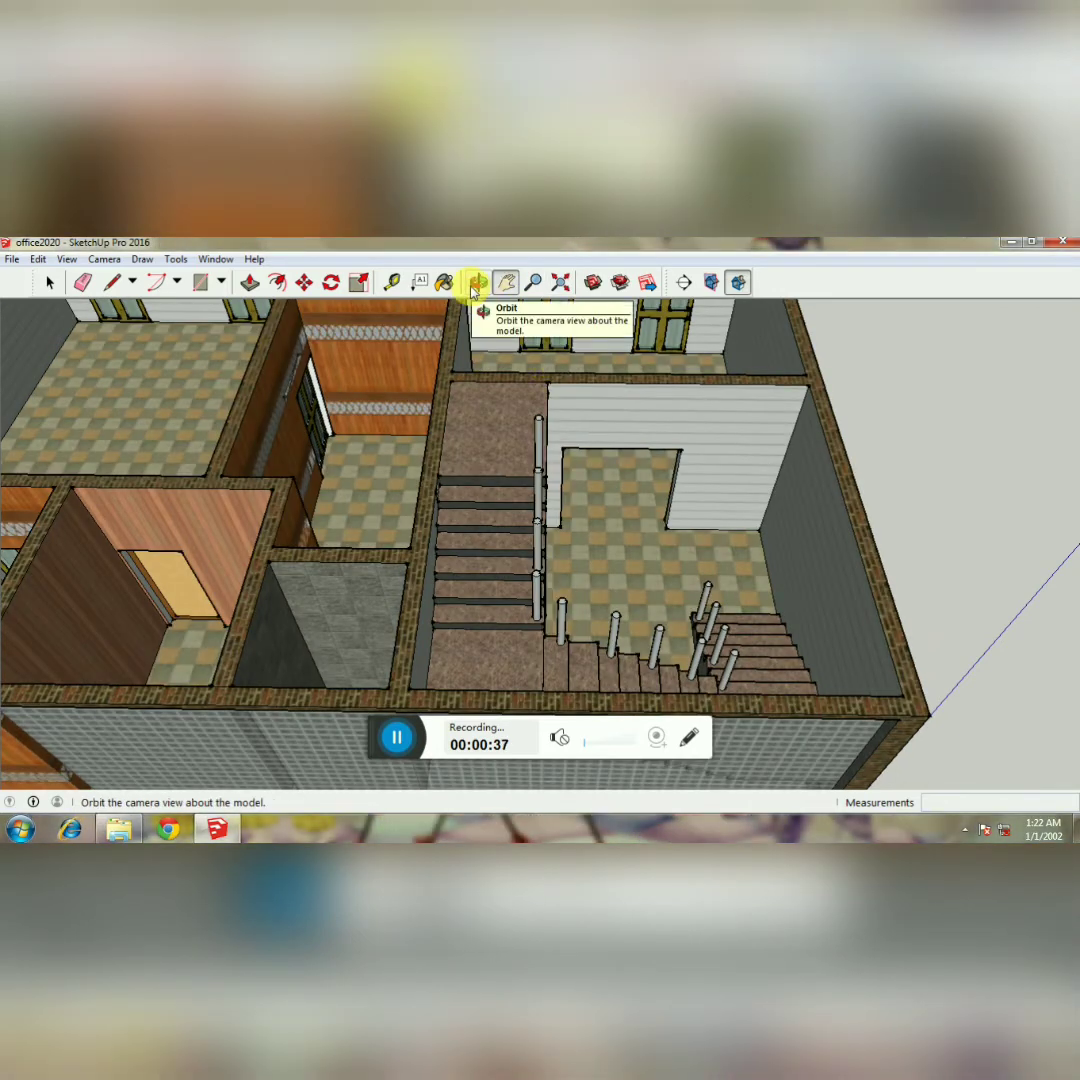
# Examine the large halls, the doors and the coloured rooms, finishing with the whole office building in view.
pyautogui.click(507, 282)
pyautogui.moveTo(518, 357); pyautogui.dragTo(594, 598)
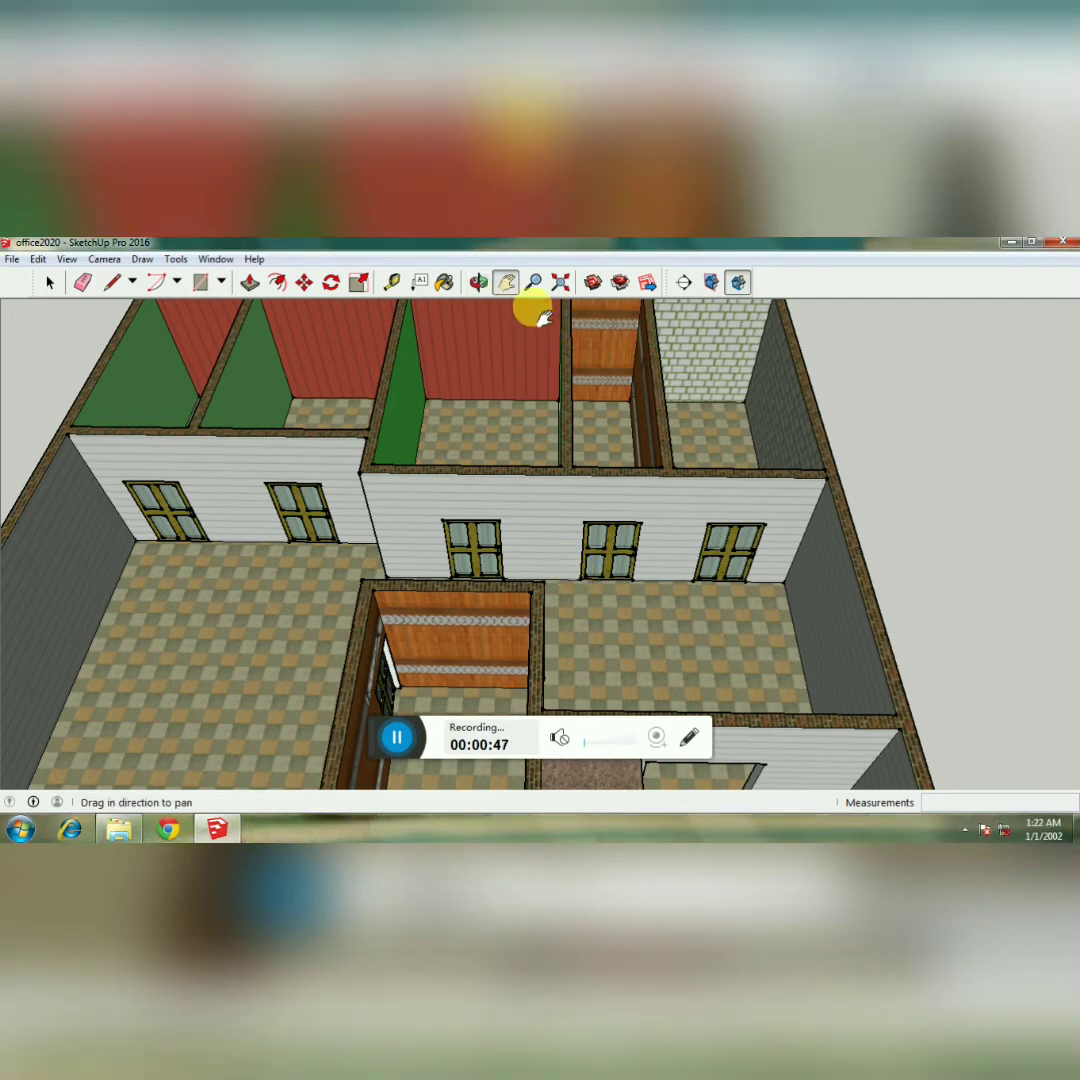
pyautogui.moveTo(576, 460); pyautogui.dragTo(658, 508)
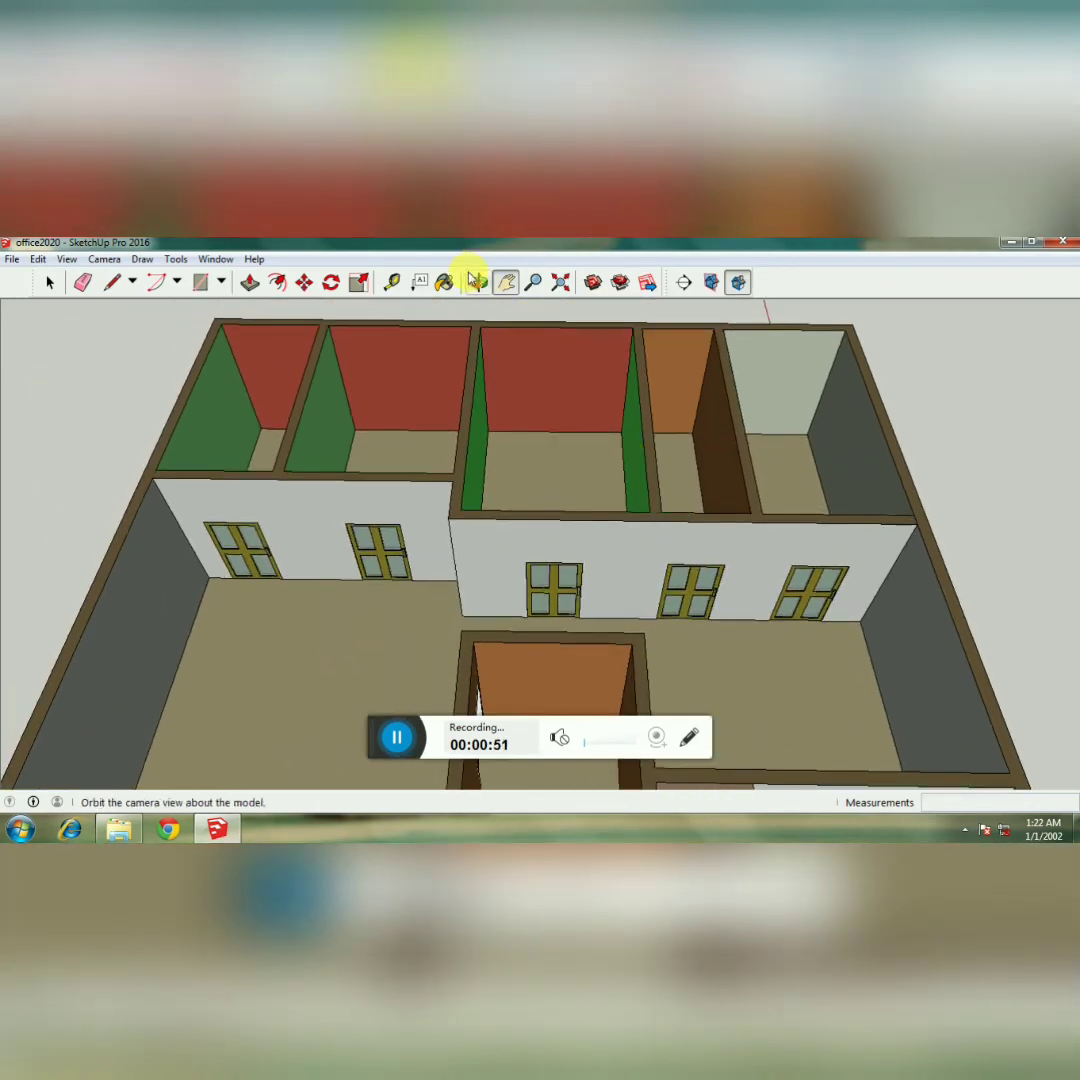
pyautogui.moveTo(591, 499); pyautogui.dragTo(496, 543)
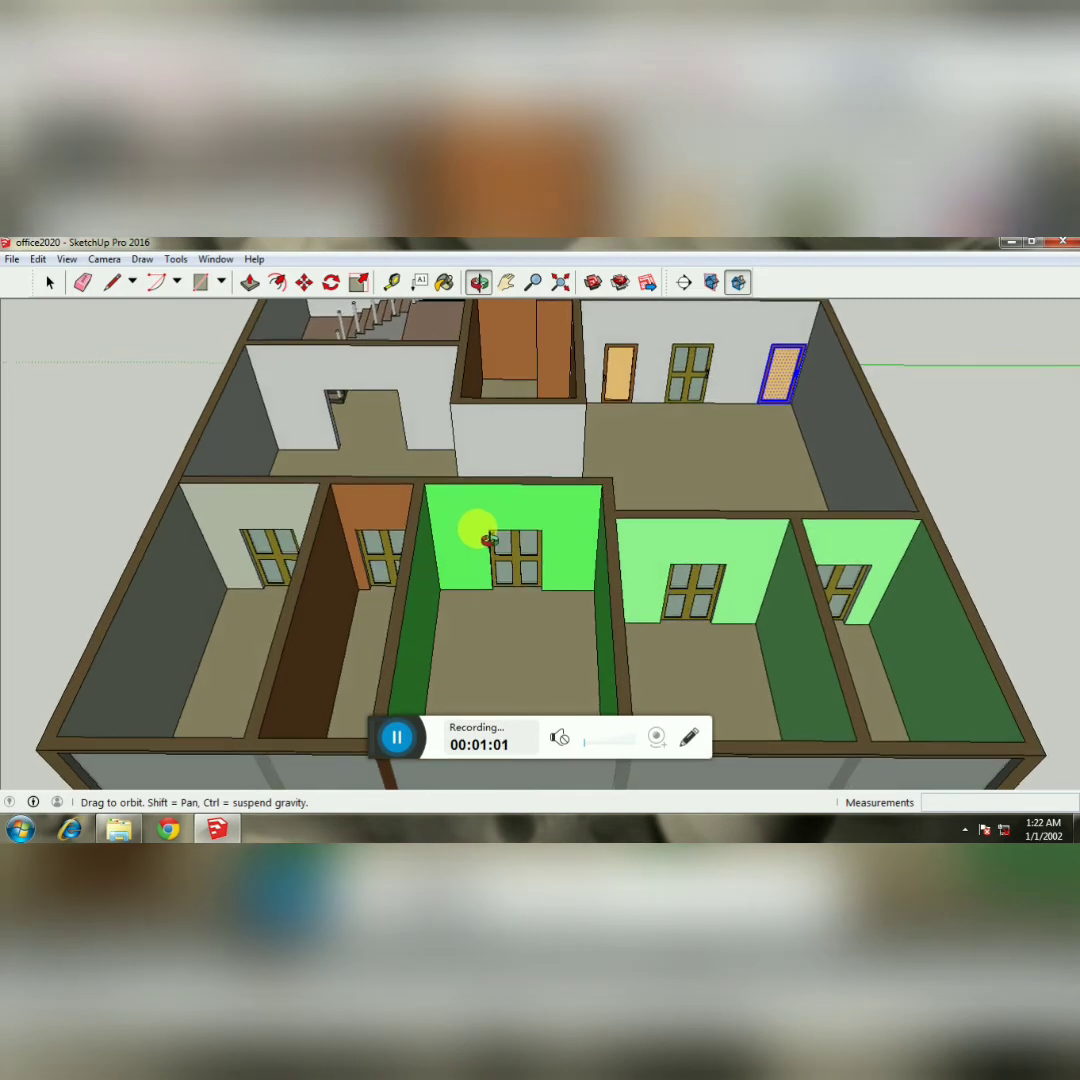
pyautogui.click(507, 289)
pyautogui.moveTo(559, 429); pyautogui.dragTo(540, 492)
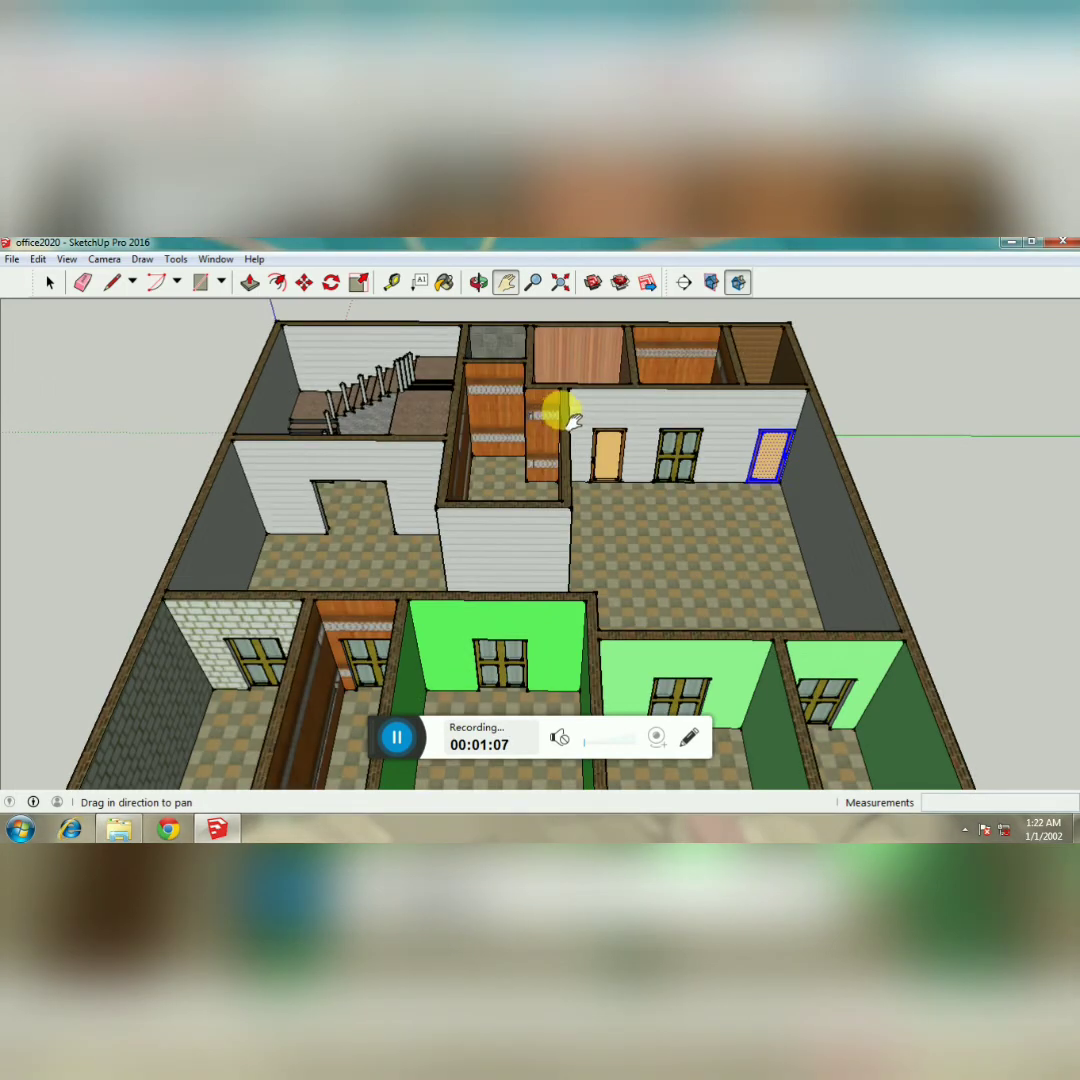
pyautogui.click(533, 282)
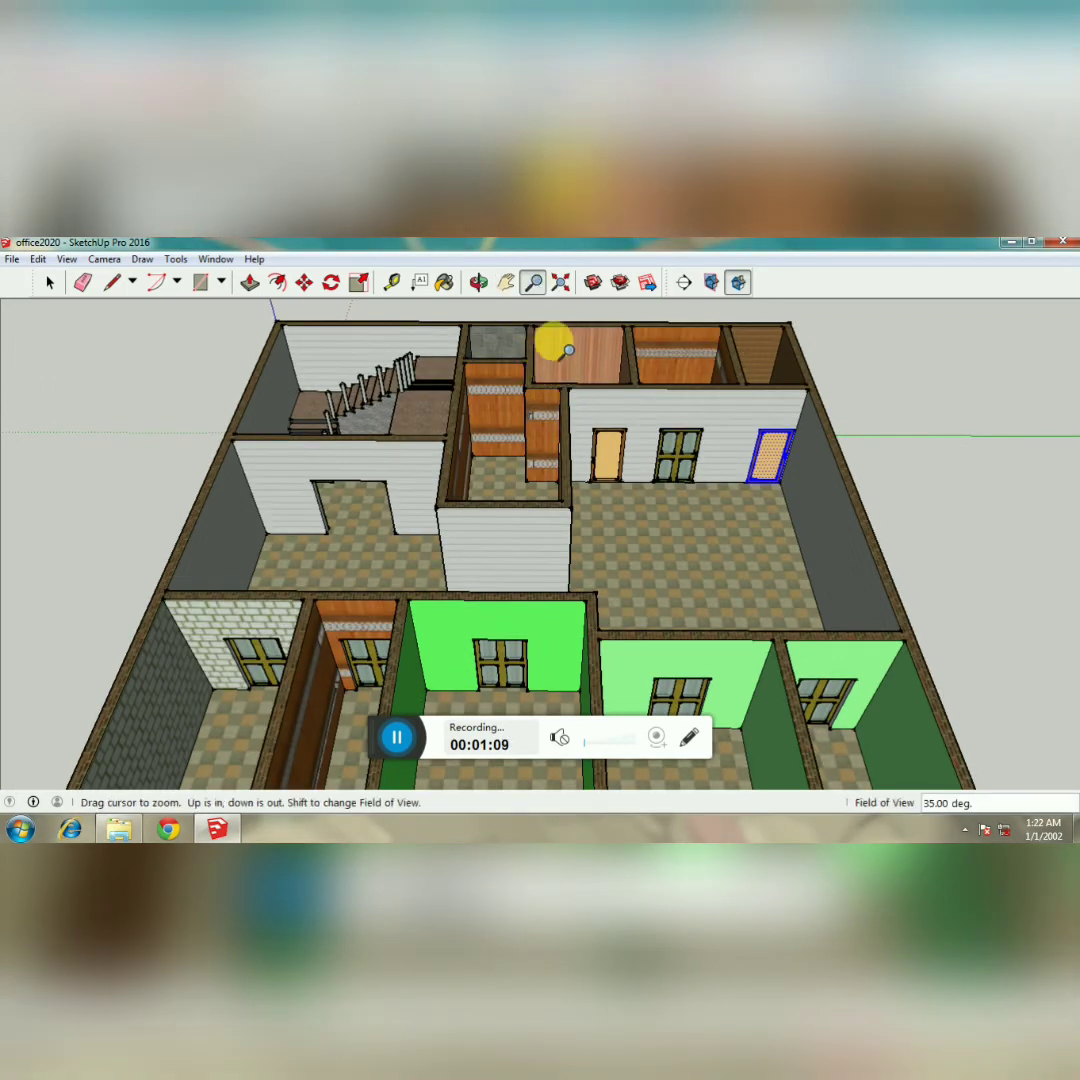
pyautogui.moveTo(555, 345); pyautogui.dragTo(574, 376)
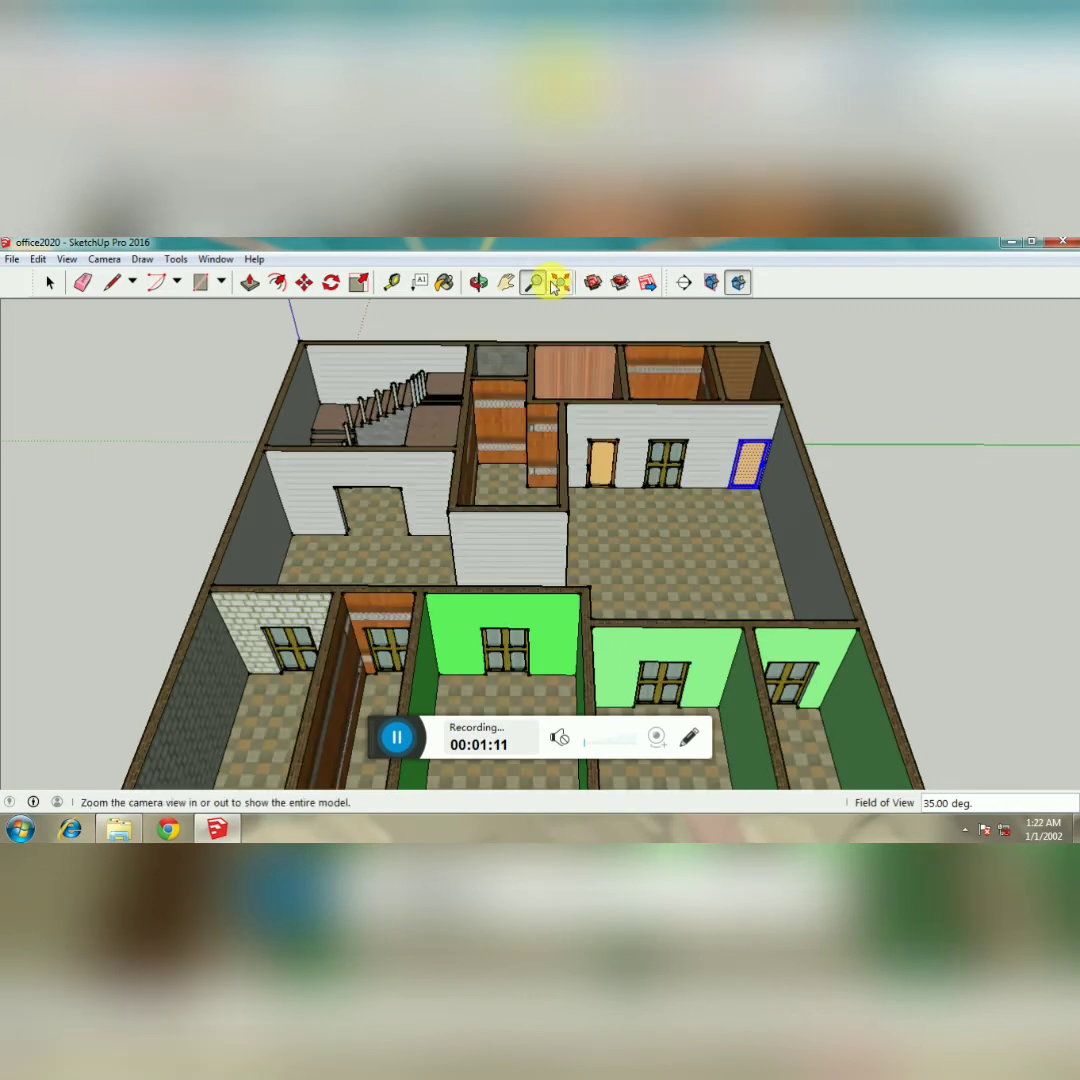
pyautogui.click(560, 282)
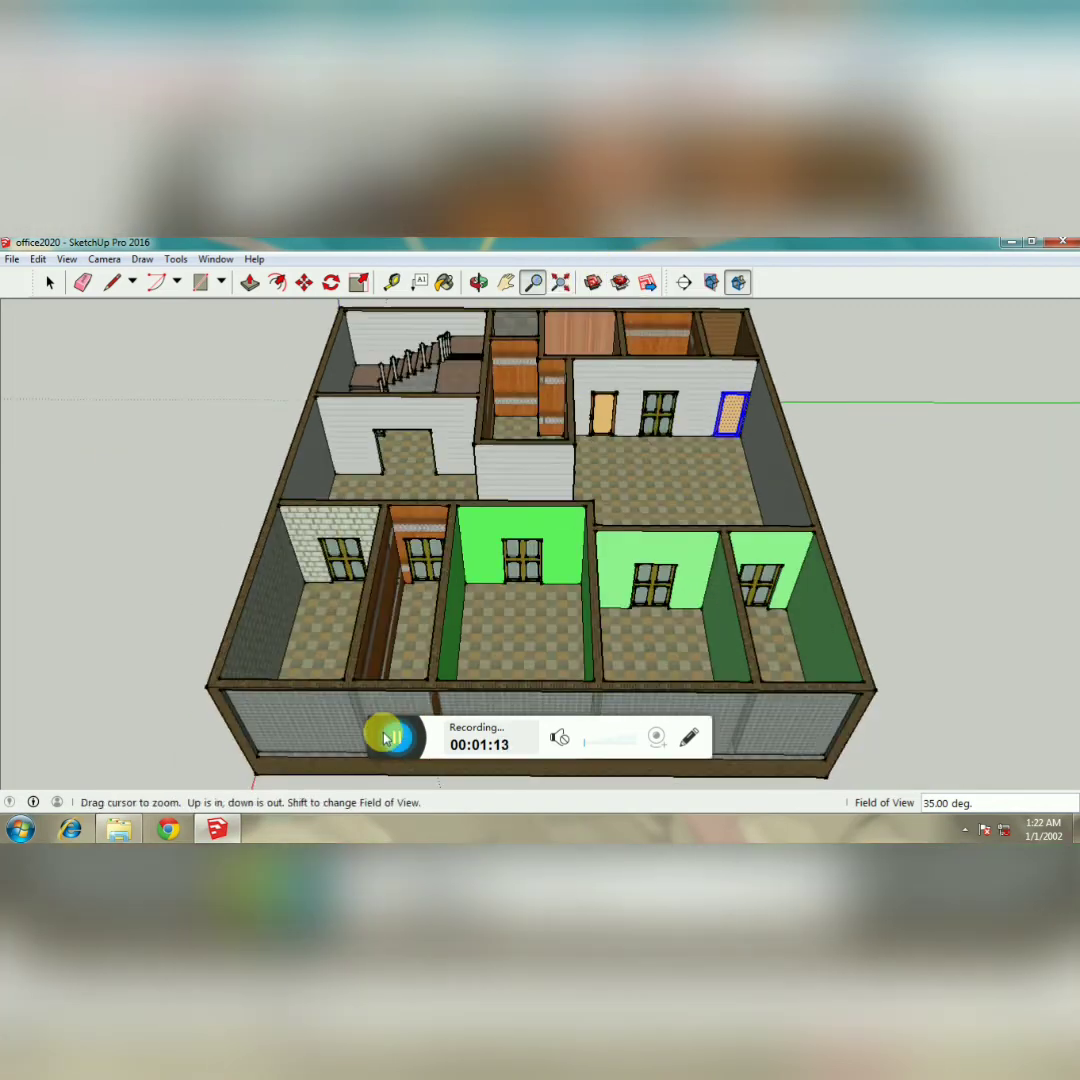
# Switch to the Snipping Tool and capture a rectangular snip around the whole office building.
pyautogui.moveTo(380, 737); pyautogui.dragTo(386, 818)
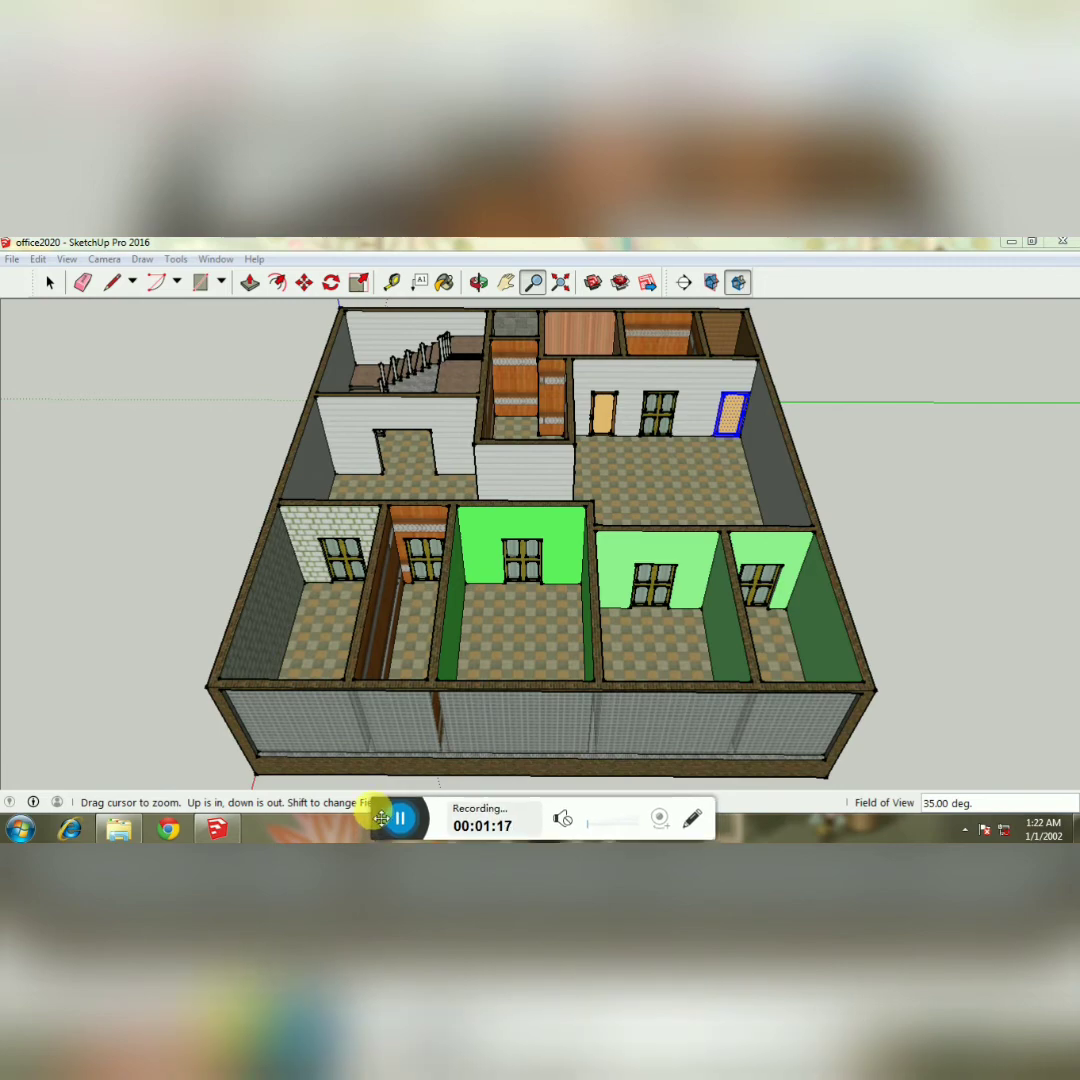
pyautogui.click(22, 833)
pyautogui.click(116, 424)
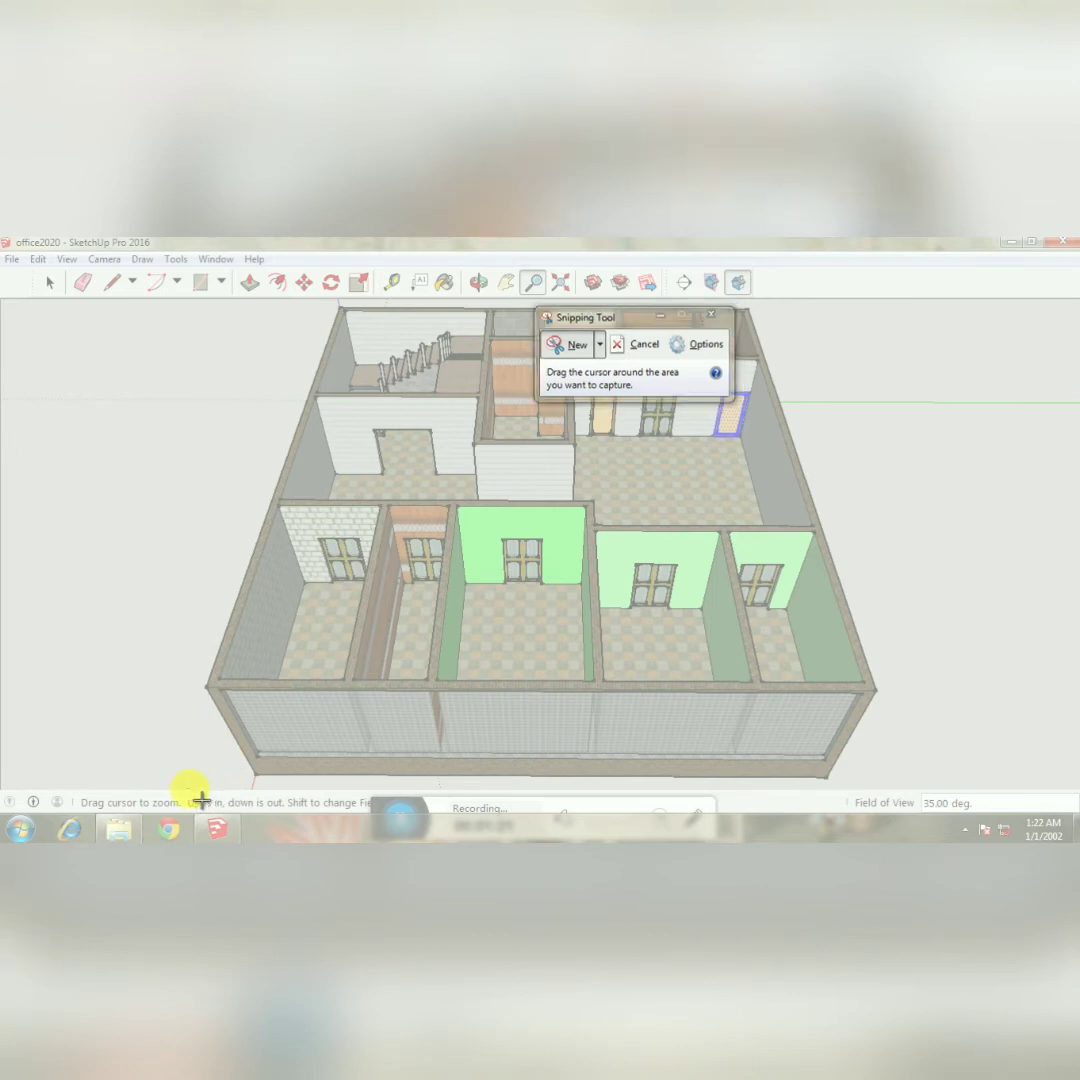
pyautogui.moveTo(188, 788); pyautogui.dragTo(878, 312)
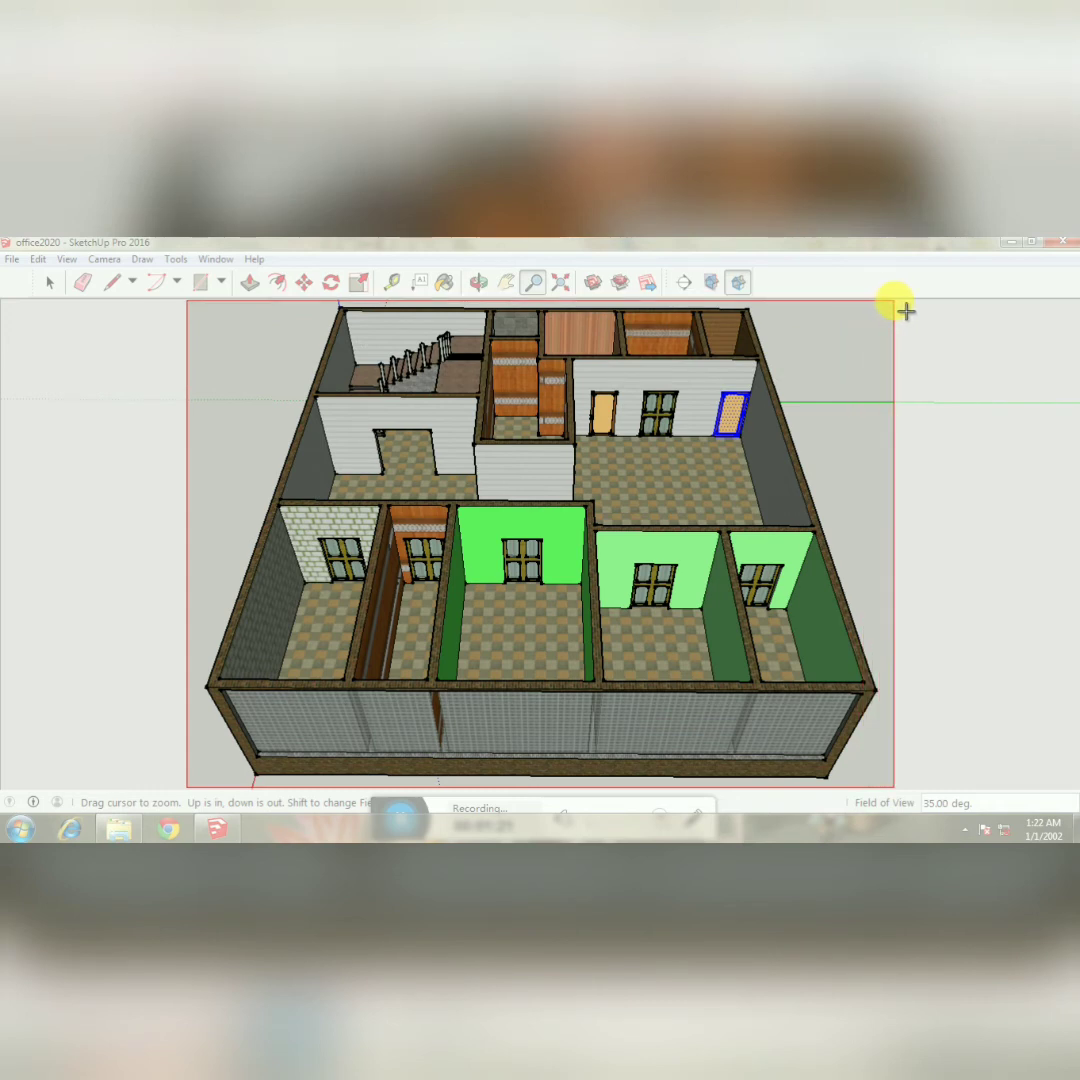
pyautogui.moveTo(906, 311); pyautogui.dragTo(894, 302)
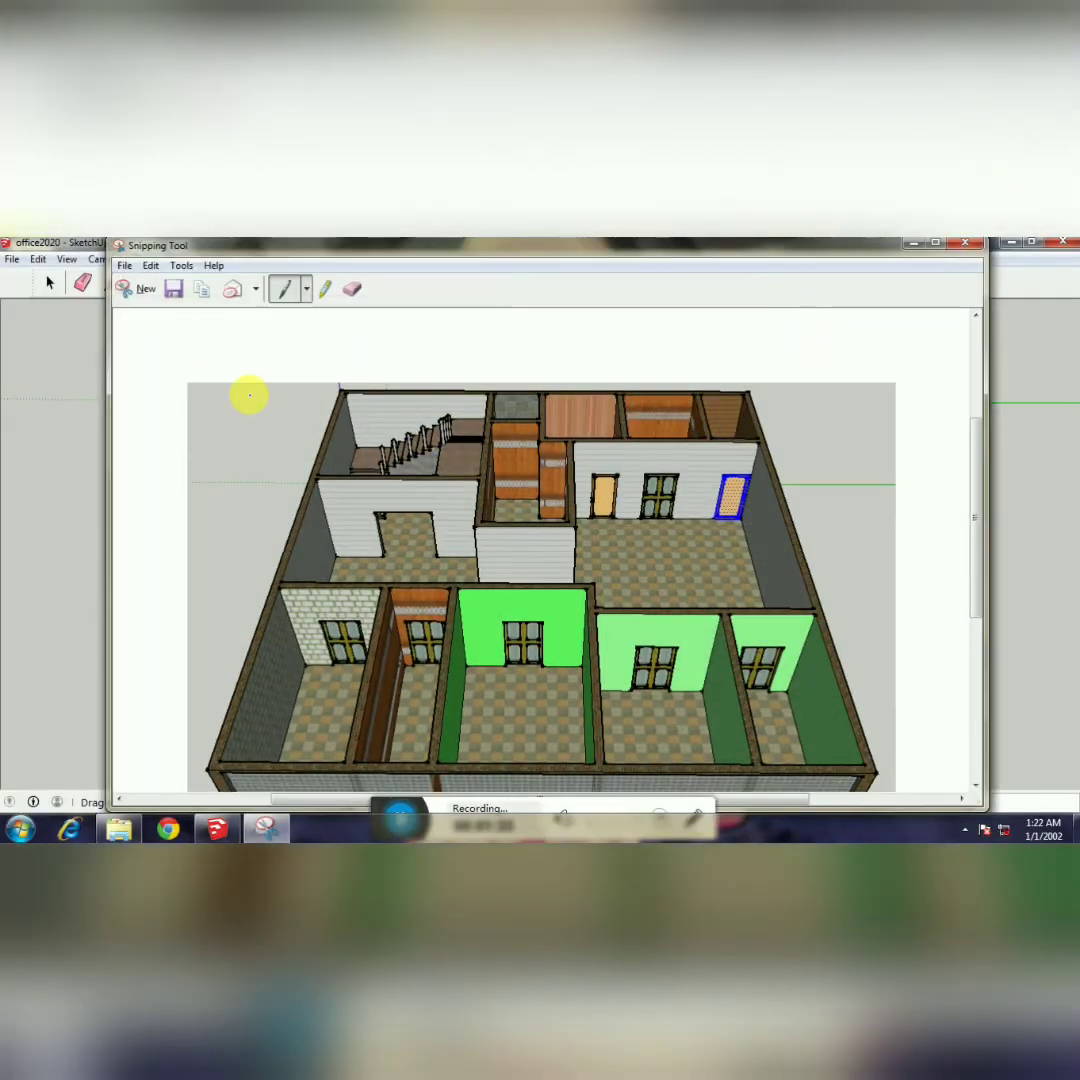
# Replace the current snip with a new rectangular capture of the whole office building.
pyautogui.click(141, 289)
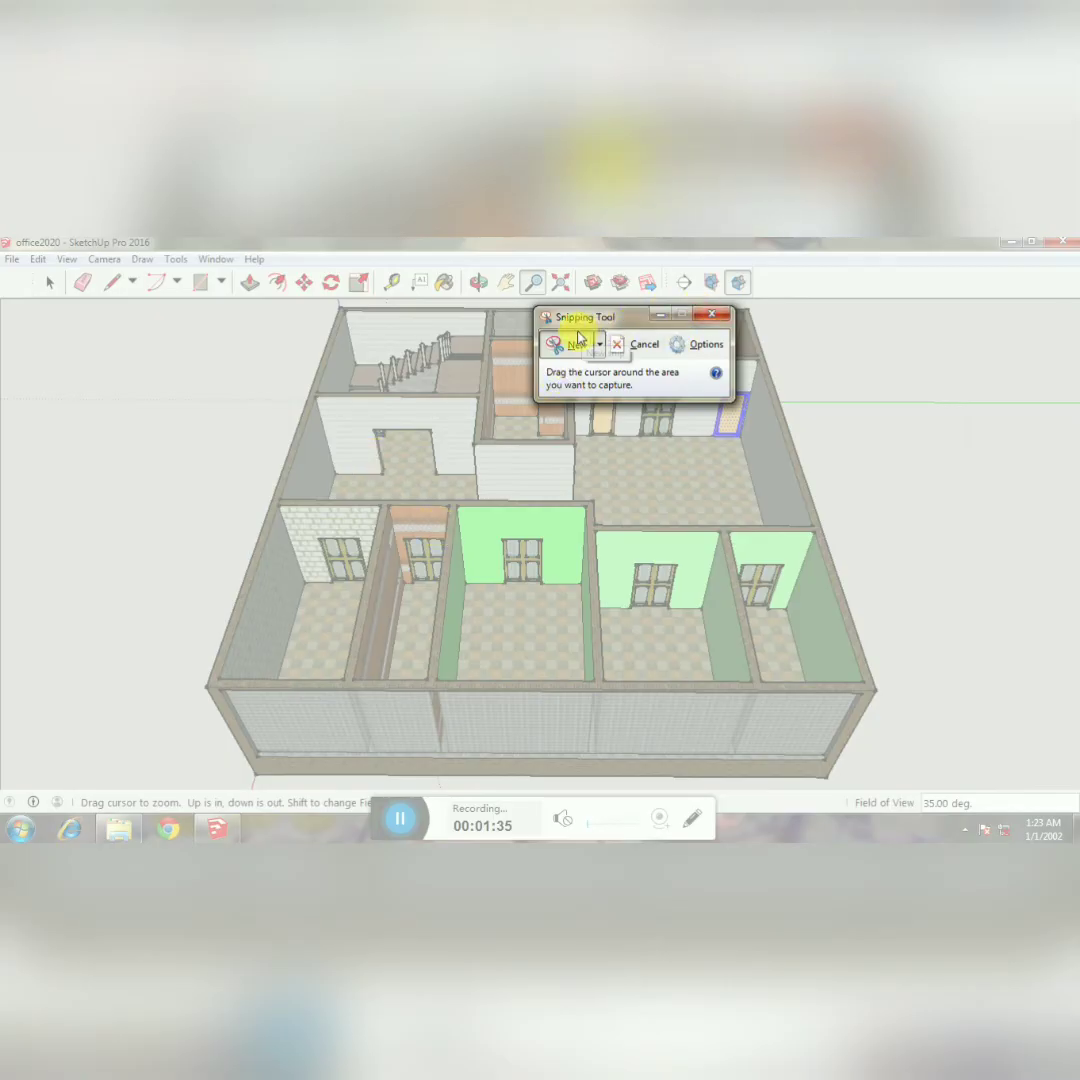
pyautogui.press('Escape')
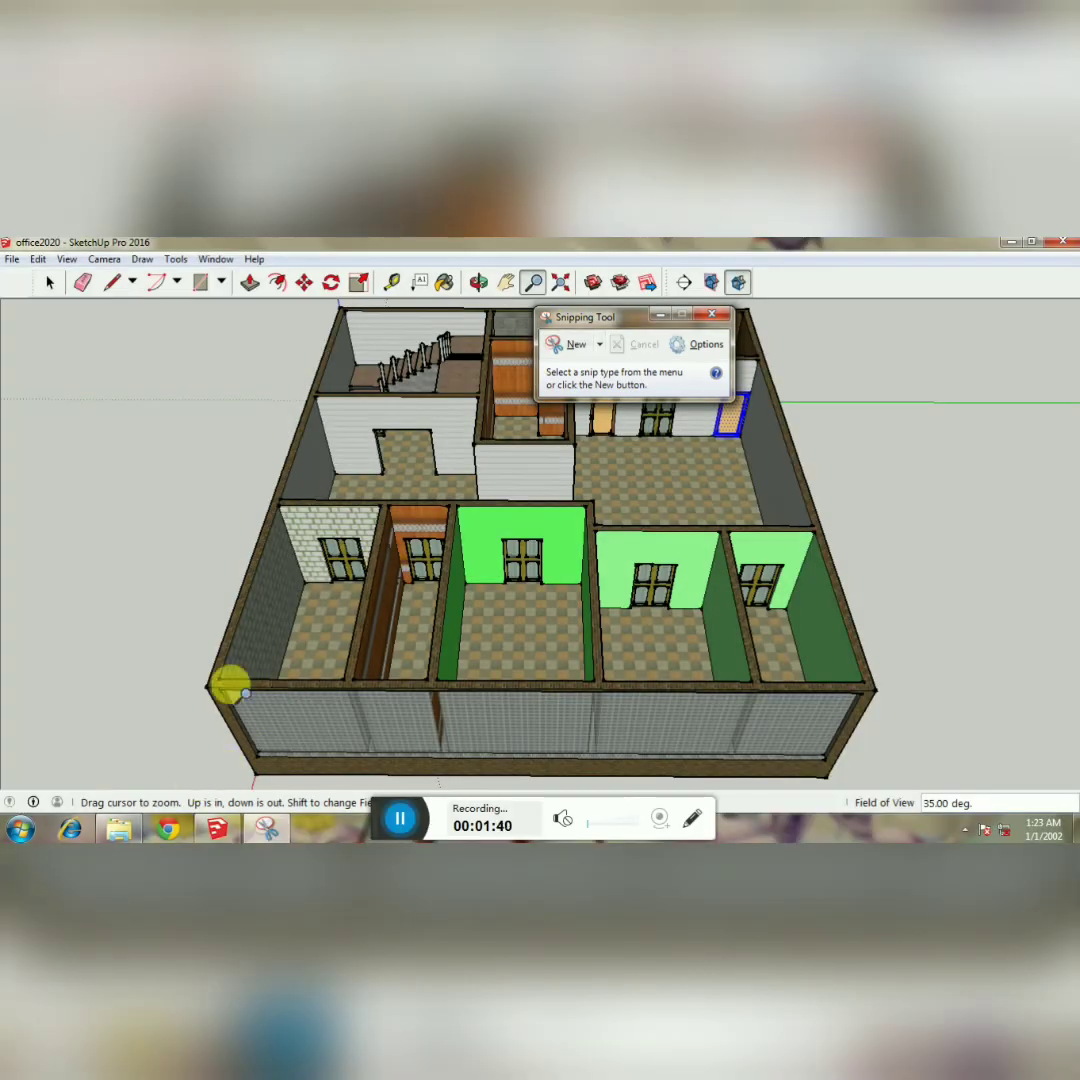
pyautogui.click(567, 348)
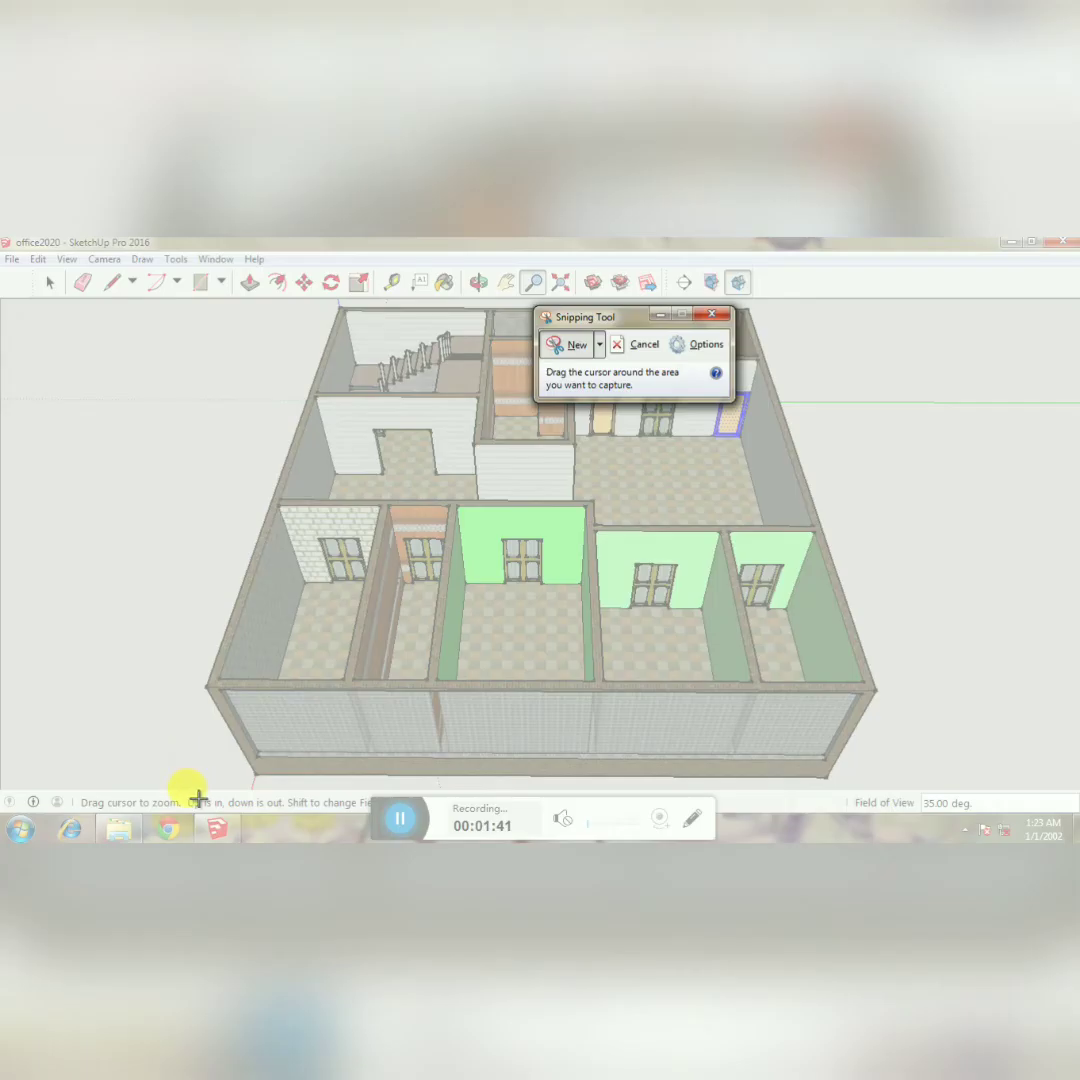
pyautogui.moveTo(186, 787); pyautogui.dragTo(885, 308)
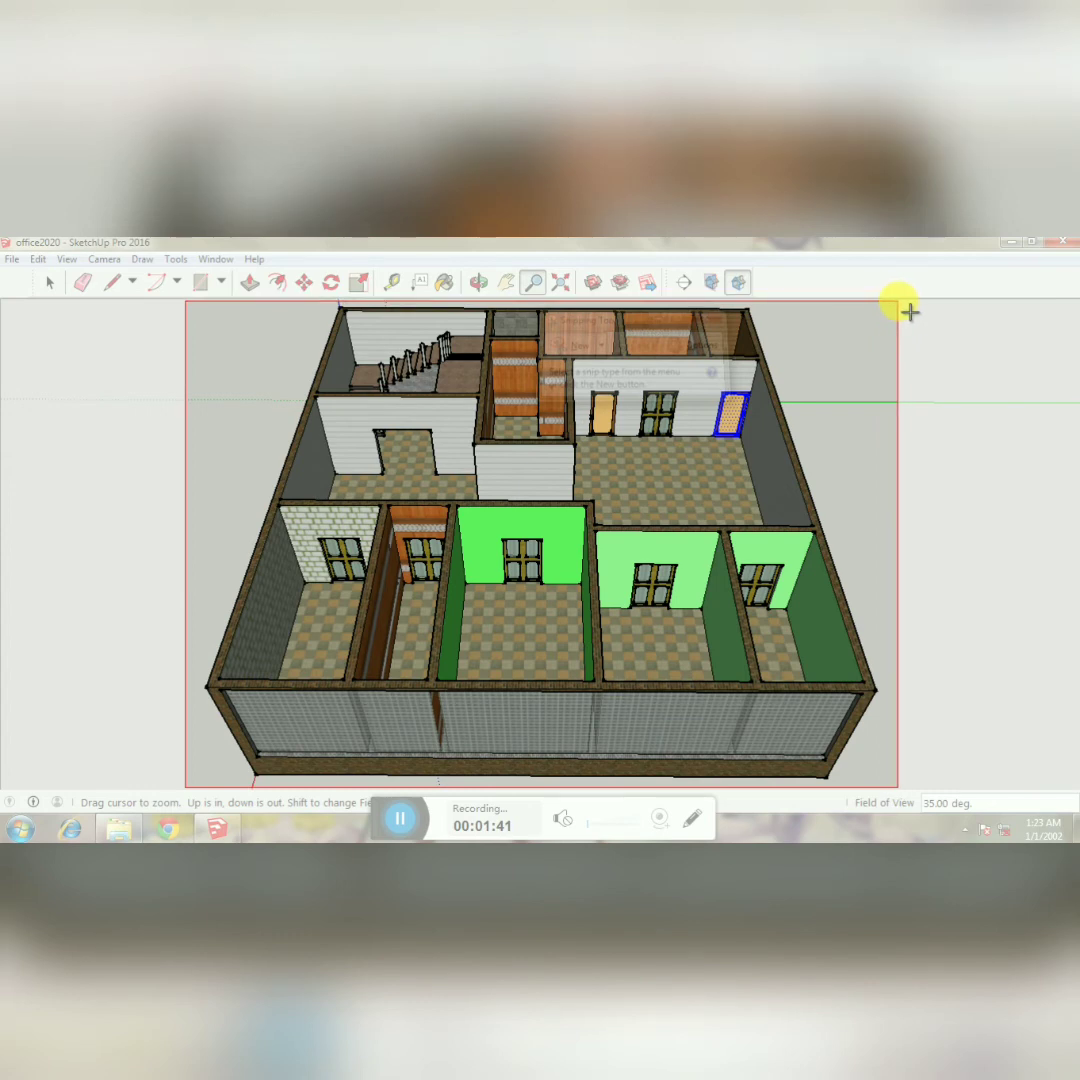
pyautogui.moveTo(897, 301); pyautogui.dragTo(897, 301)
# Save the snip to the Desktop as a PNG file named "eg" and close the Snipping Tool.
pyautogui.click(171, 289)
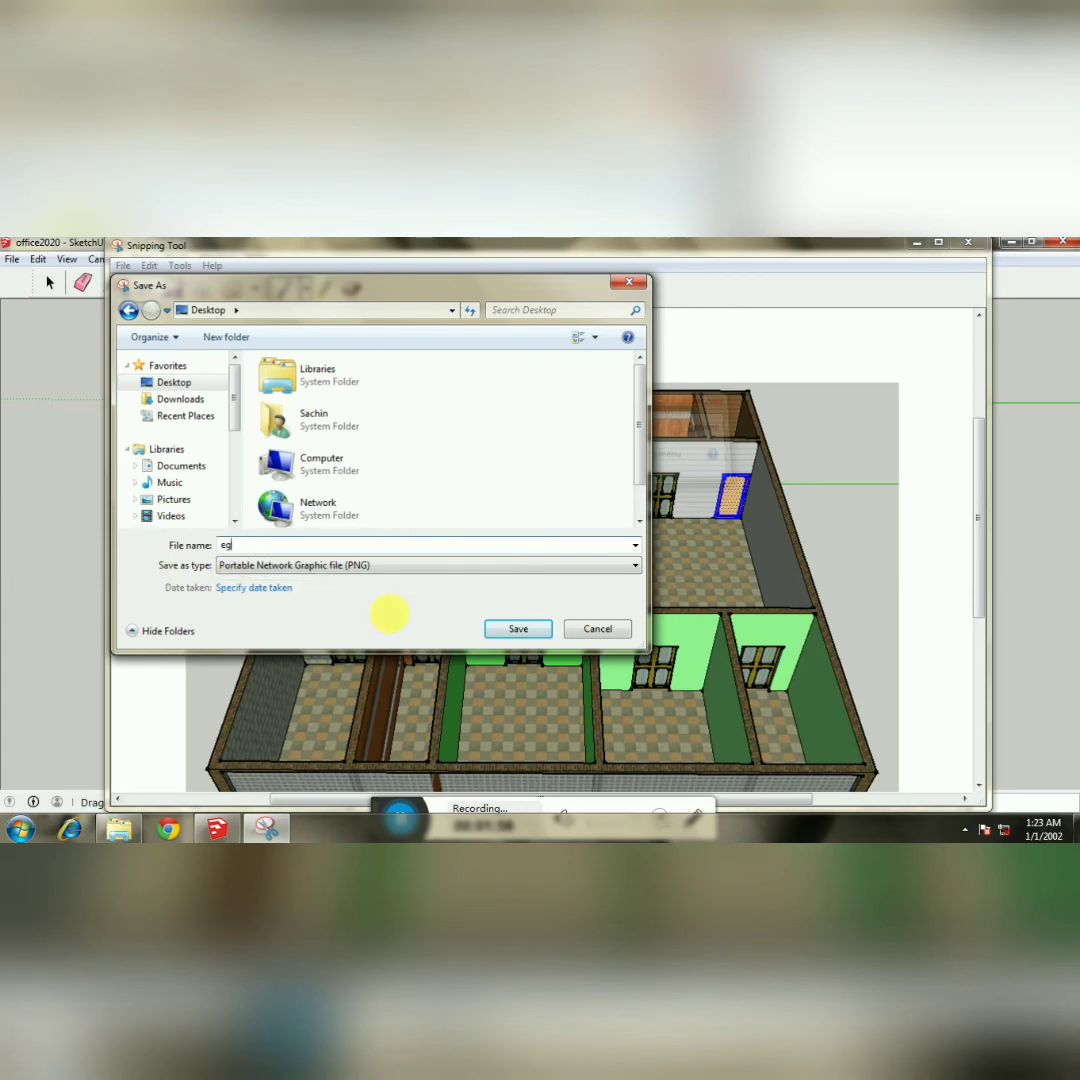
pyautogui.click(511, 626)
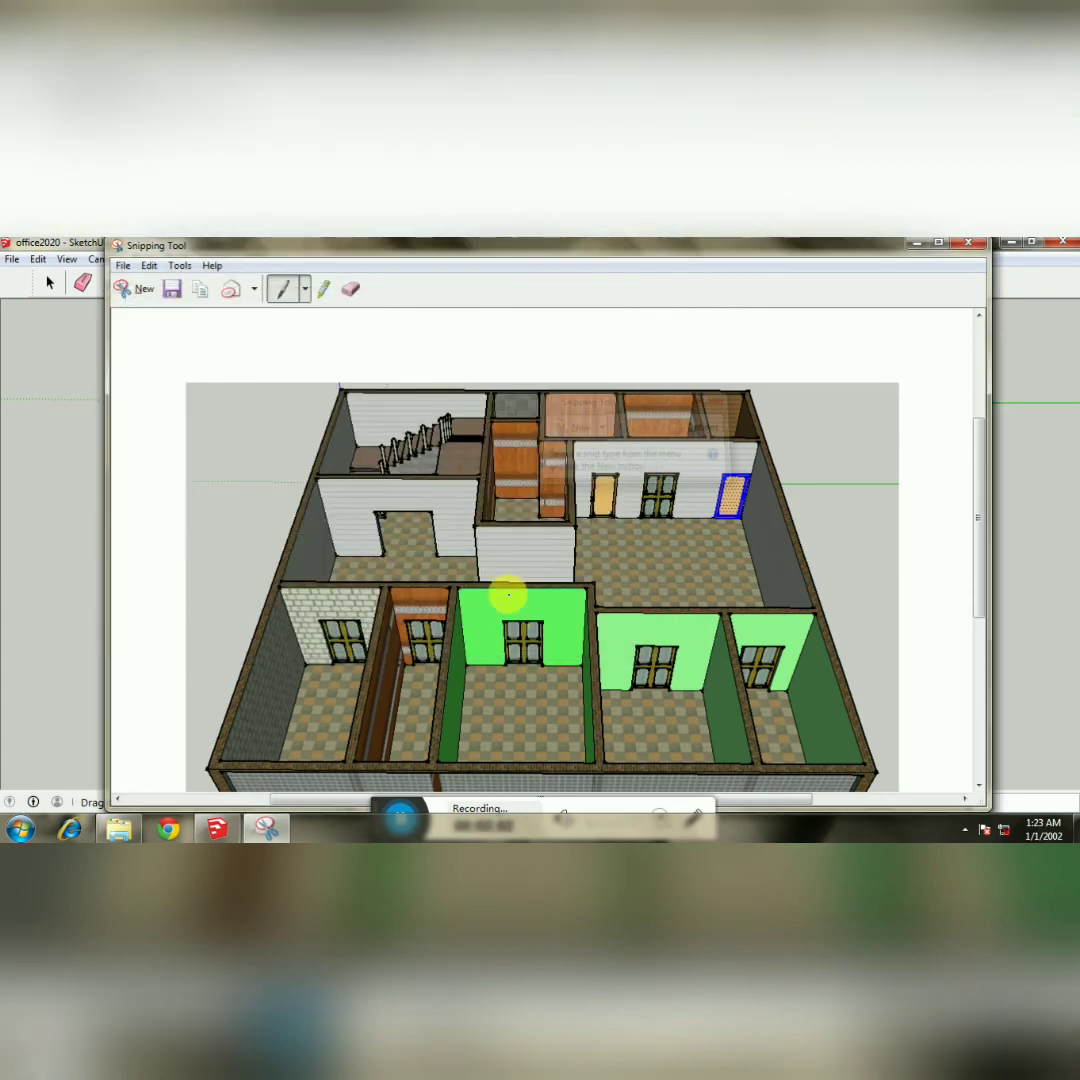
pyautogui.click(963, 247)
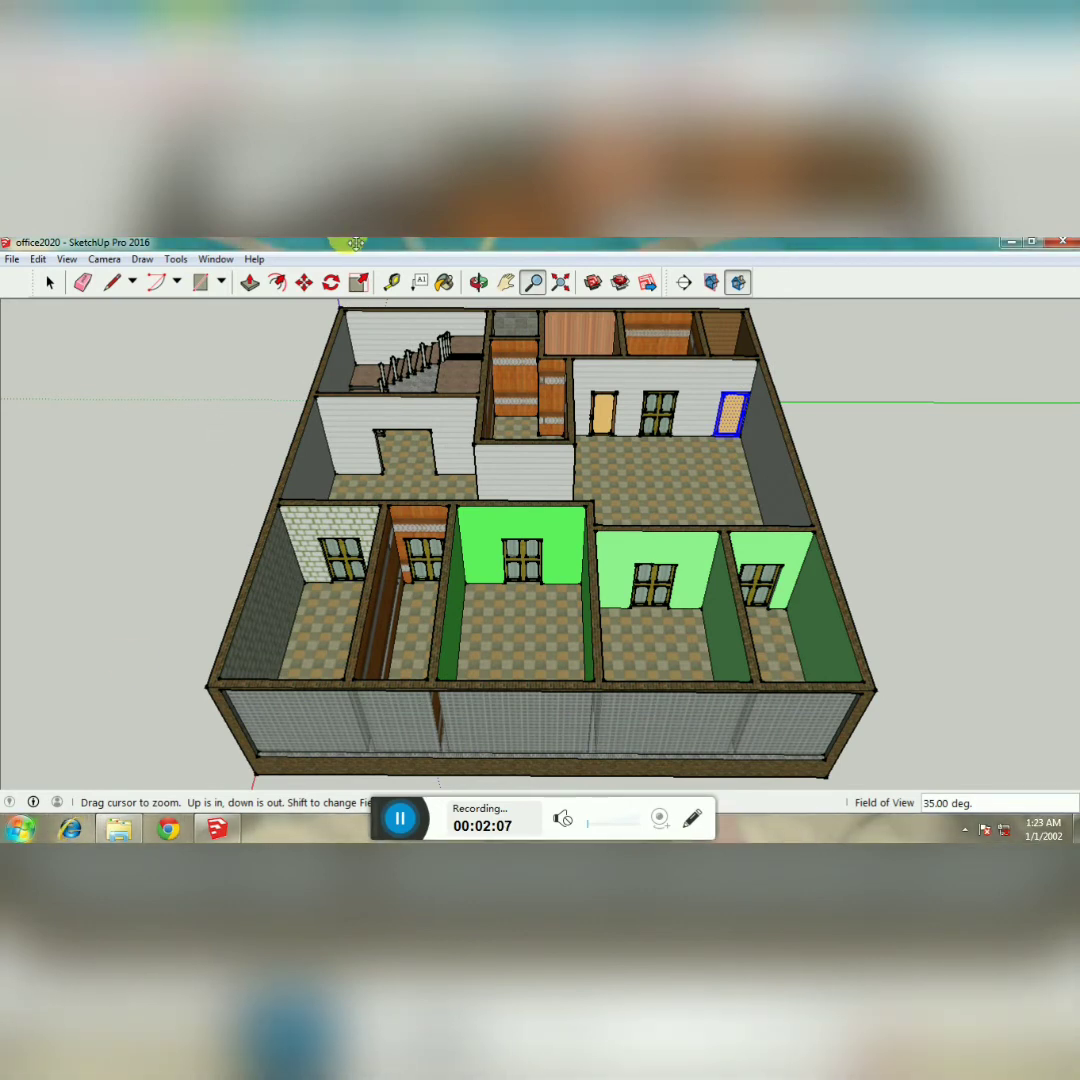
# Switch to the Snipping Tool and capture a rectangular snip of the whole office building seen from the staircase side opposite the green rooms.
pyautogui.click(479, 282)
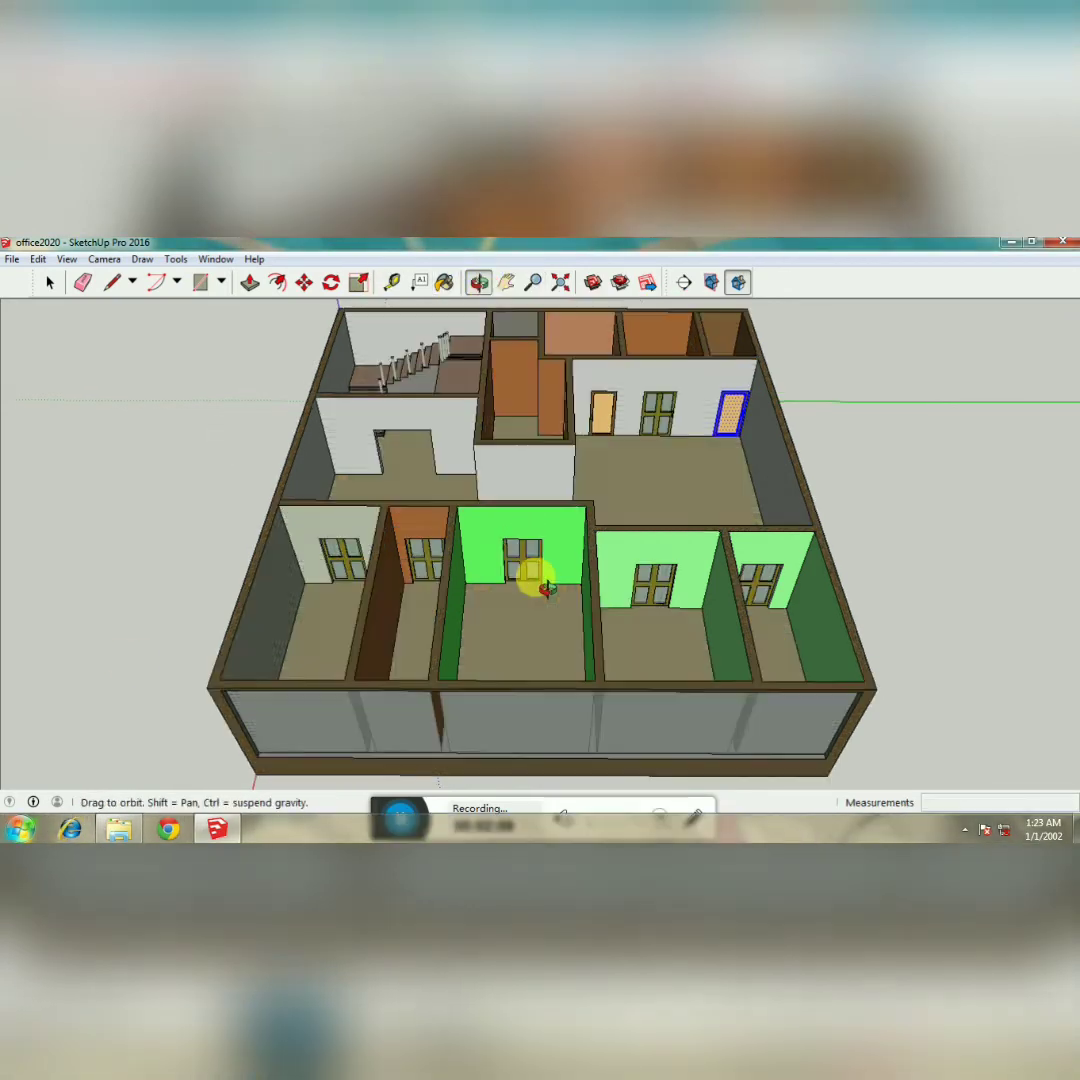
pyautogui.moveTo(545, 588); pyautogui.dragTo(425, 508)
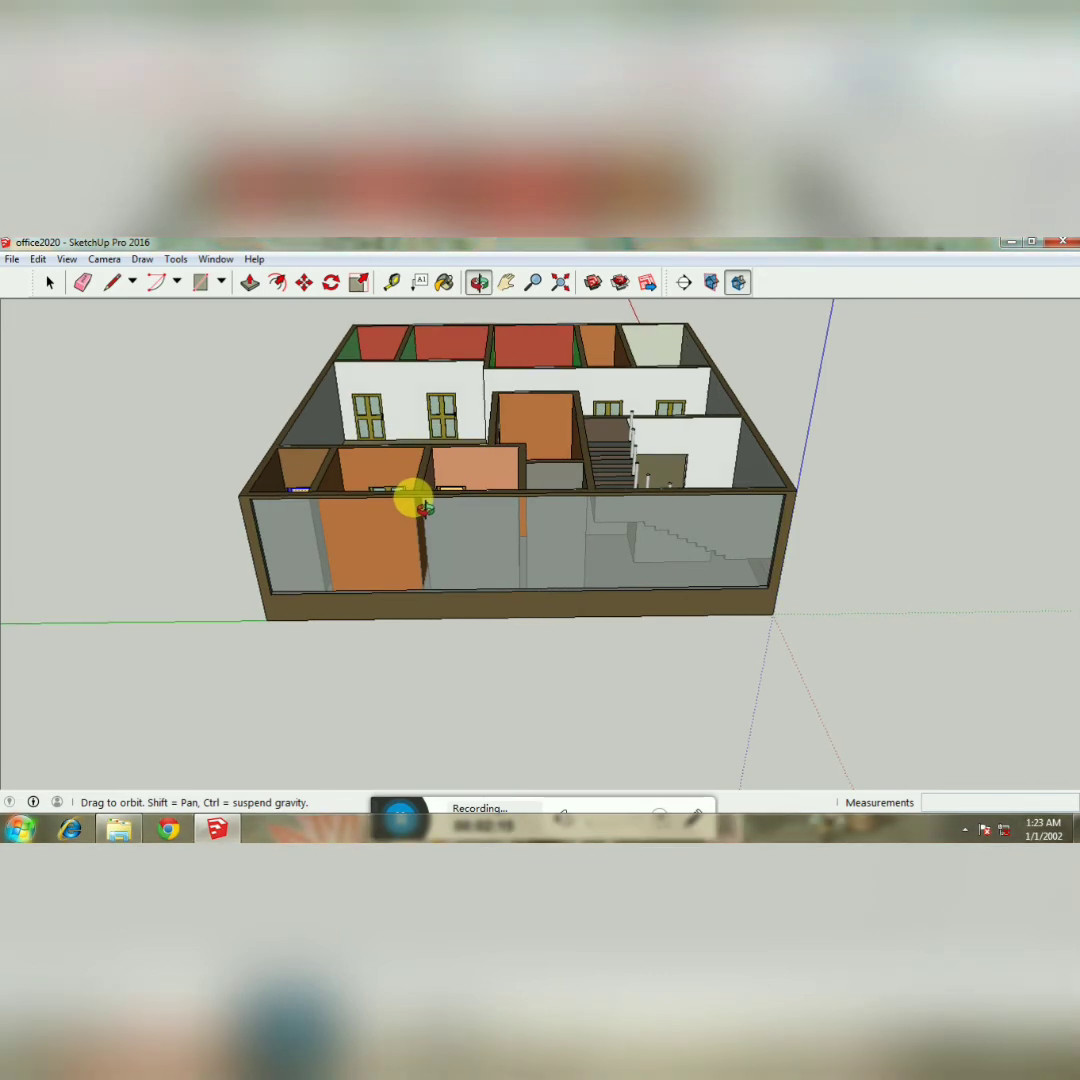
pyautogui.click(559, 283)
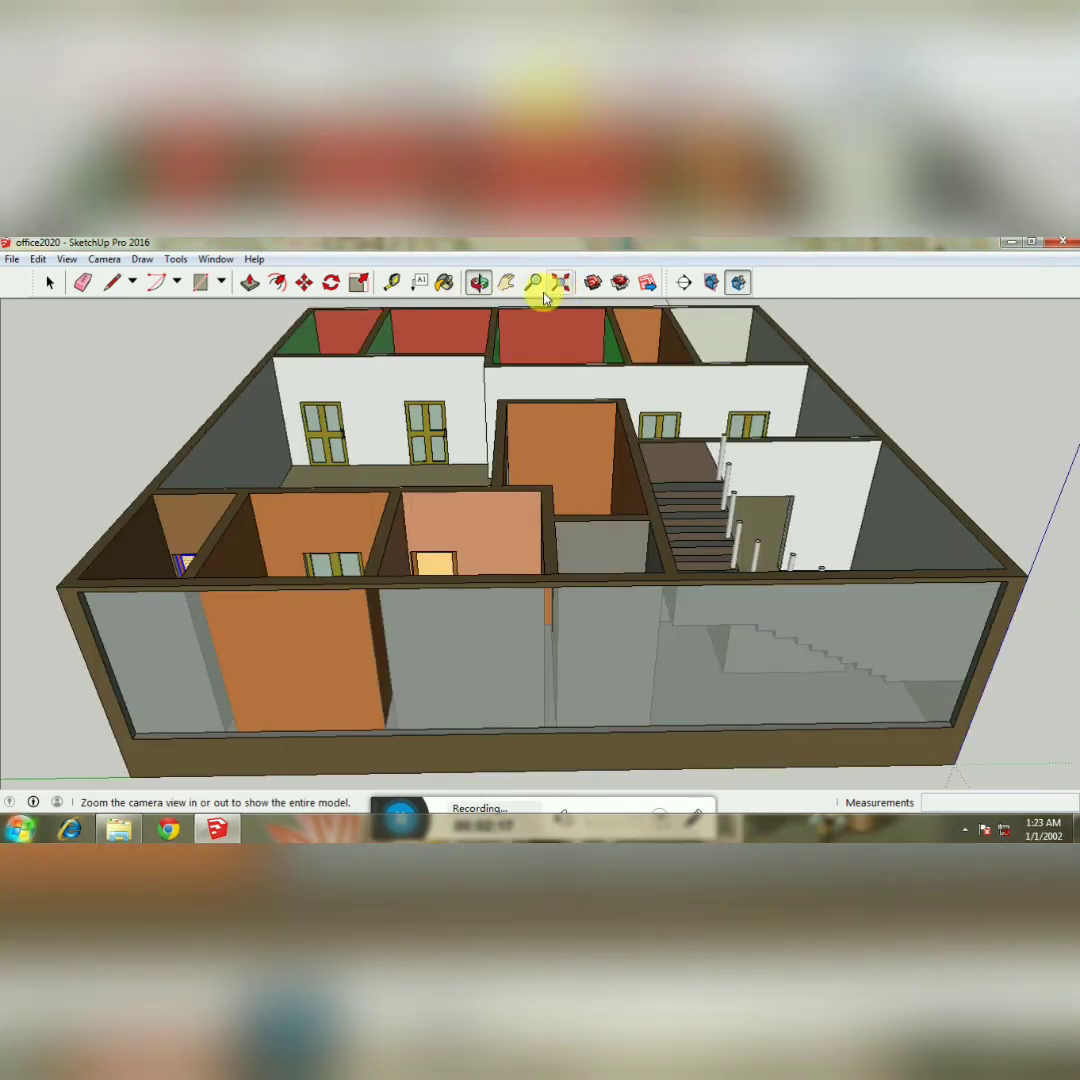
pyautogui.moveTo(501, 350); pyautogui.dragTo(495, 434)
pyautogui.click(557, 285)
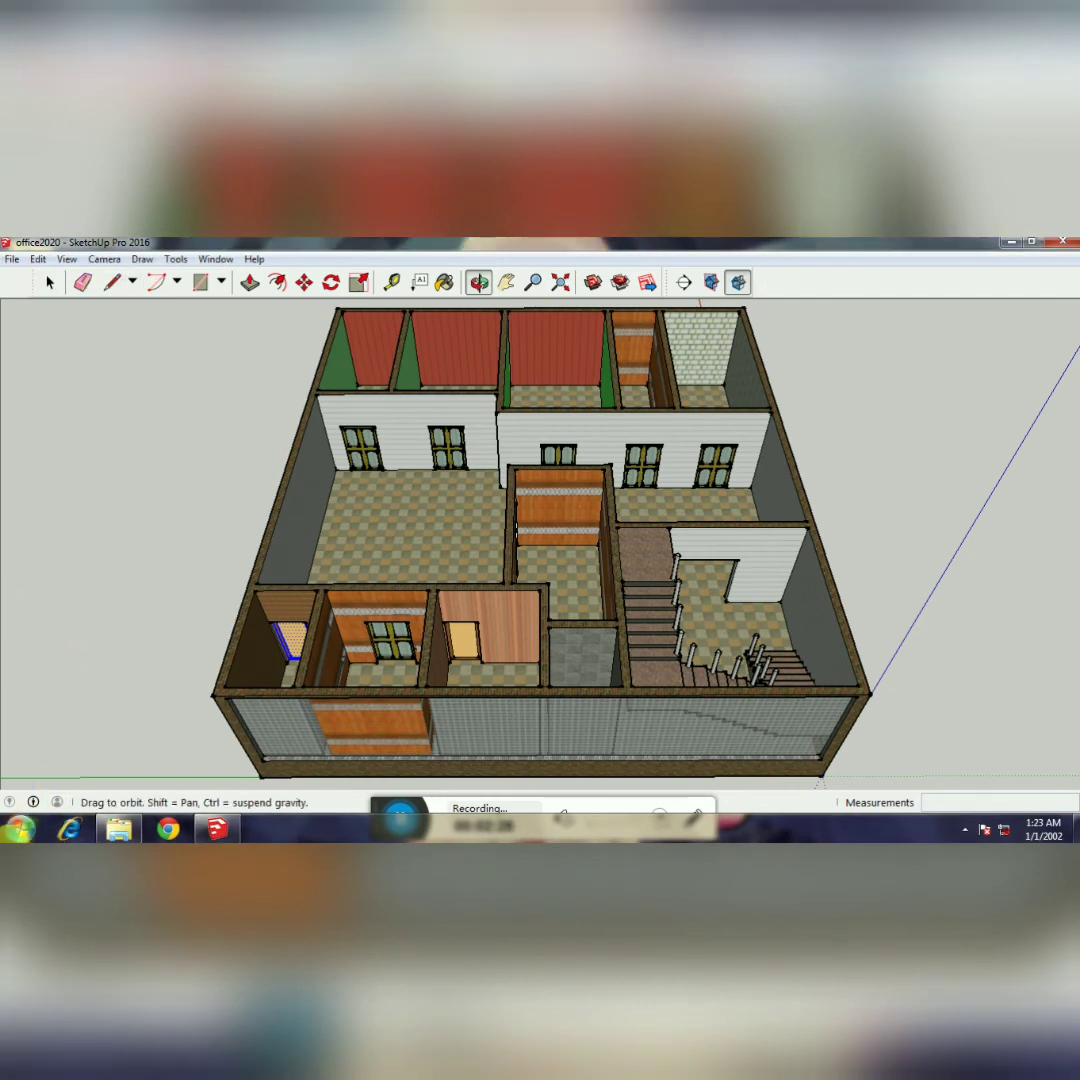
pyautogui.press('super')
pyautogui.click(174, 700)
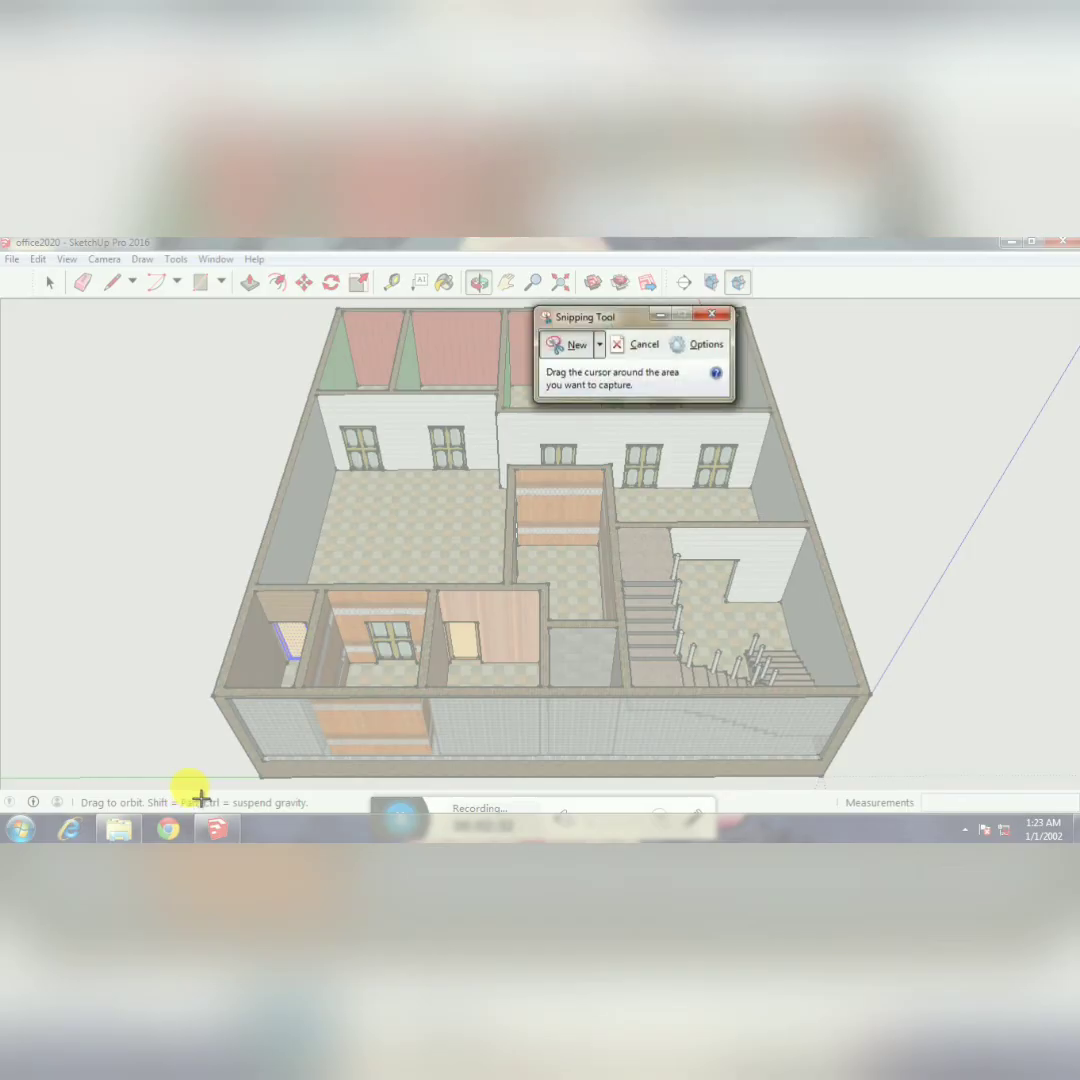
pyautogui.moveTo(200, 797); pyautogui.dragTo(902, 314)
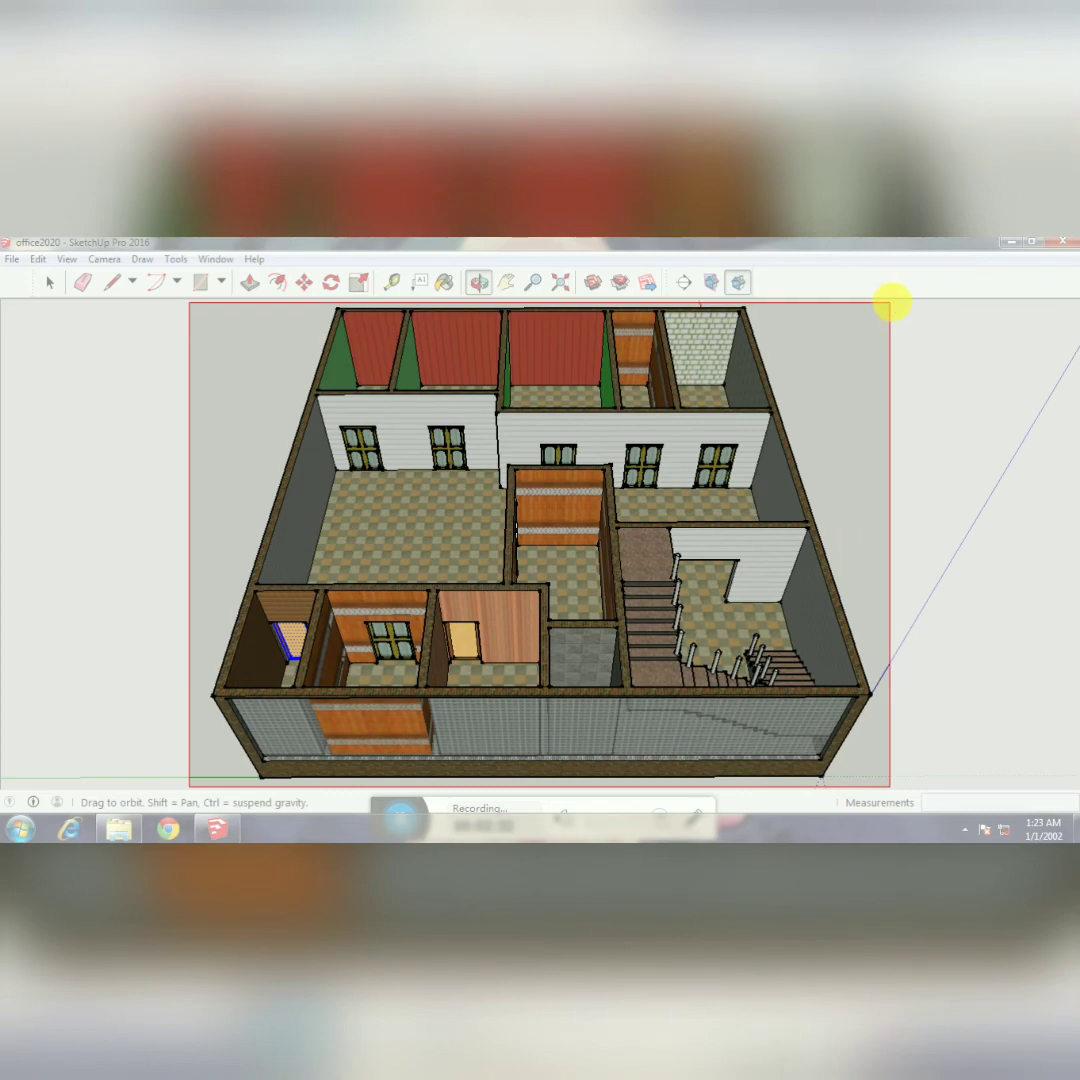
pyautogui.moveTo(902, 314); pyautogui.dragTo(890, 303)
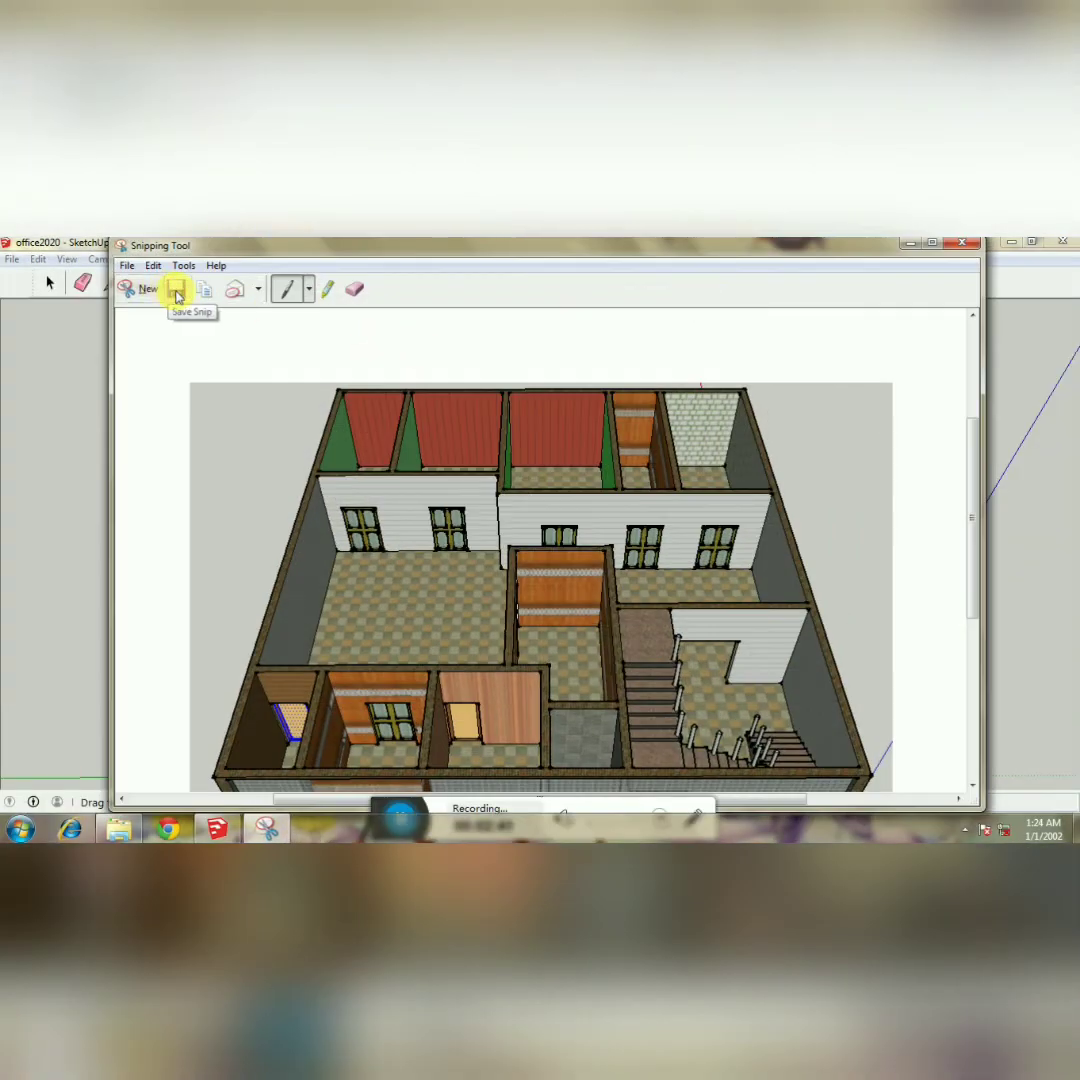
# Save the staircase-side snip to the Desktop as a PNG file named "gsdgdg g b" and close the Snipping Tool.
pyautogui.hotkey('ctrl', 's')
pyautogui.write('gsdgdg')
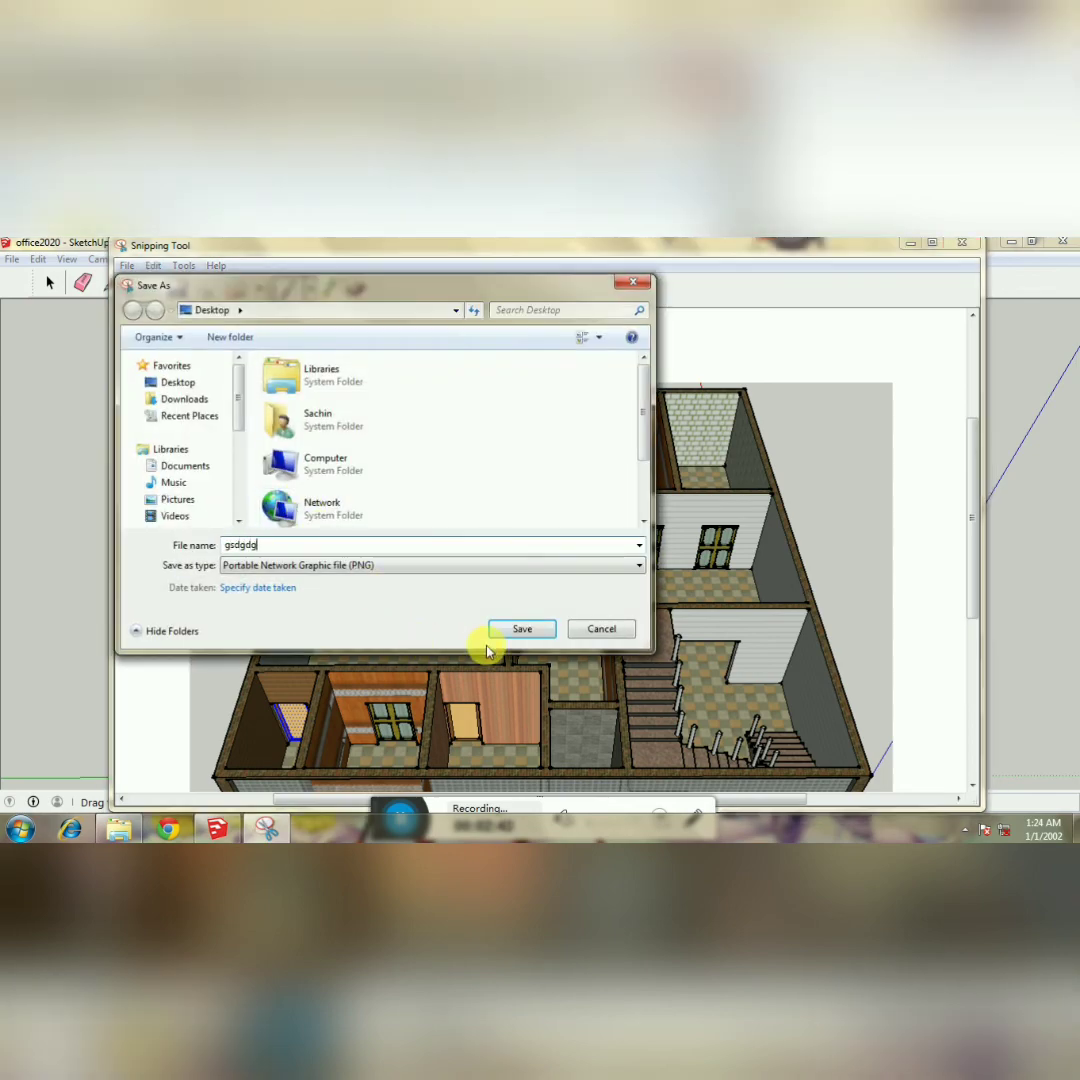
pyautogui.write(' g b')
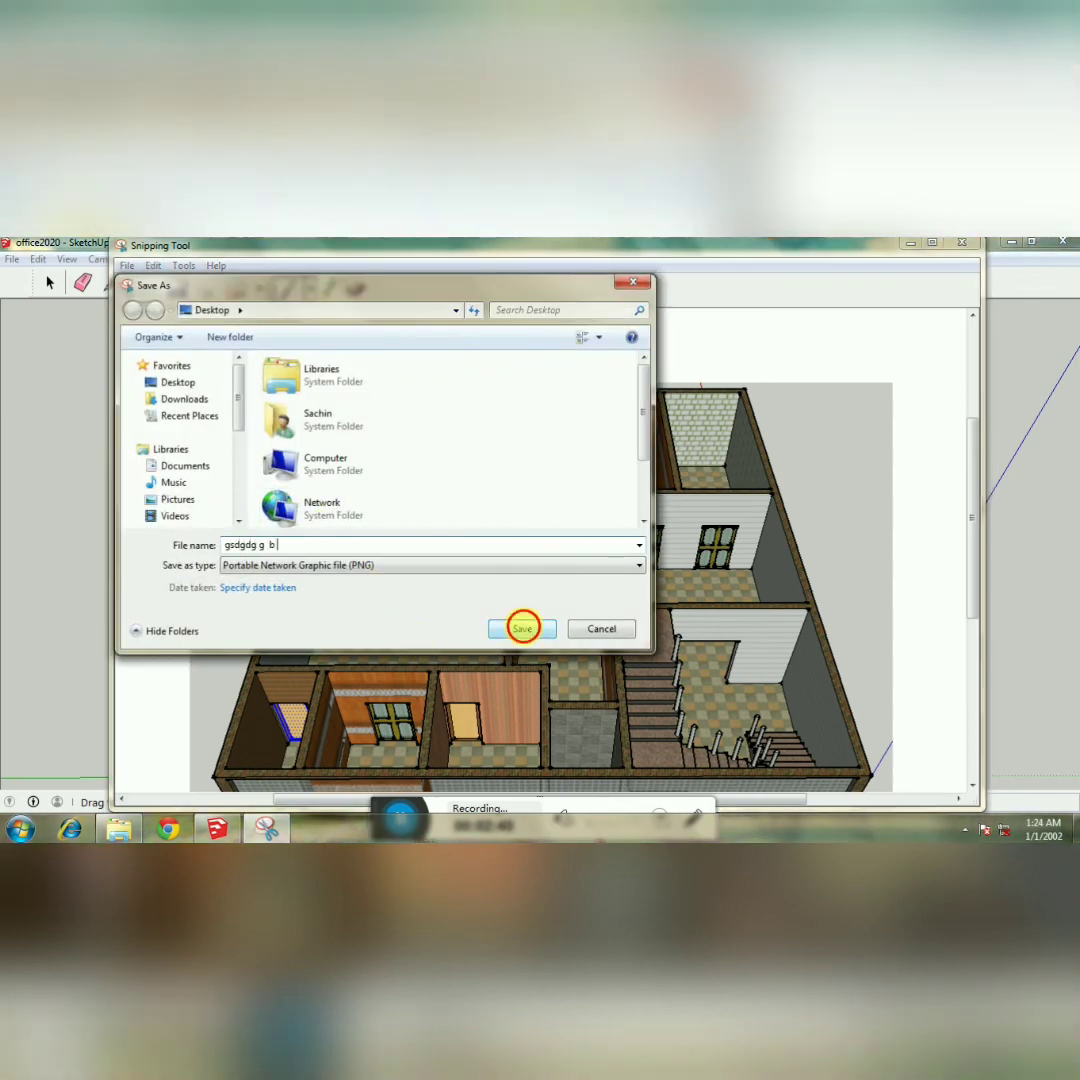
pyautogui.click(522, 628)
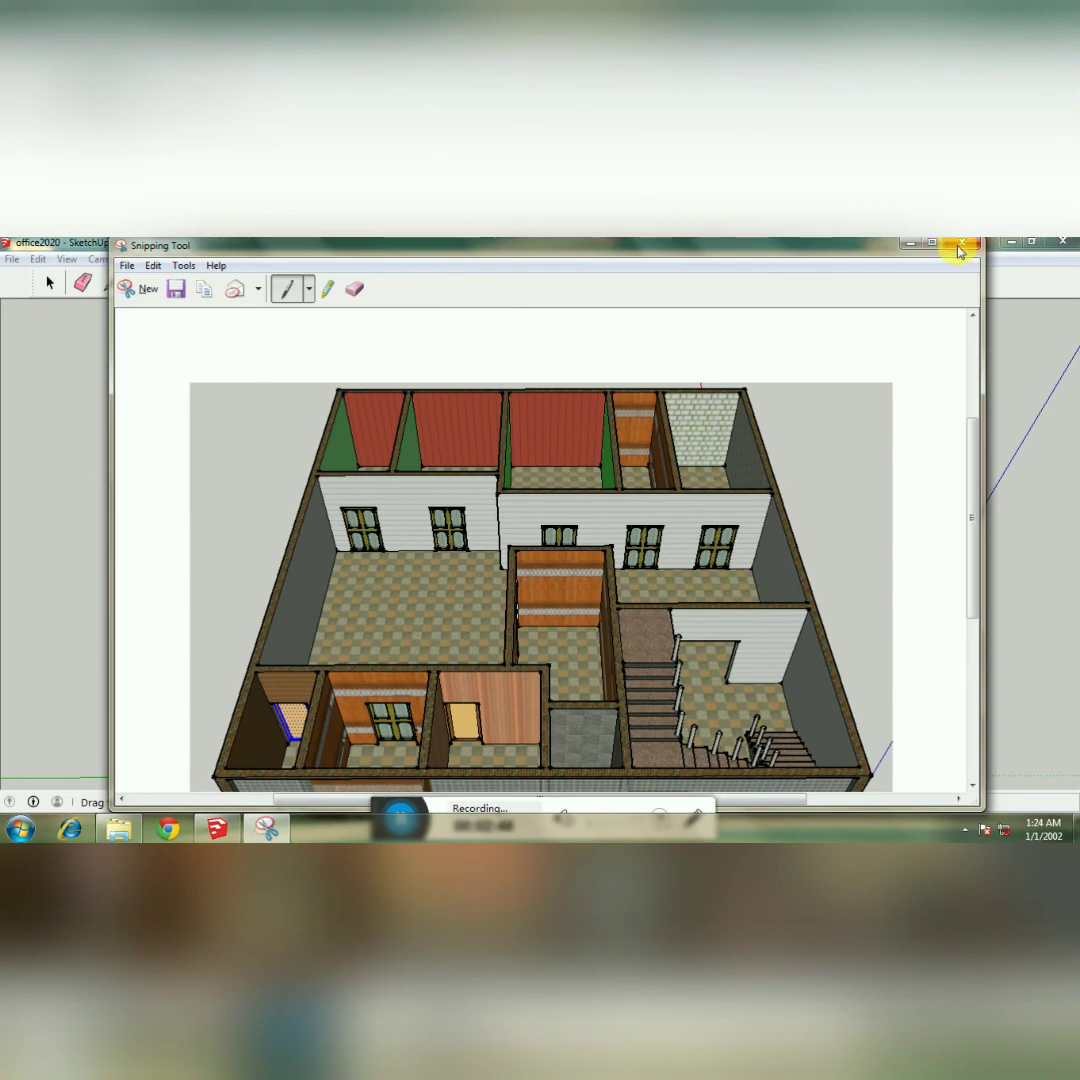
pyautogui.click(962, 245)
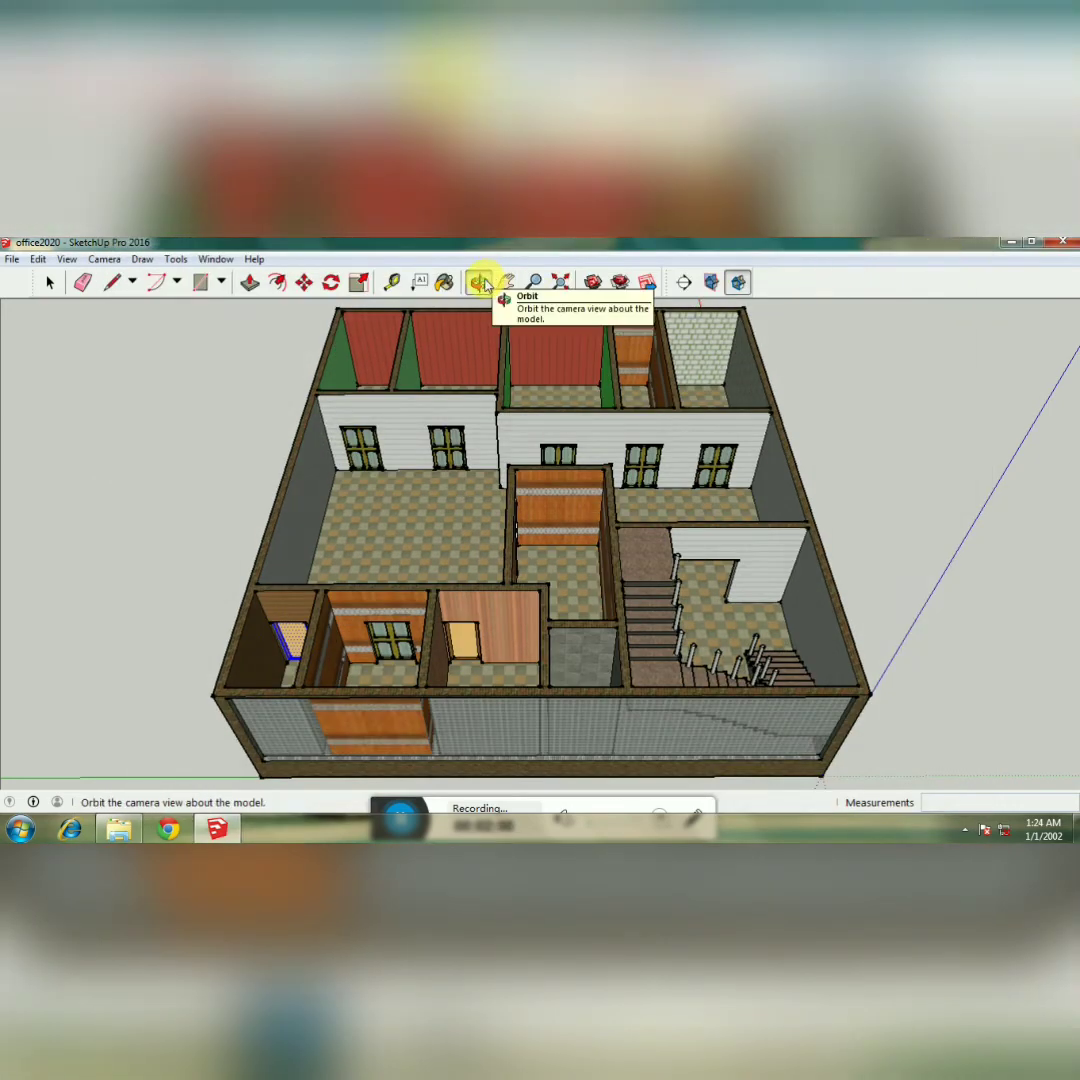
# Switch to the Snipping Tool and capture a rectangular snip of the whole building seen diagonally from above its staircase corner.
pyautogui.moveTo(604, 512); pyautogui.dragTo(362, 559)
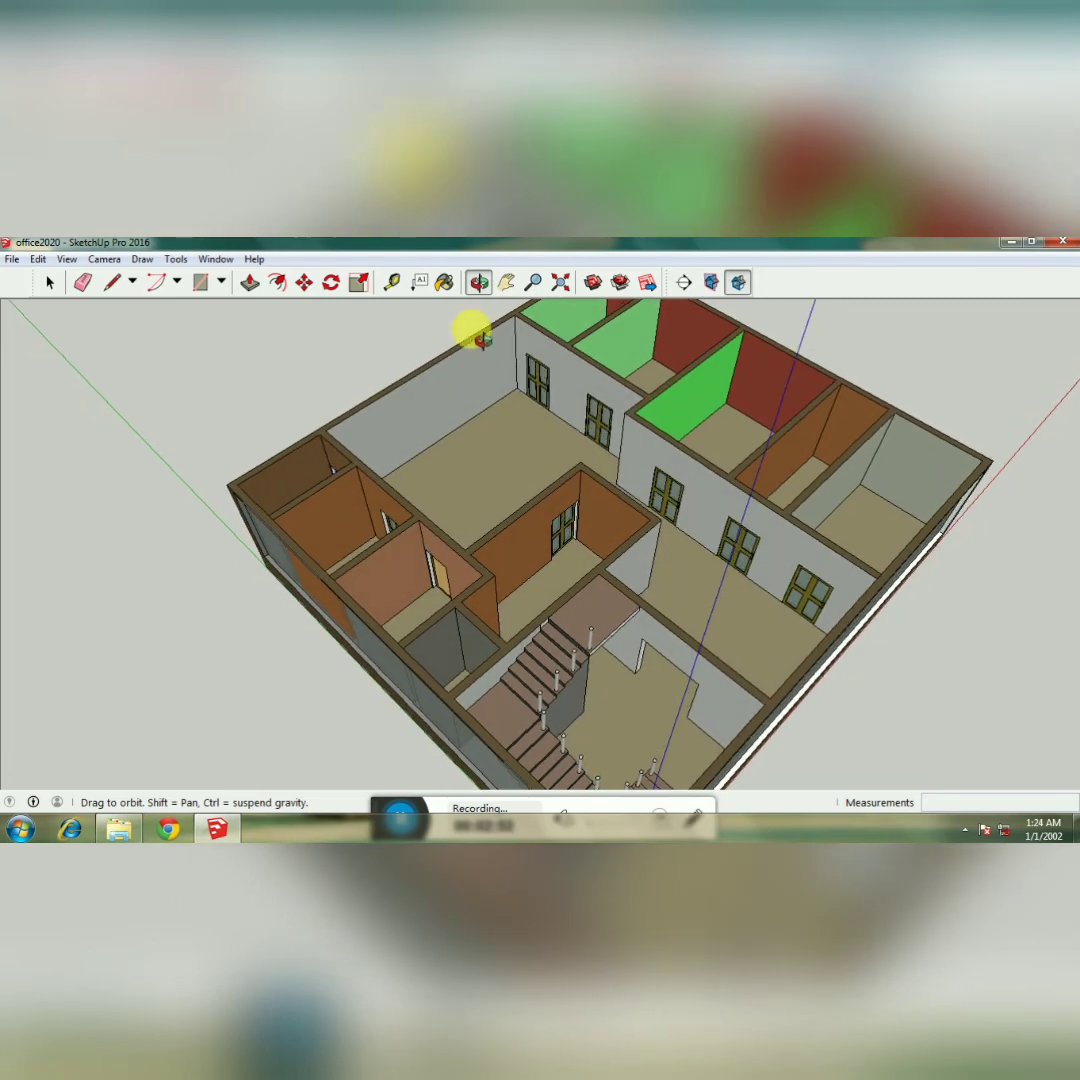
pyautogui.click(562, 288)
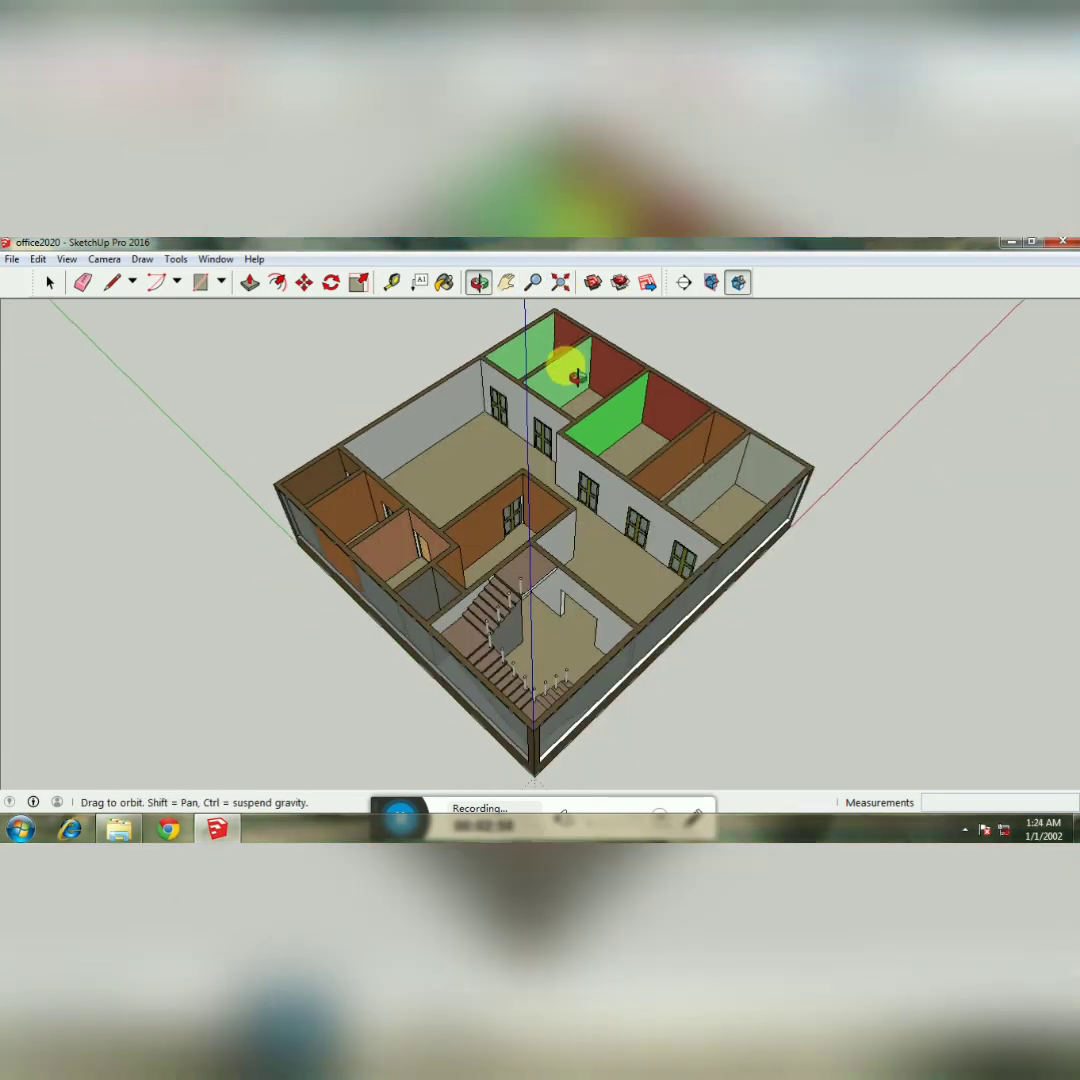
pyautogui.click(19, 830)
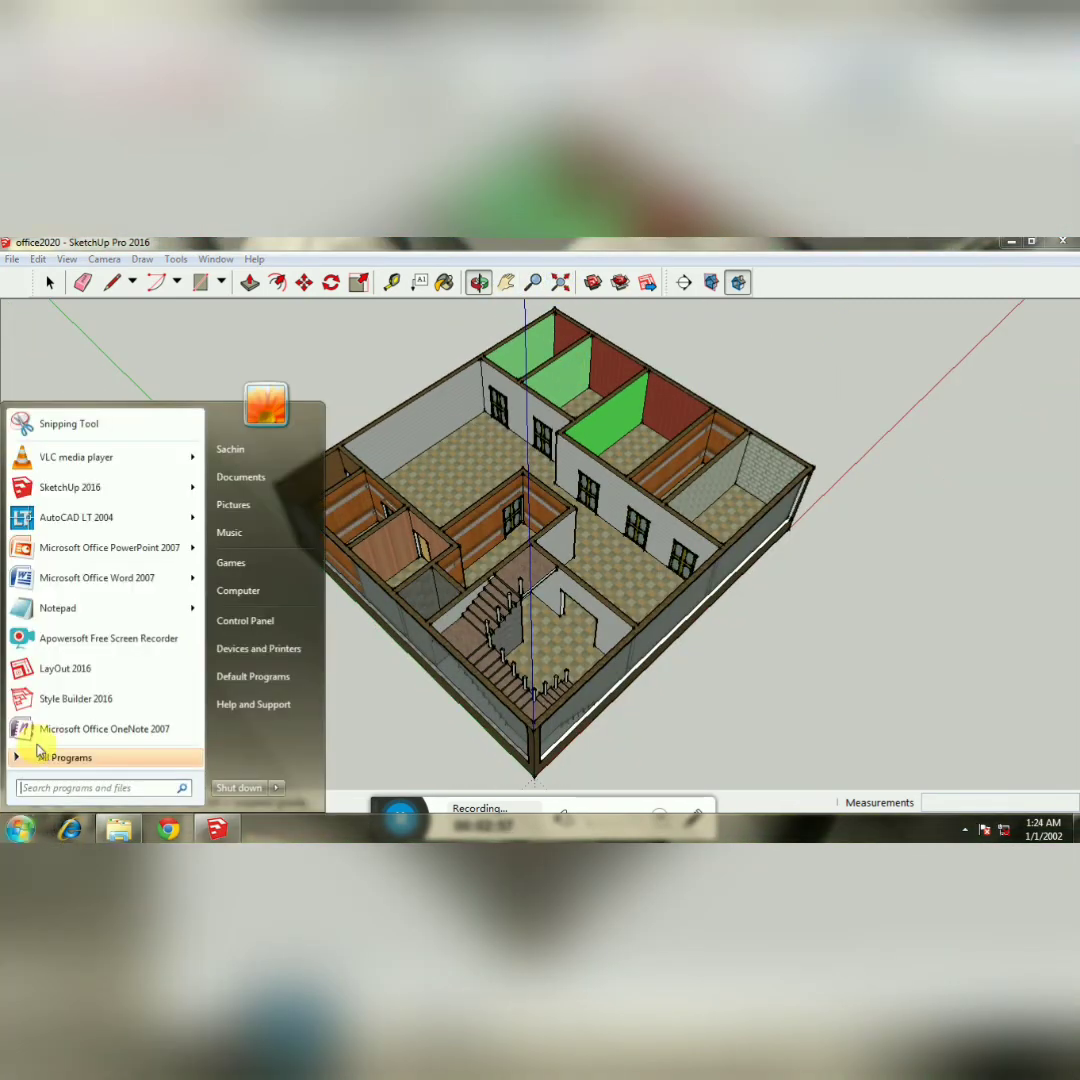
pyautogui.click(75, 425)
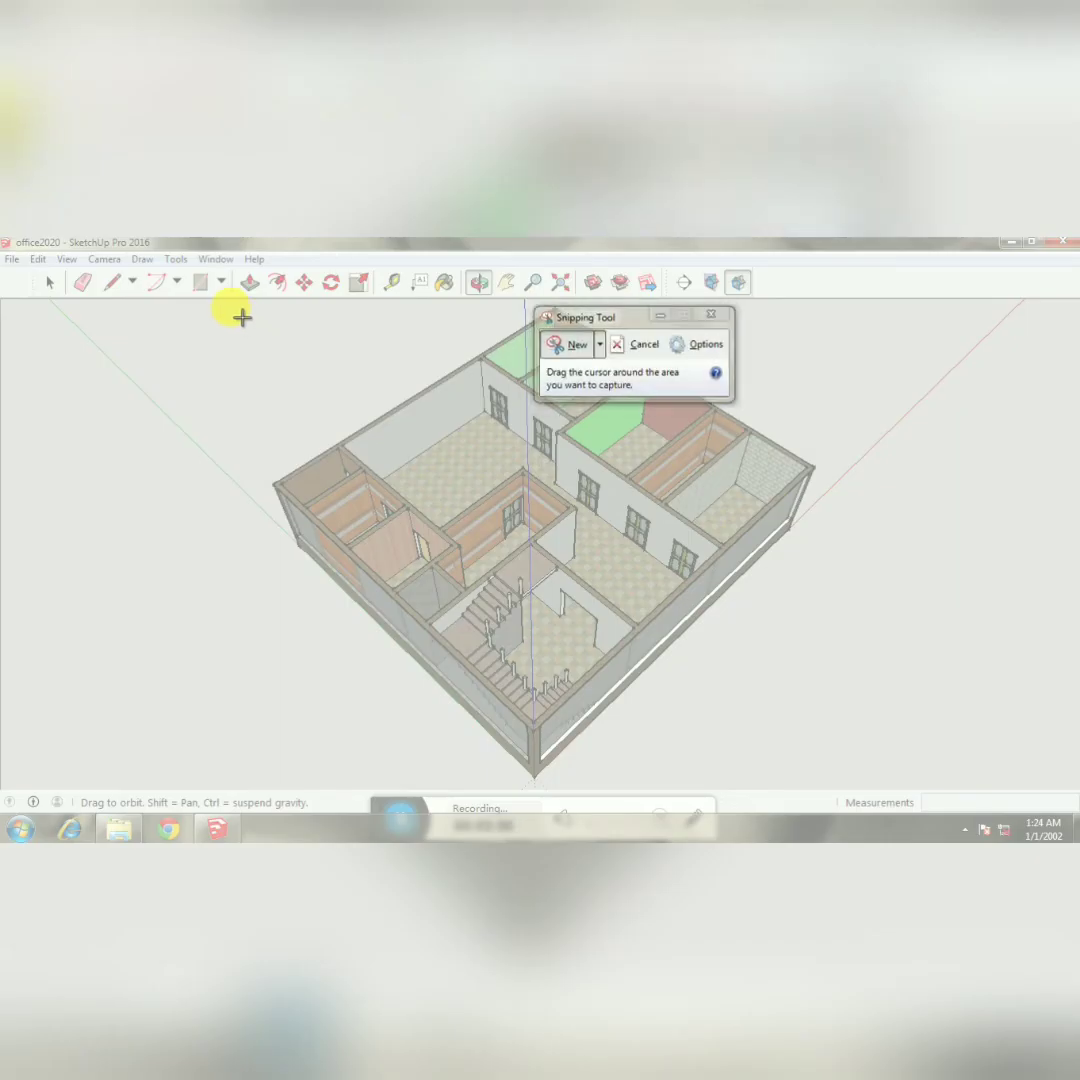
pyautogui.moveTo(230, 306)
pyautogui.mouseDown()
pyautogui.moveTo(407, 492)
pyautogui.moveTo(651, 610)
pyautogui.moveTo(905, 790)
pyautogui.moveTo(853, 787)
pyautogui.moveTo(846, 802)
pyautogui.moveTo(861, 795)
pyautogui.mouseUp()
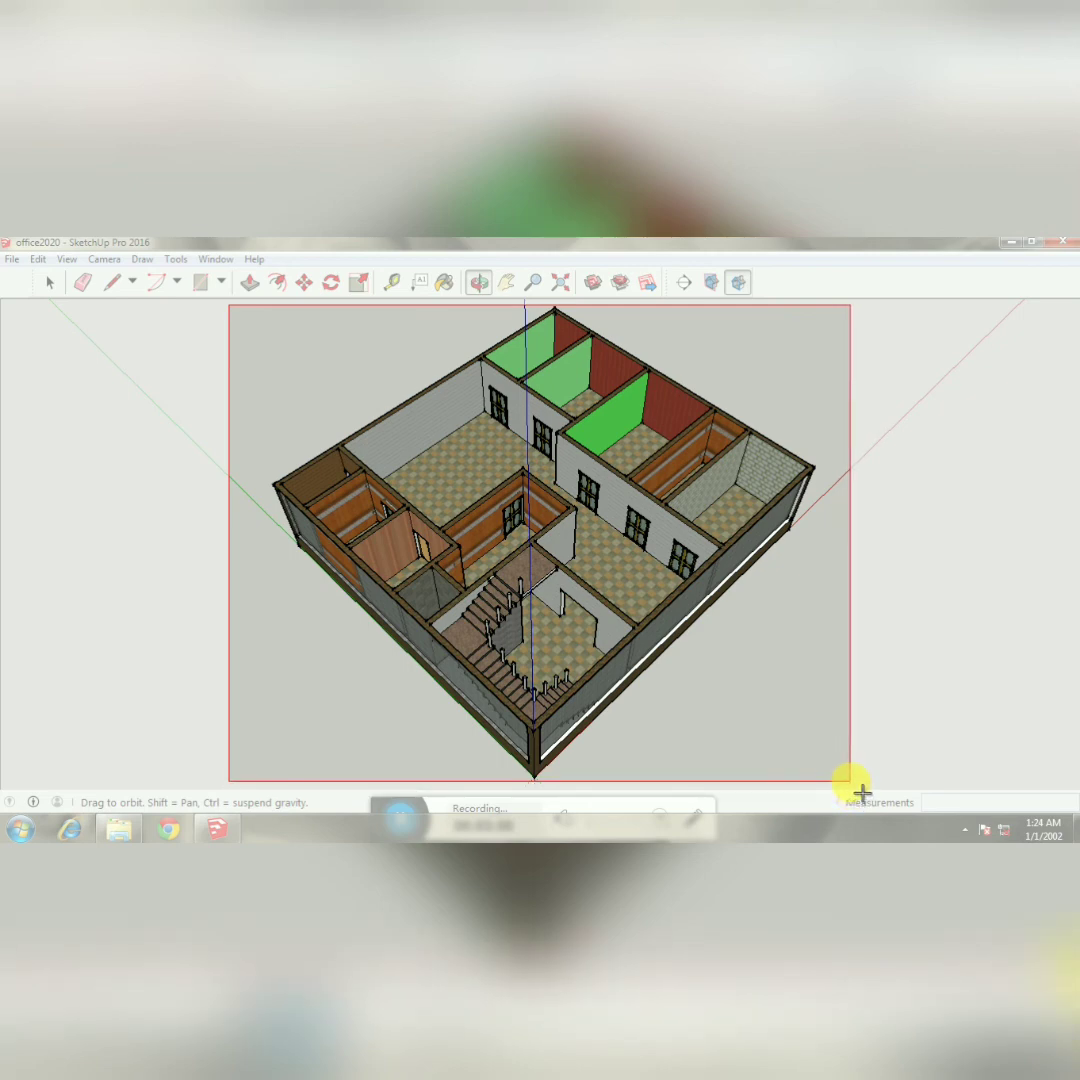
pyautogui.moveTo(867, 792); pyautogui.dragTo(867, 792)
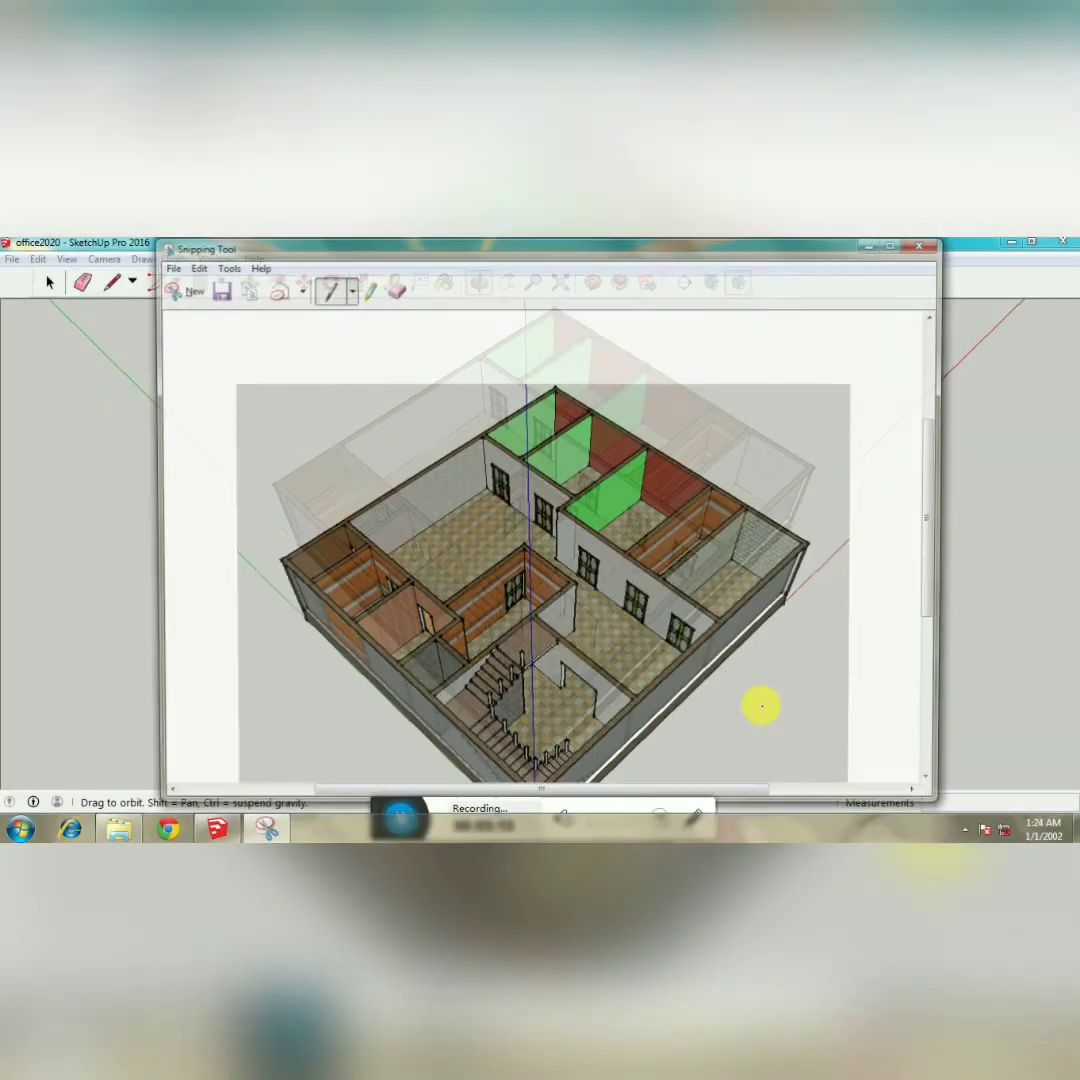
# Save the corner-view snip to the Desktop as a PNG file named "g dg h h" and close the Snipping Tool.
pyautogui.click(216, 288)
pyautogui.write('g dg h h')
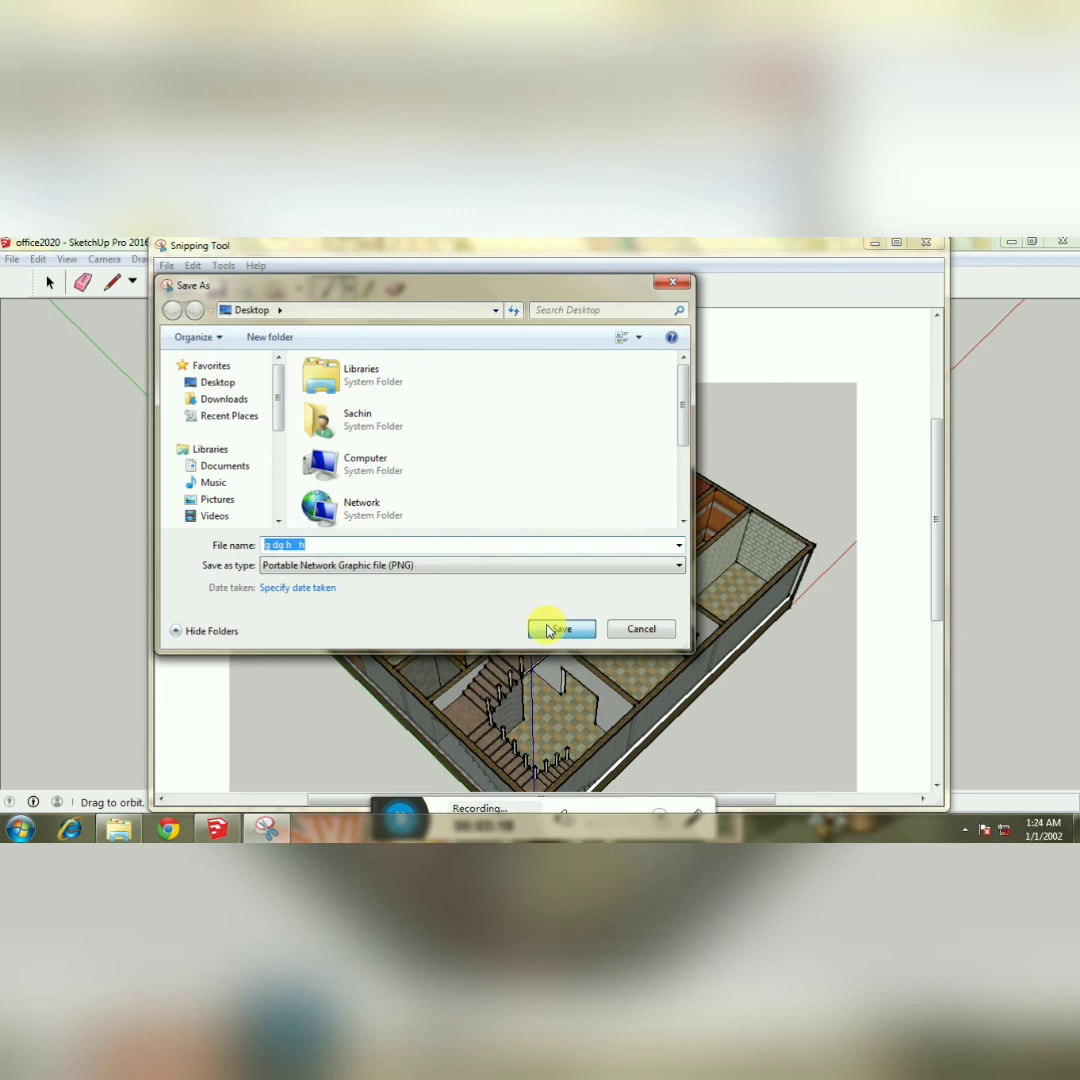
pyautogui.click(548, 630)
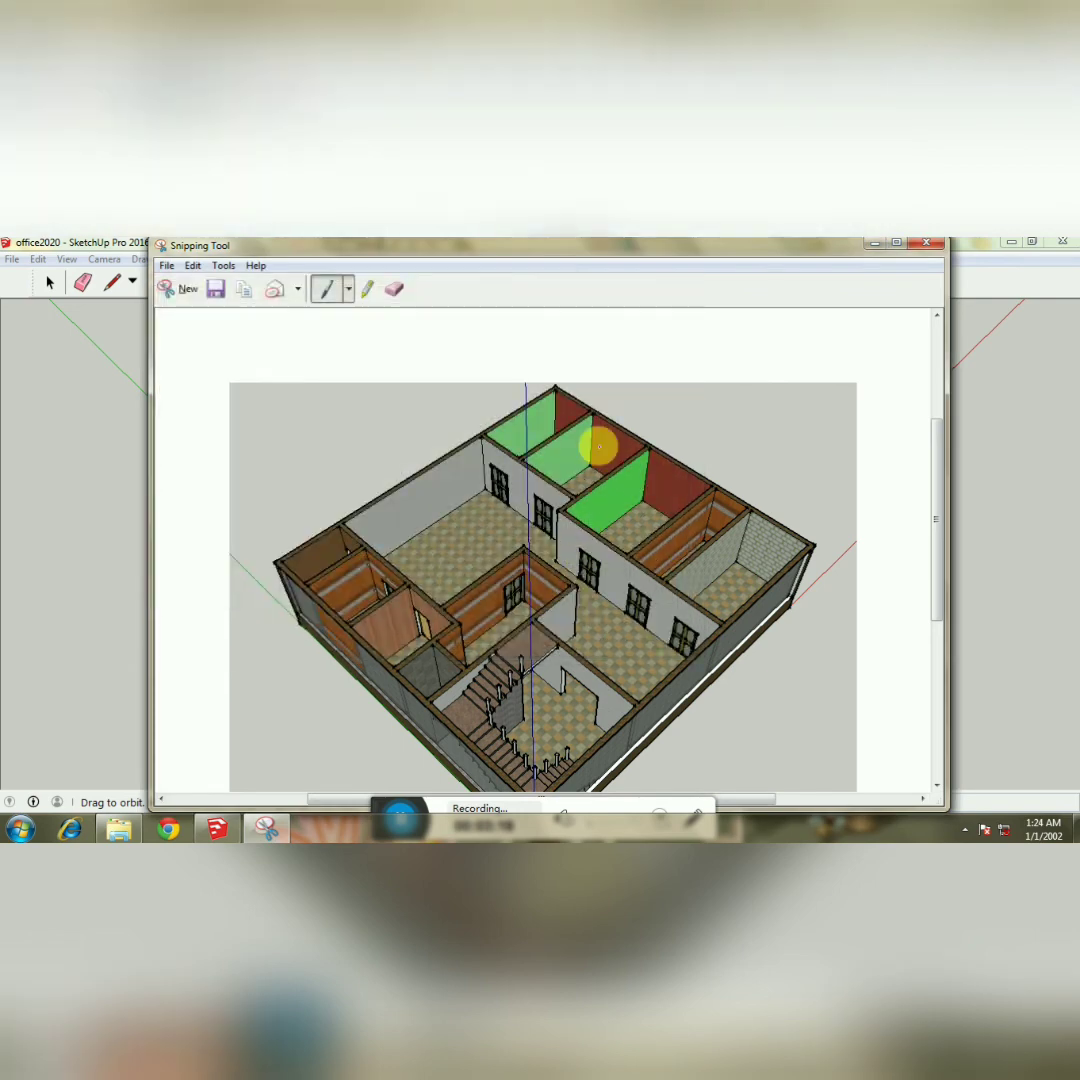
pyautogui.click(925, 246)
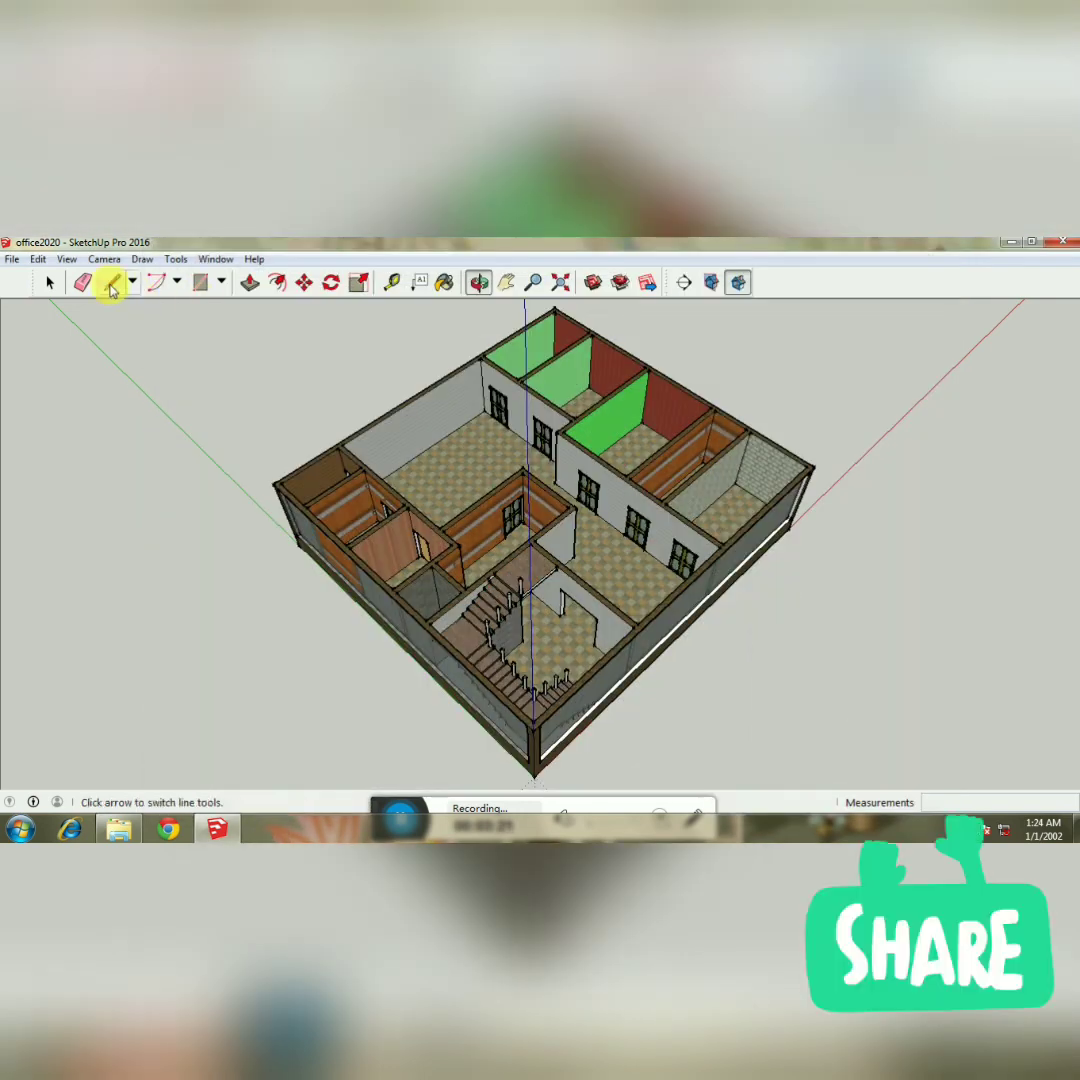
# Set the camera to Two-Point Perspective and fit the whole office building in the view.
pyautogui.click(117, 261)
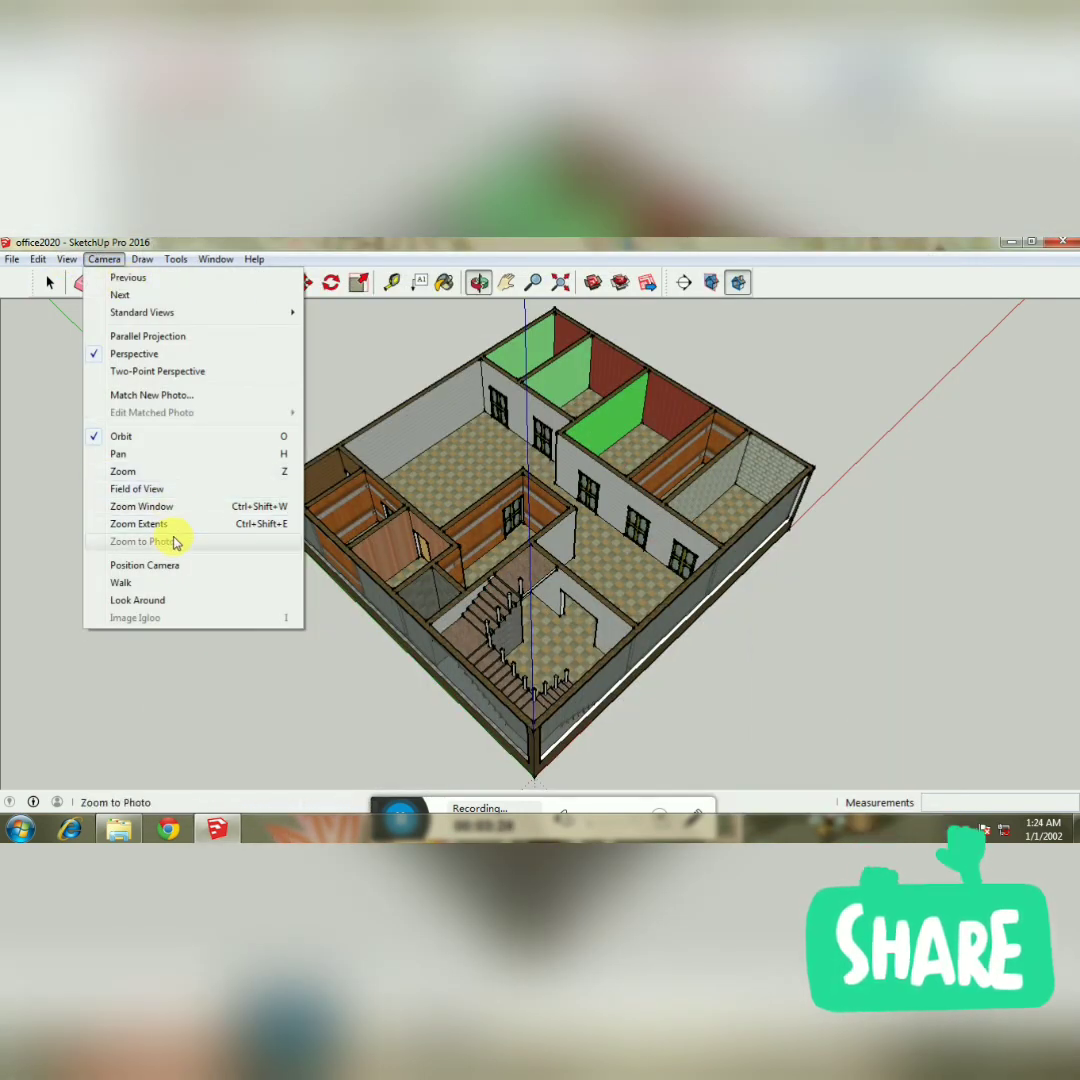
pyautogui.click(155, 372)
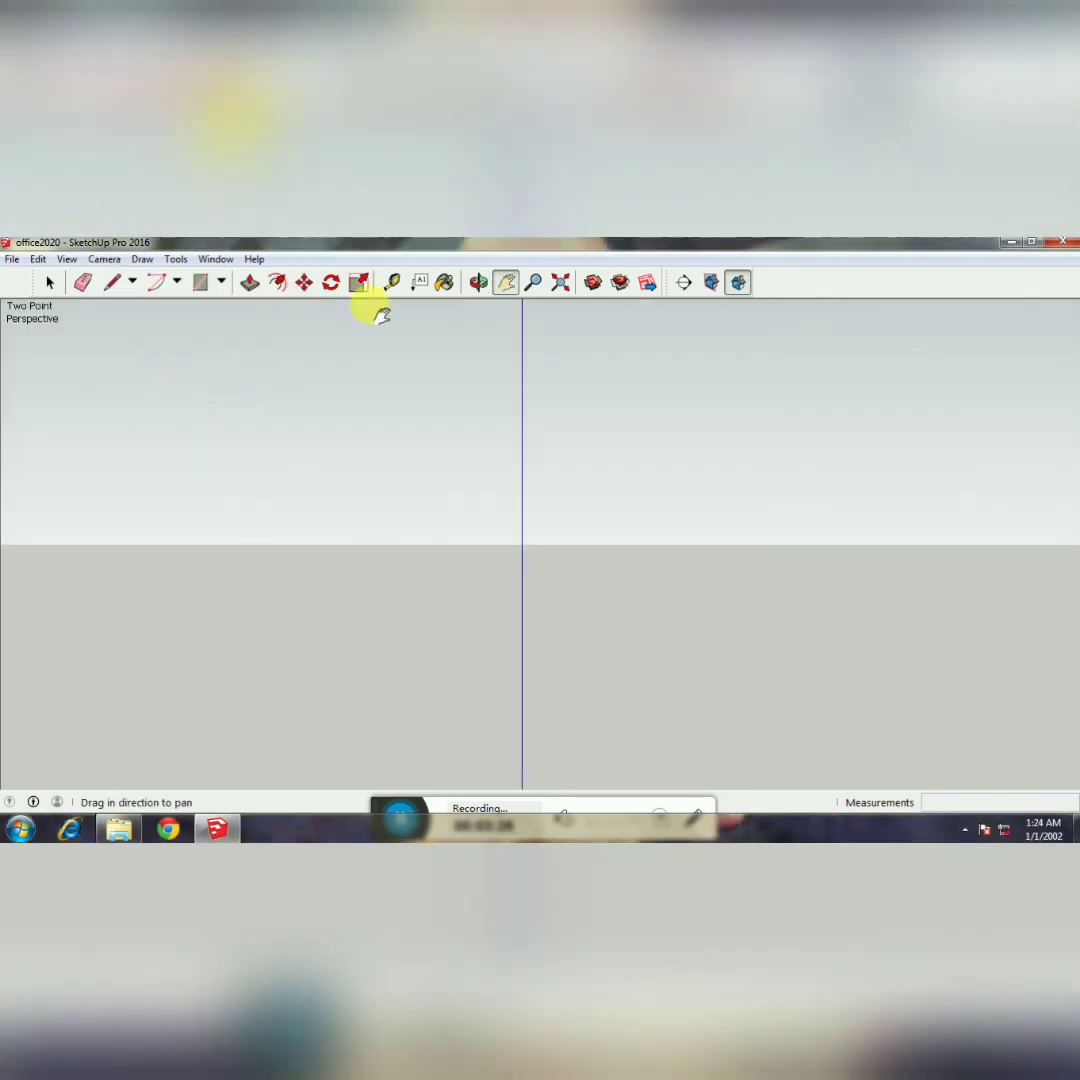
pyautogui.click(533, 282)
pyautogui.moveTo(545, 376); pyautogui.dragTo(607, 706)
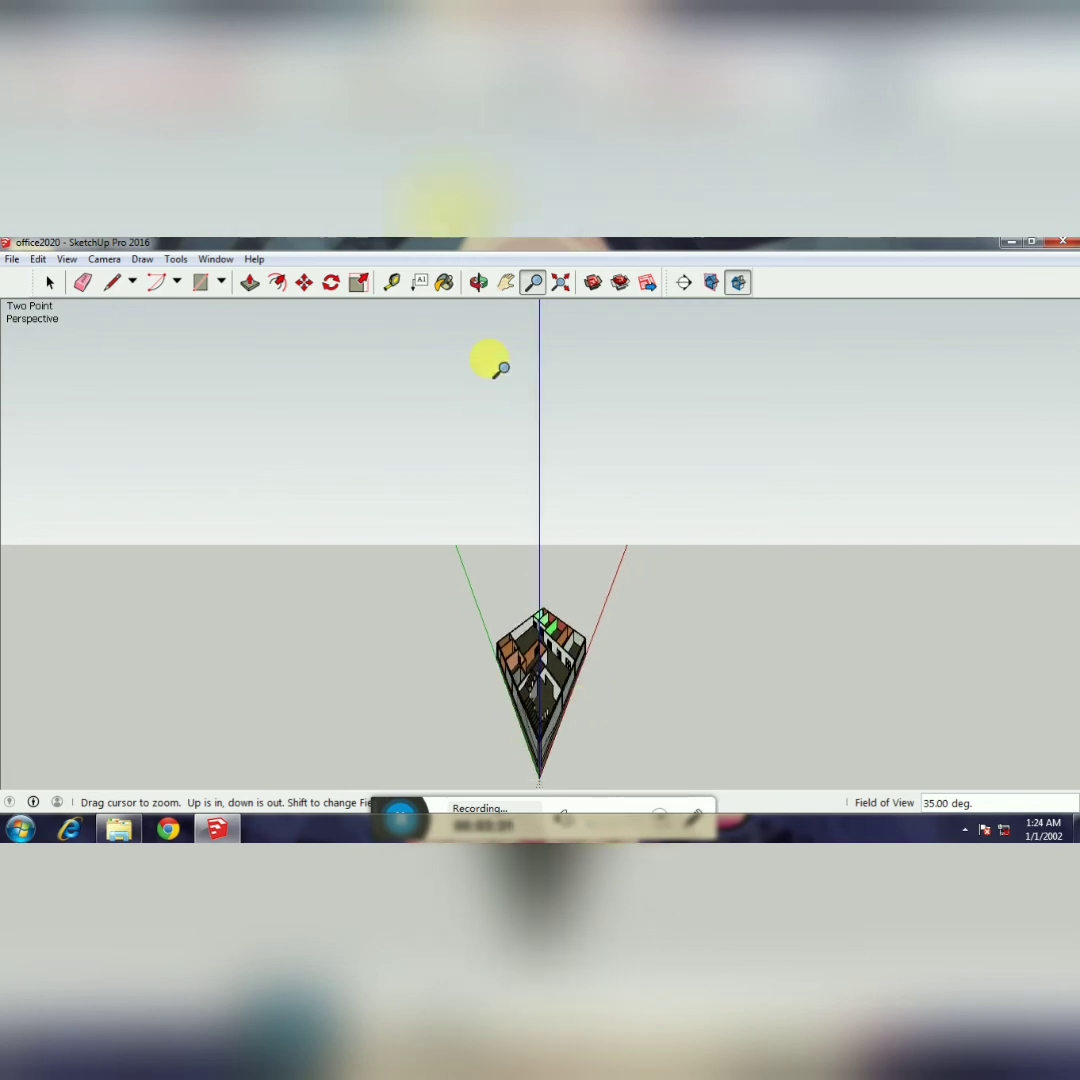
pyautogui.click(561, 285)
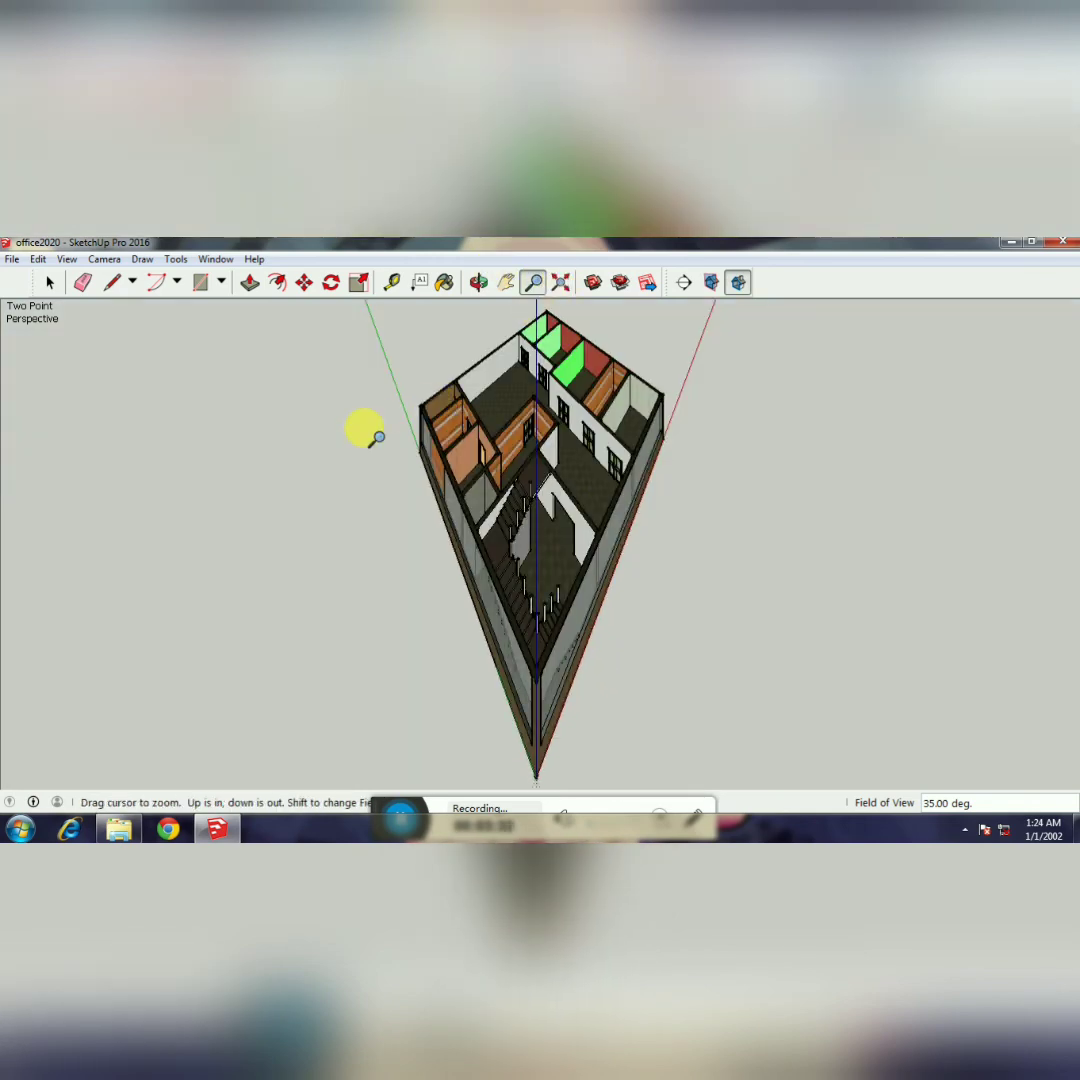
# Switch to the Snipping Tool and capture a rectangular snip of the entire drawing area with the two-point perspective view.
pyautogui.click(18, 830)
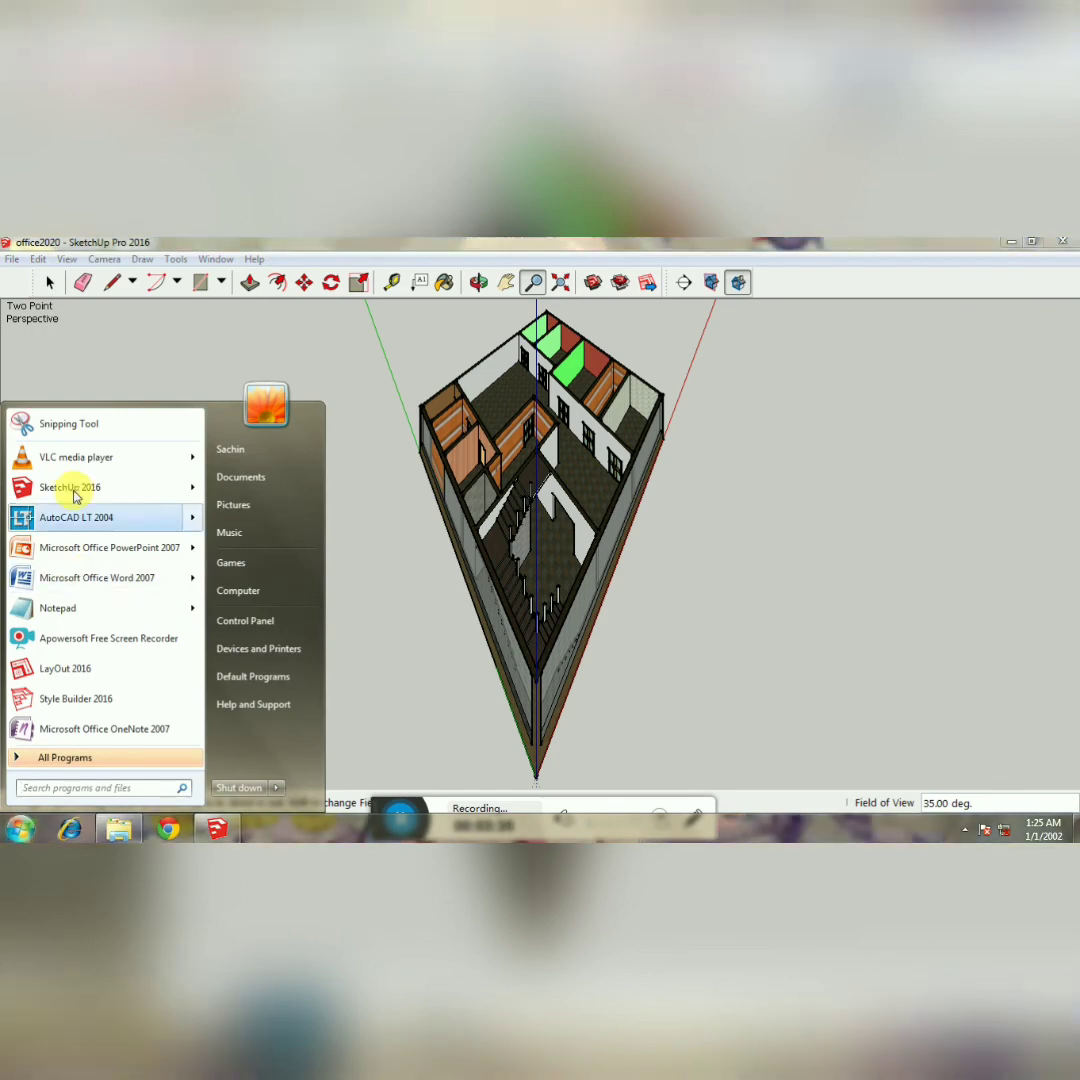
pyautogui.click(58, 424)
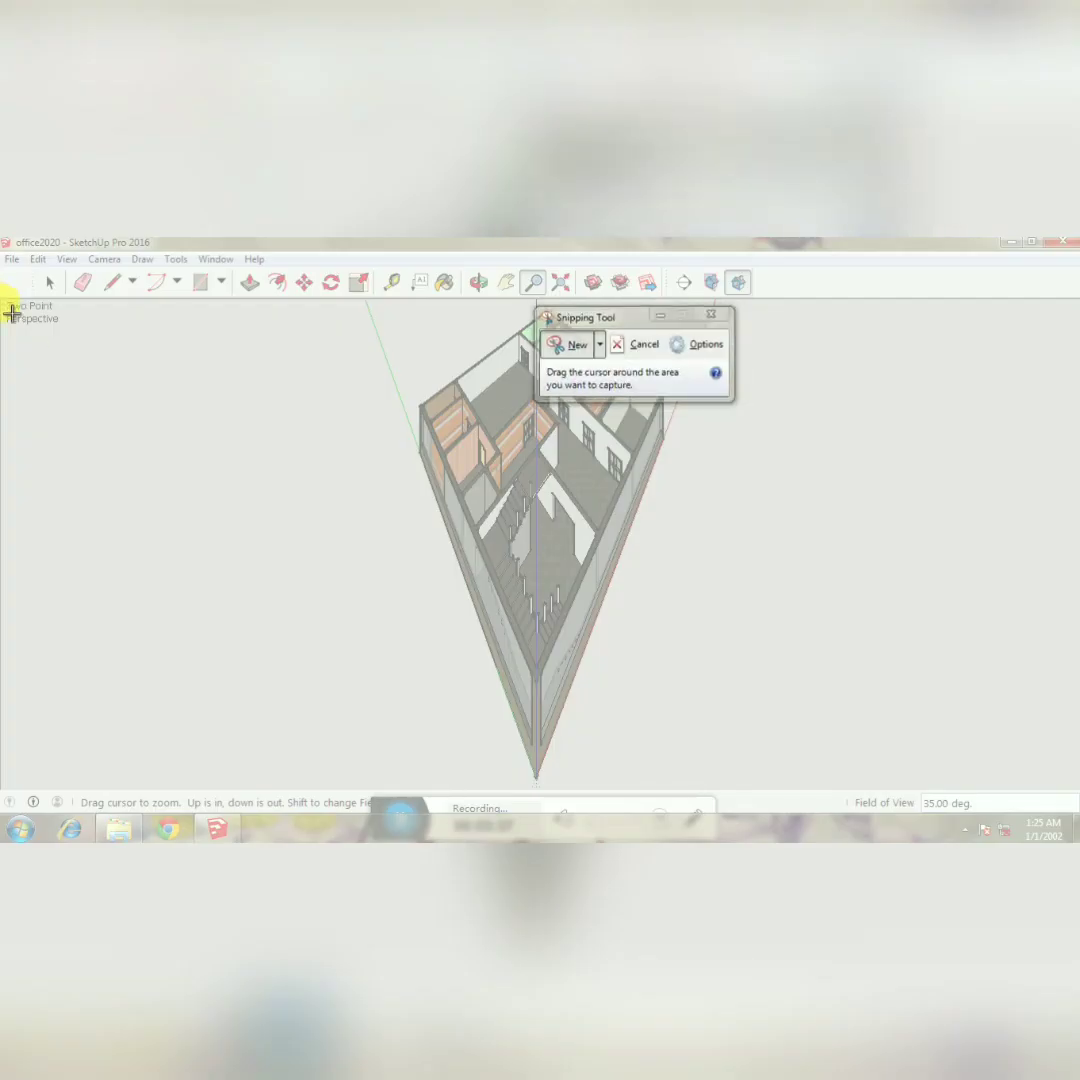
pyautogui.moveTo(10, 304)
pyautogui.mouseDown()
pyautogui.moveTo(429, 598)
pyautogui.moveTo(829, 769)
pyautogui.moveTo(1040, 810)
pyautogui.moveTo(1070, 793)
pyautogui.mouseUp()
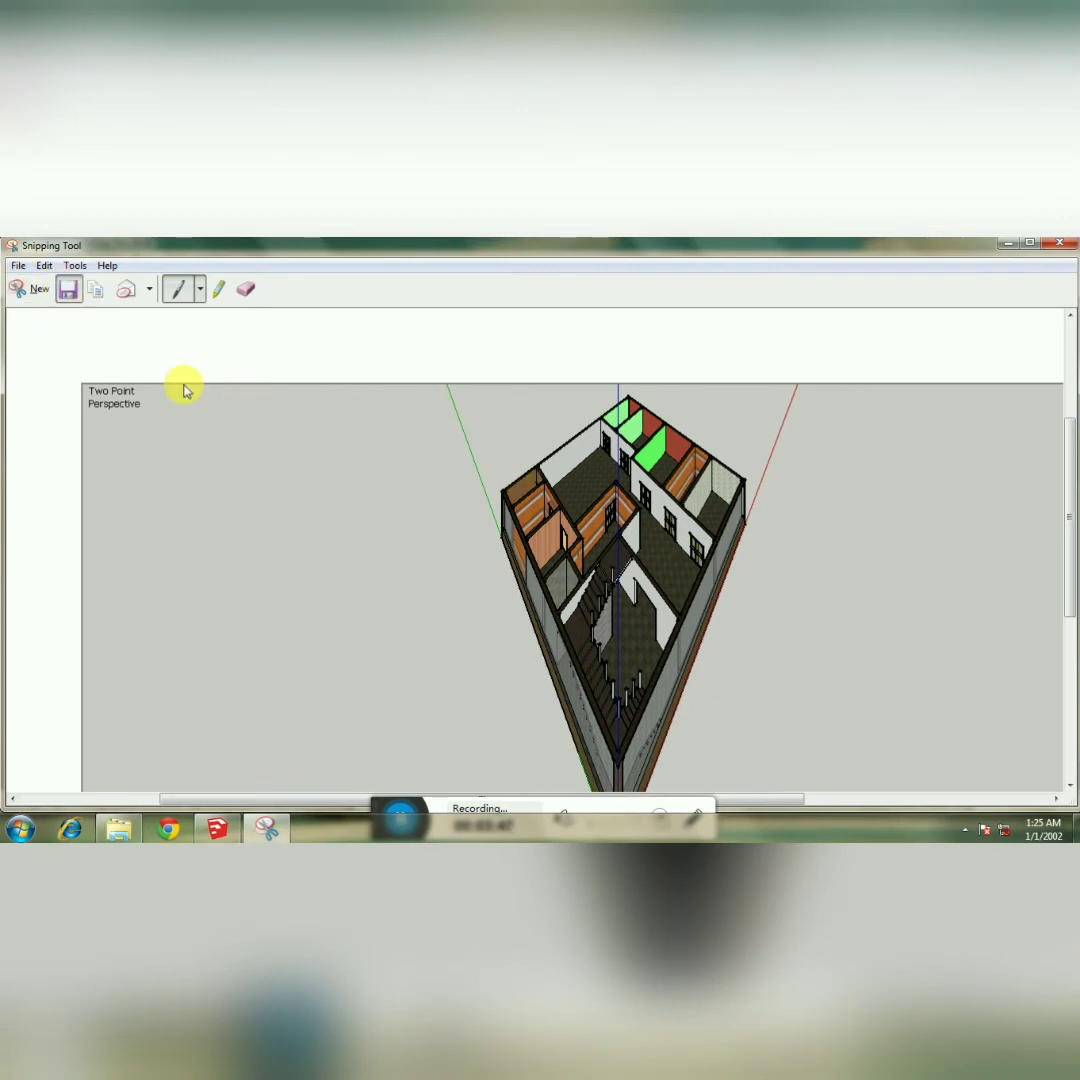
# Save the two-point perspective snip to the Desktop as a PNG file named "hhs hs" and close the Snipping Tool.
pyautogui.hotkey('ctrl', 's')
pyautogui.write('hhs hs')
pyautogui.click(413, 630)
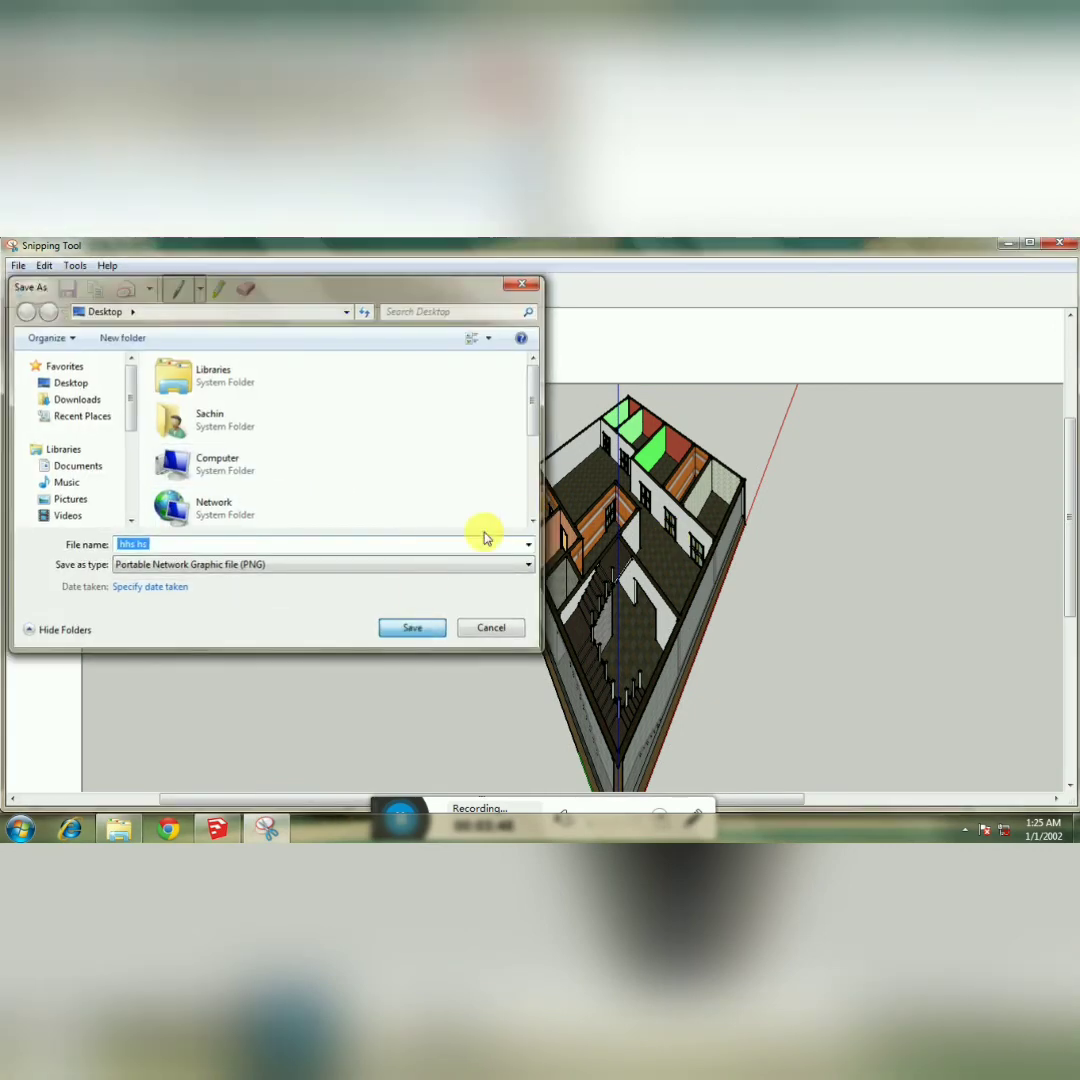
pyautogui.click(1055, 245)
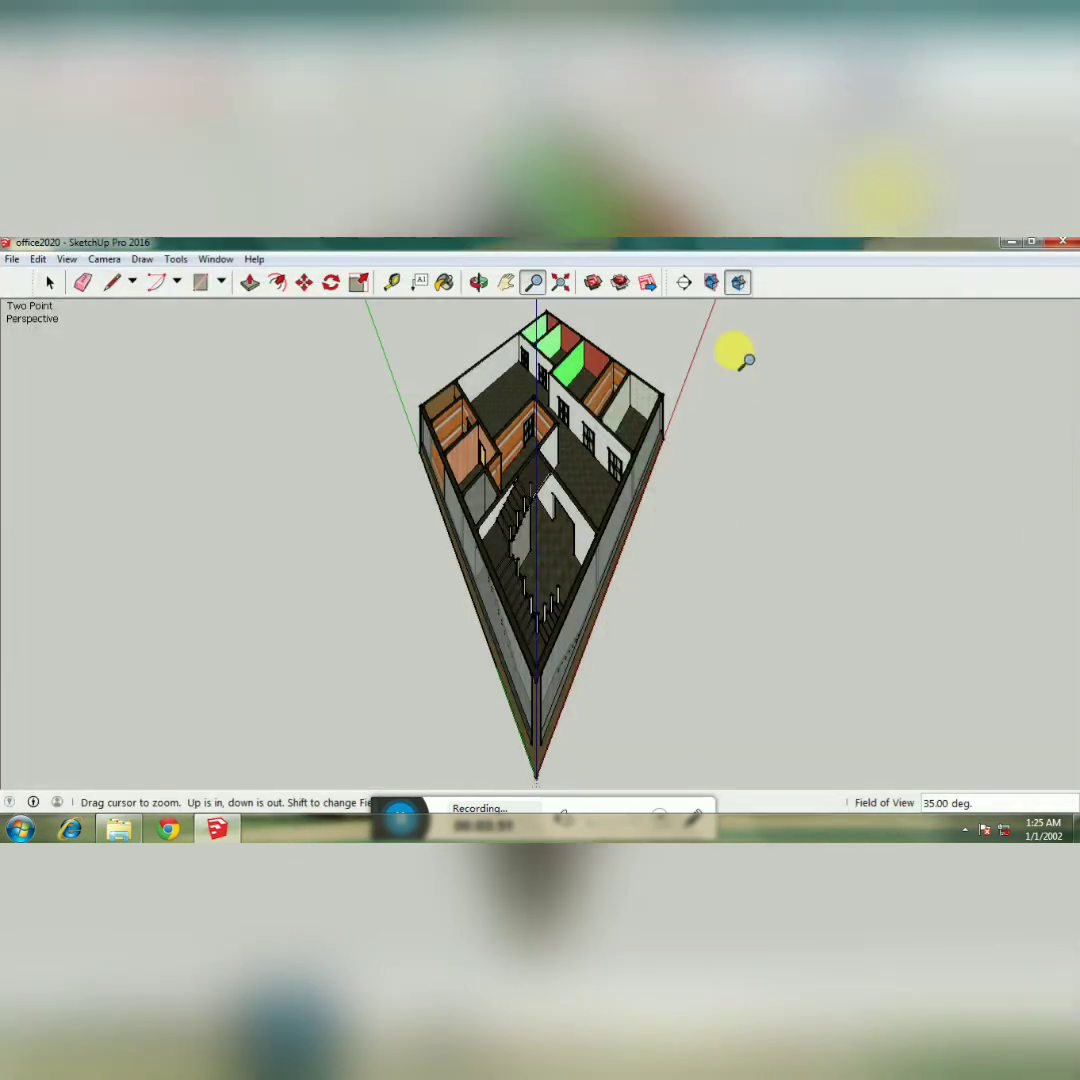